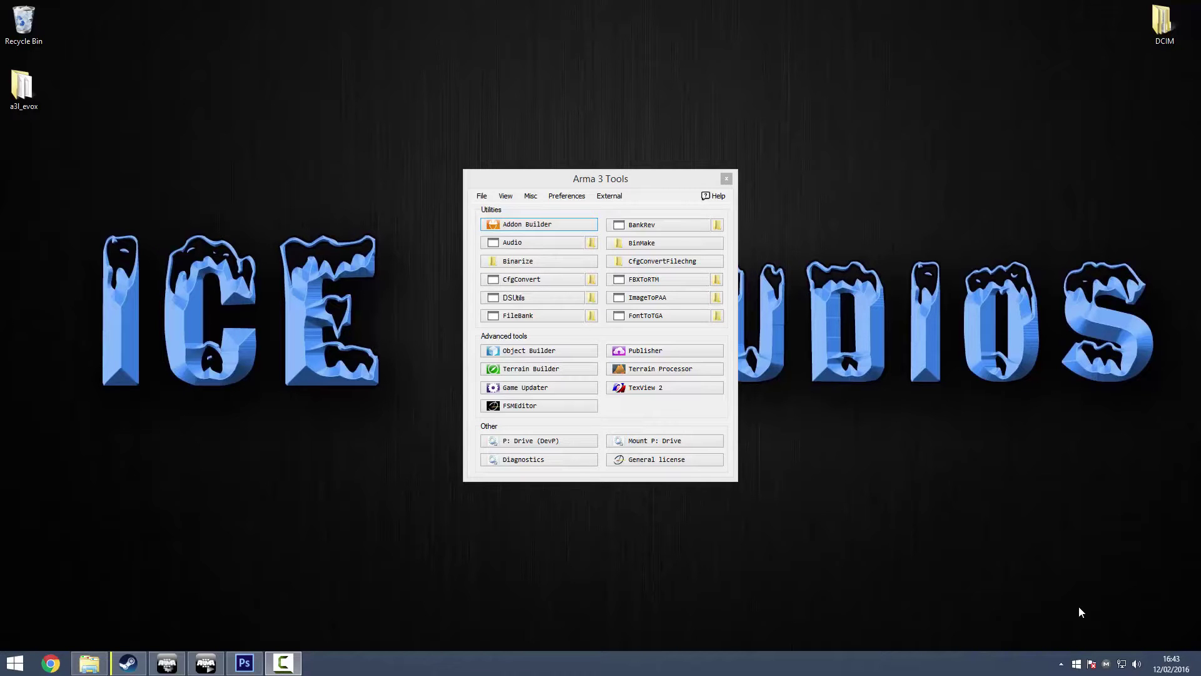
# Launch Arma 3 from the Arma 3 Launcher with the four loaded mods.
pyautogui.click(206, 663)
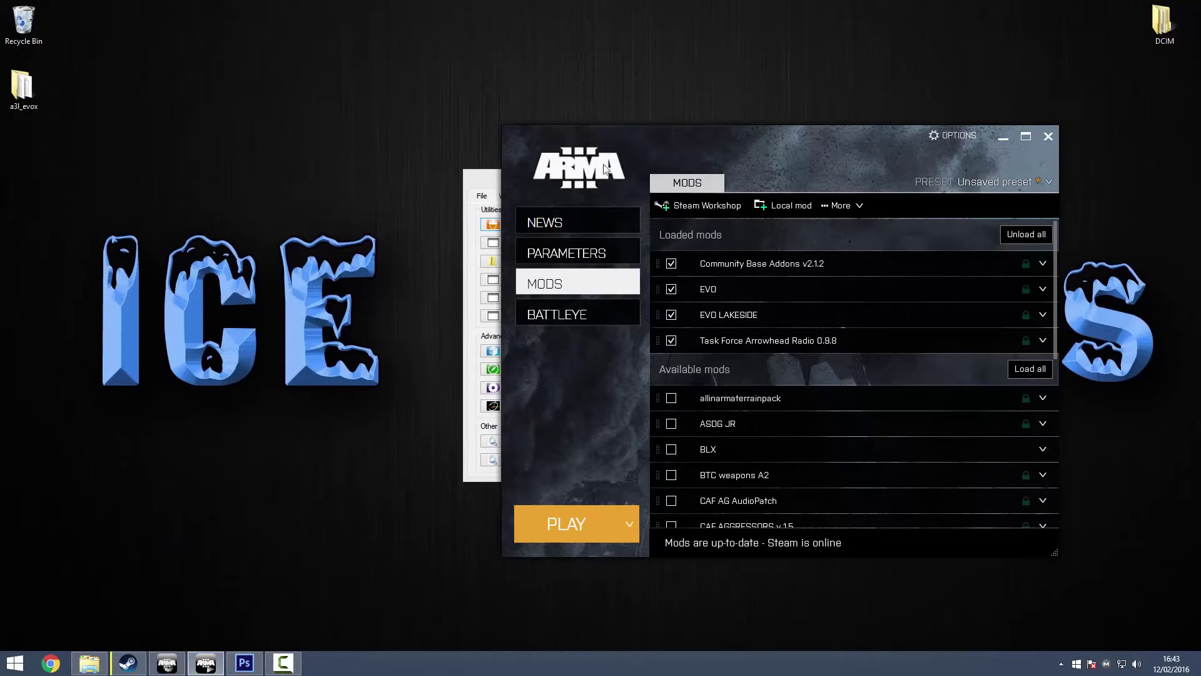
pyautogui.click(572, 524)
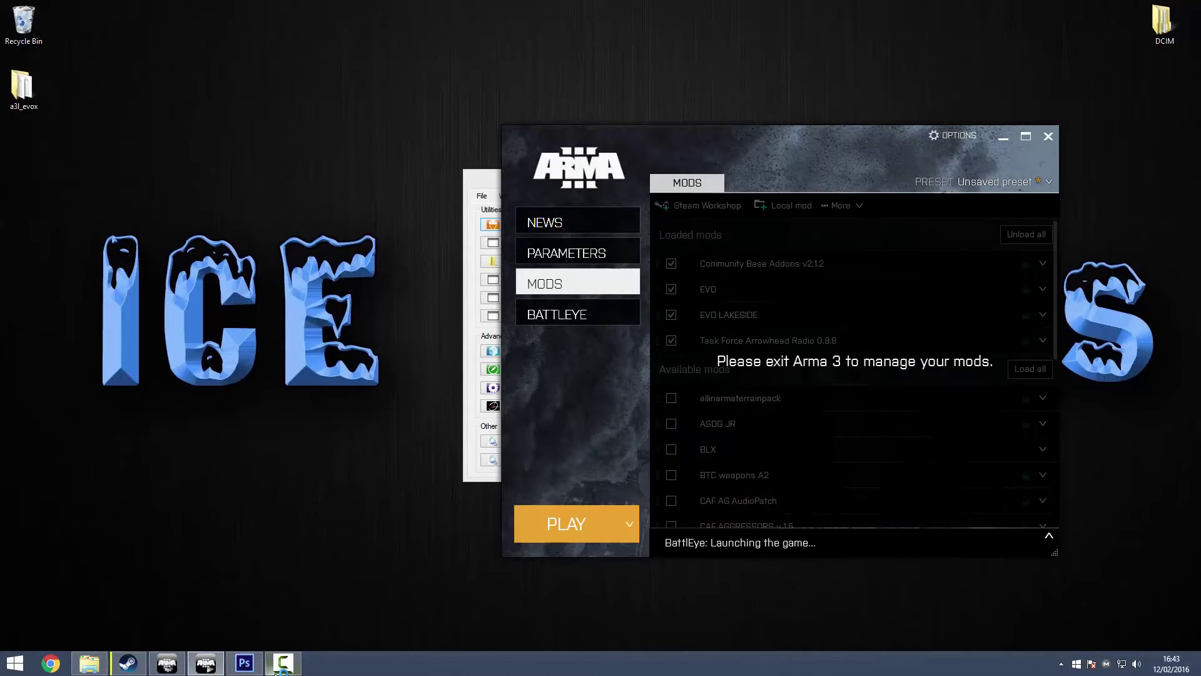
pyautogui.moveTo(276, 672)
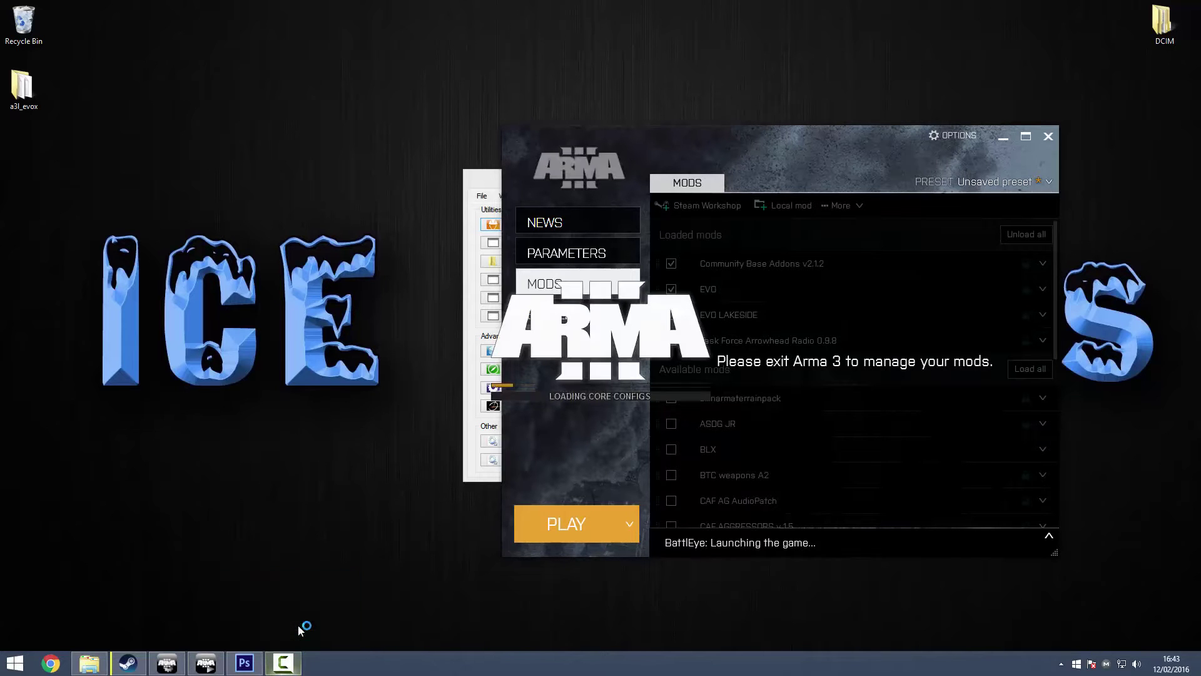
pyautogui.click(298, 668)
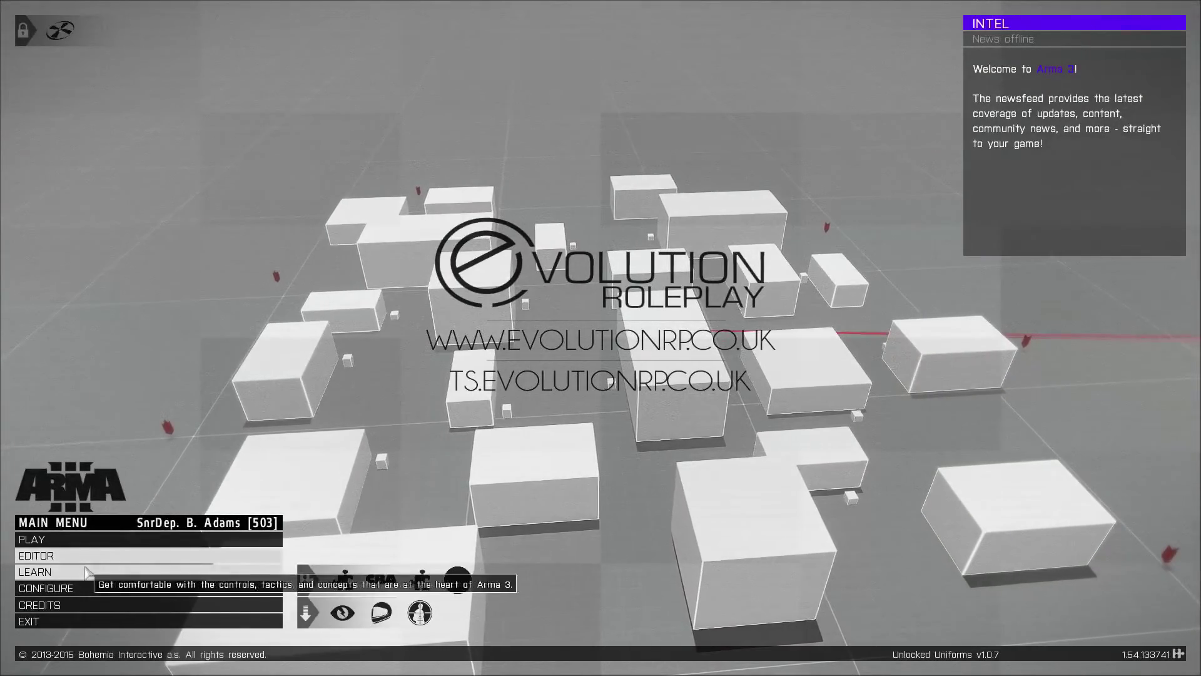
# Open the Virtual Reality map in the editor and place a NATO Competitor player unit.
pyautogui.click(94, 555)
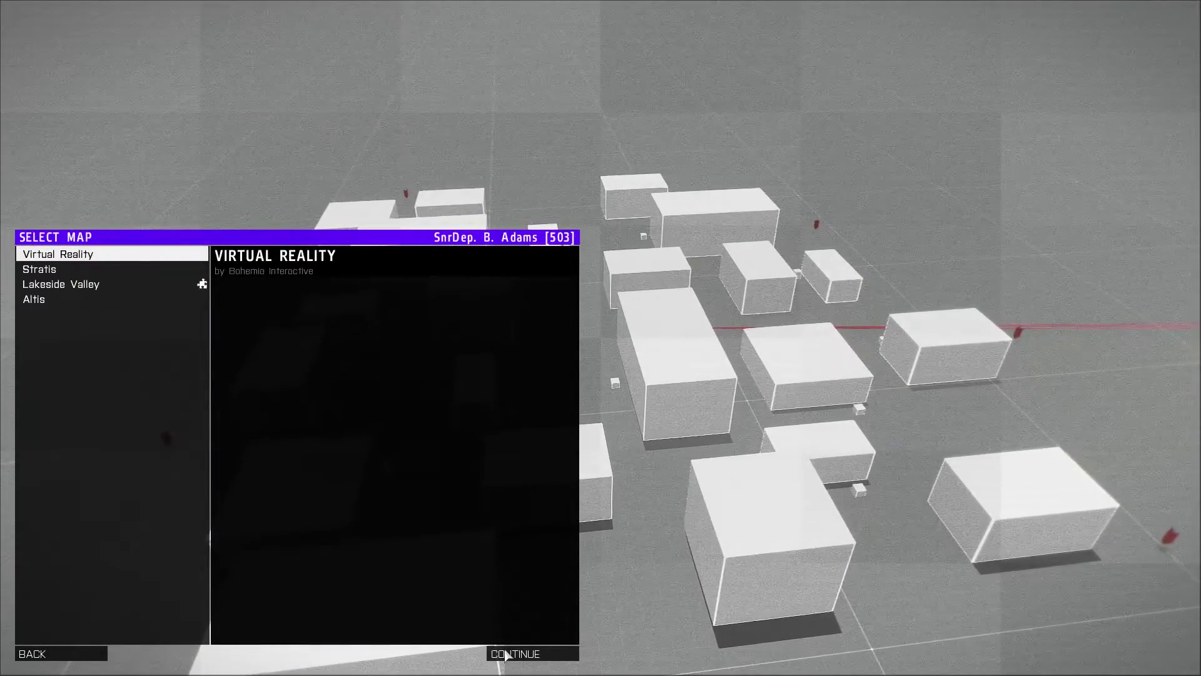
pyautogui.press('Return')
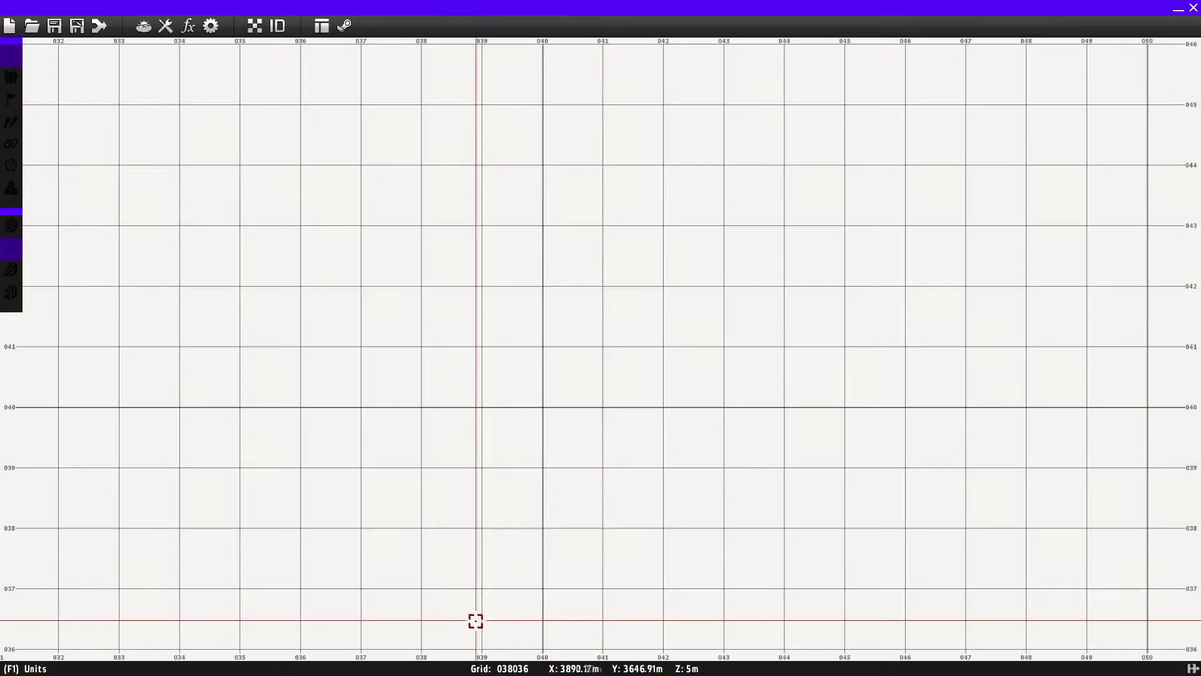
pyautogui.doubleClick(313, 313)
pyautogui.click(488, 321)
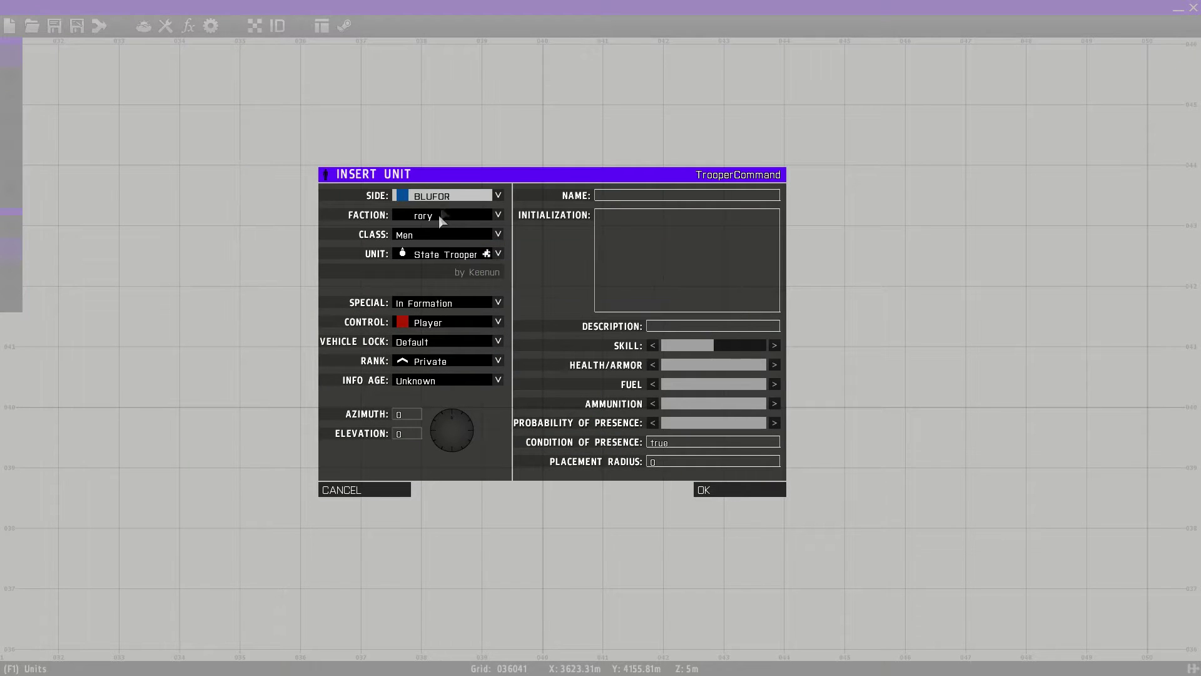
pyautogui.click(438, 215)
pyautogui.click(435, 287)
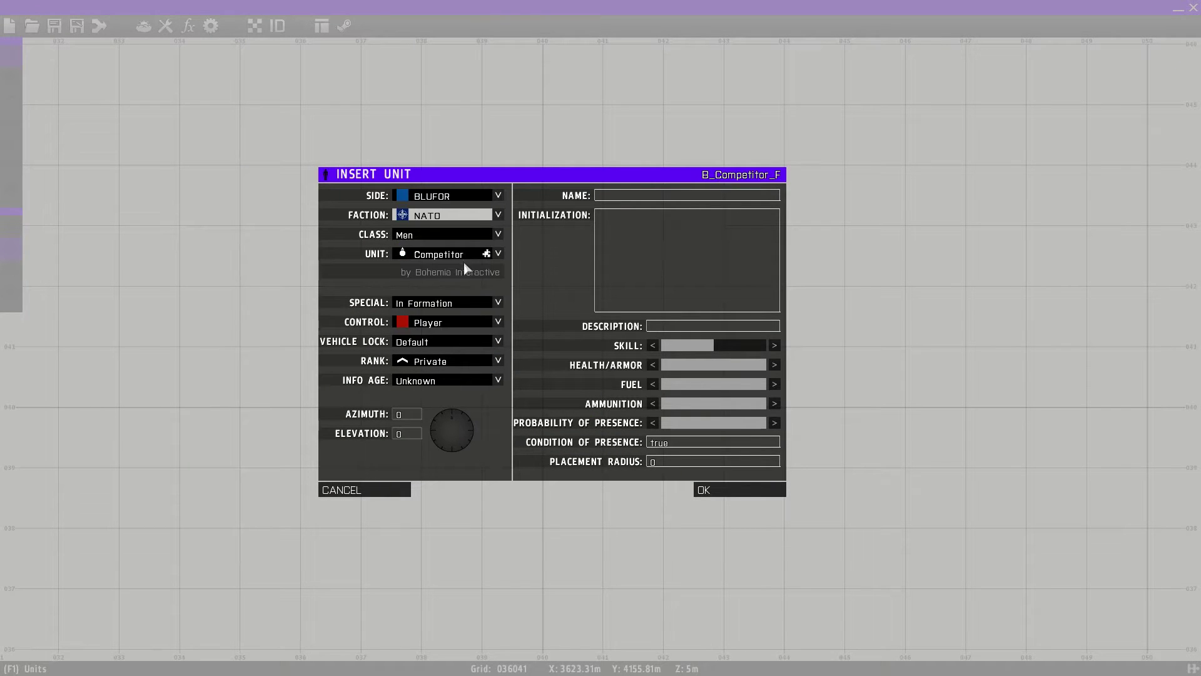
pyautogui.click(469, 253)
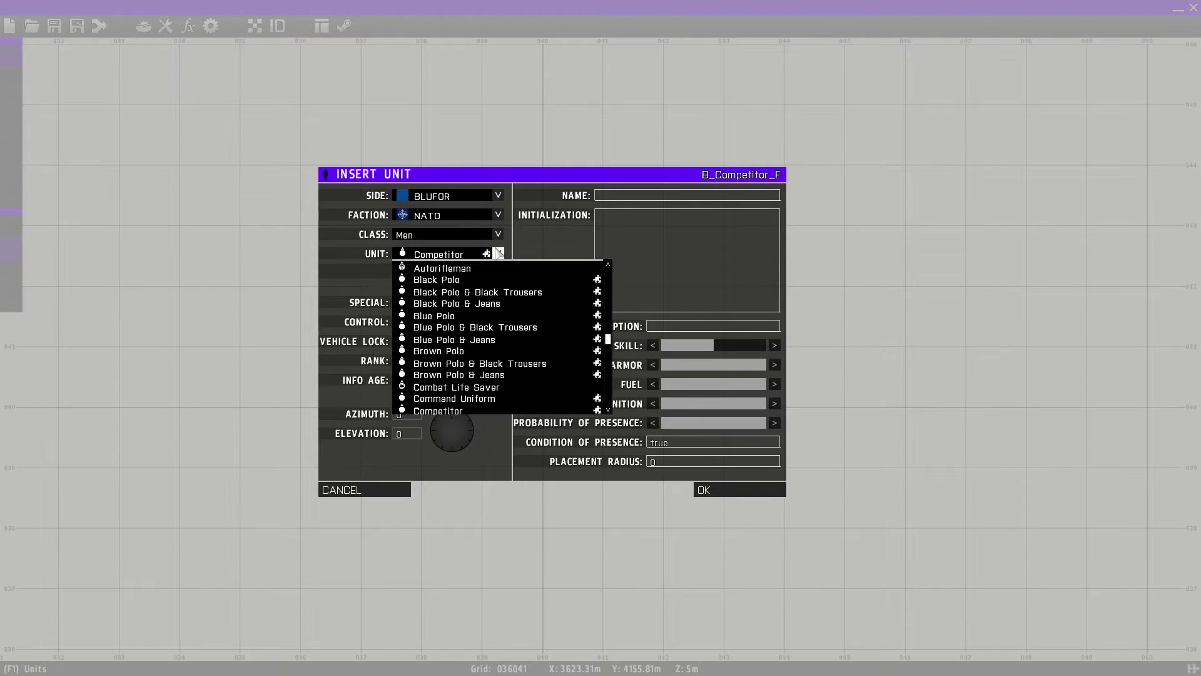
pyautogui.click(497, 253)
pyautogui.click(720, 490)
pyautogui.scroll(5, 435, 348)
# Start inserting an Empty [CG] Civ Cars vehicle, initially picking the Limousine Audi.
pyautogui.doubleClick(270, 268)
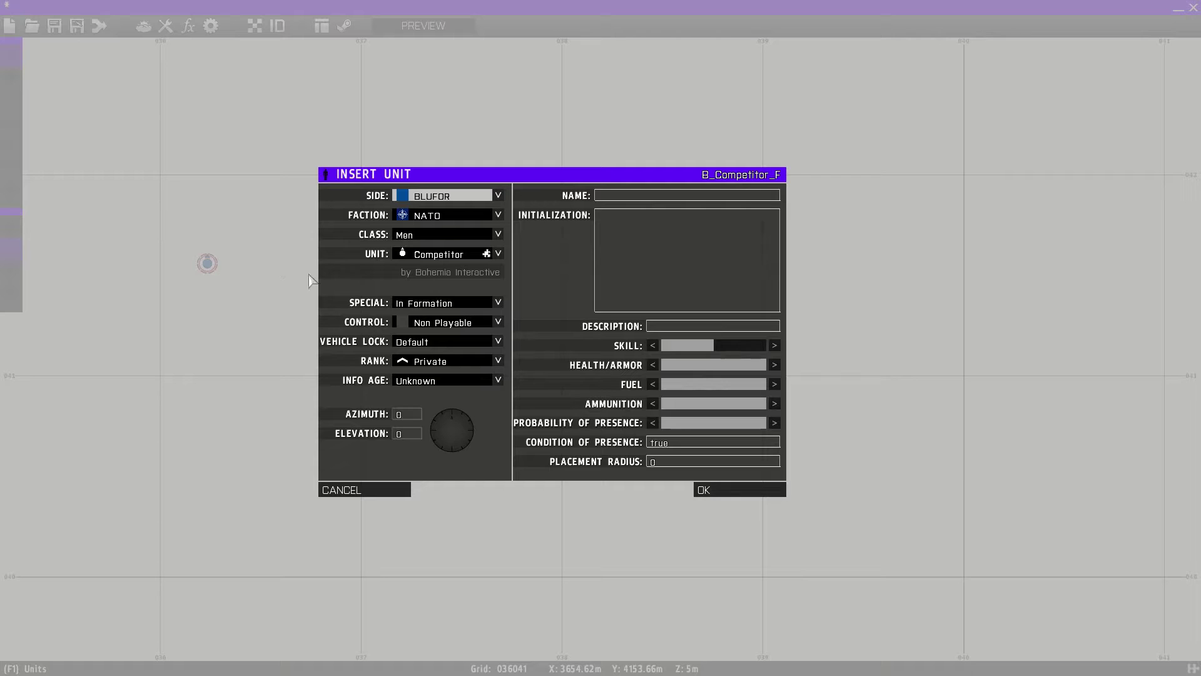
pyautogui.click(464, 198)
pyautogui.click(464, 199)
pyautogui.click(450, 197)
pyautogui.click(442, 284)
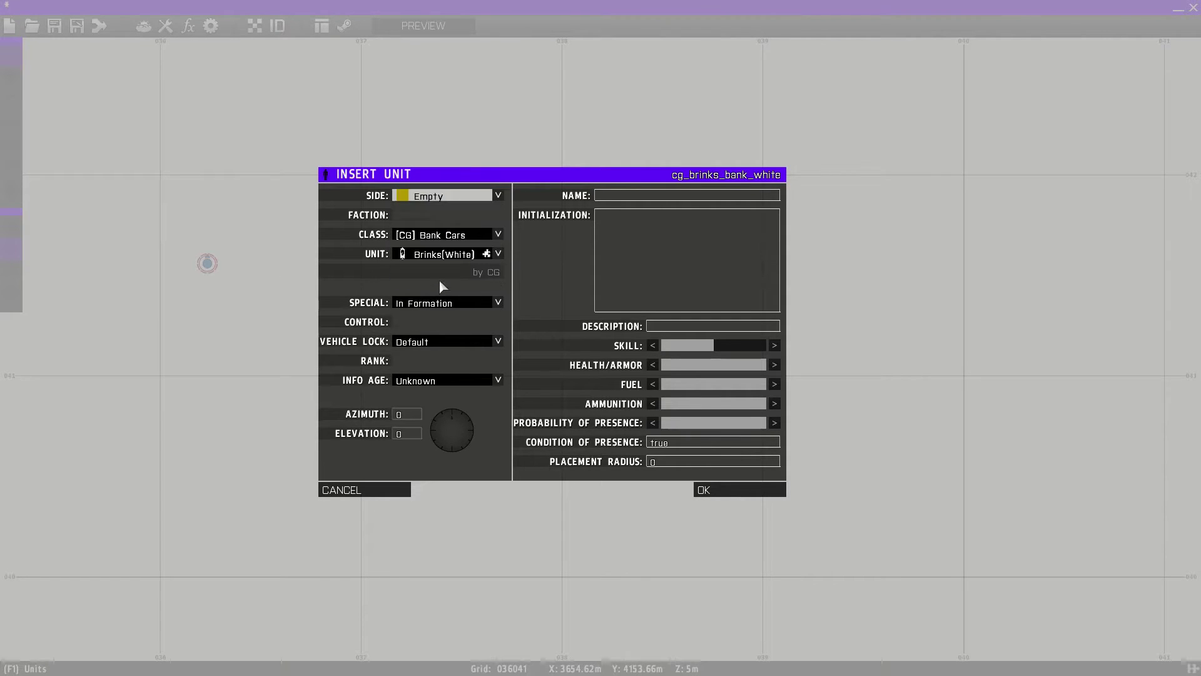
pyautogui.click(436, 235)
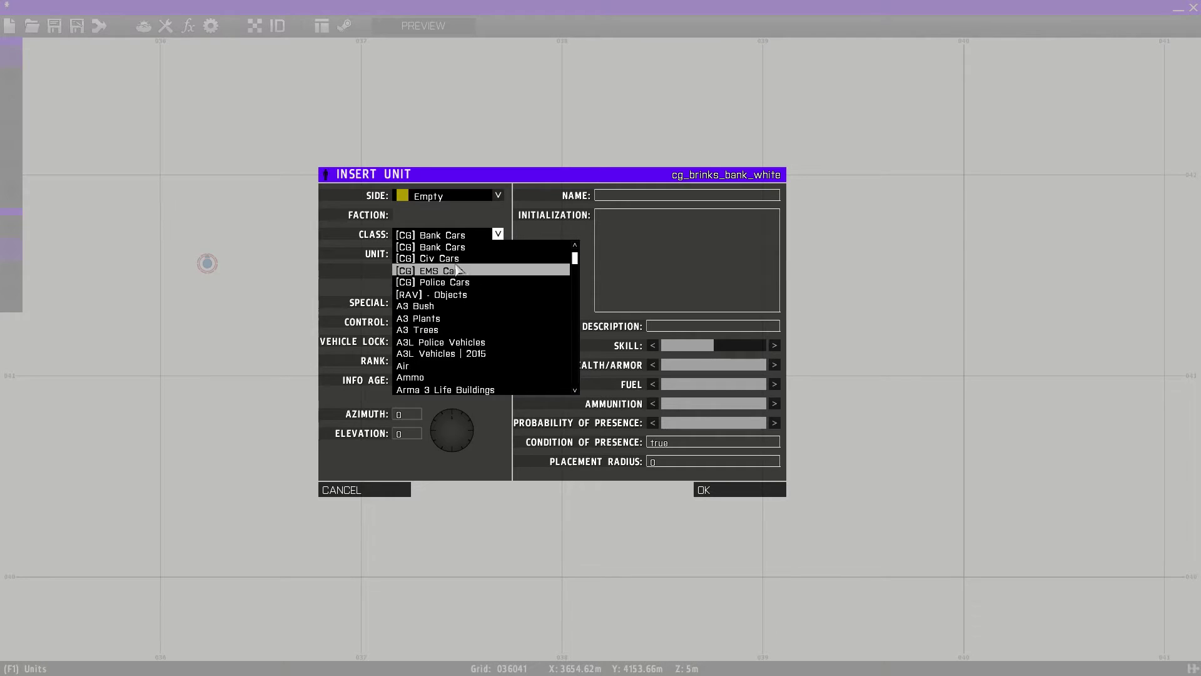
pyautogui.click(432, 258)
pyautogui.click(444, 254)
pyautogui.scroll(3, 588, 378)
pyautogui.scroll(10, 588, 377)
pyautogui.scroll(5, 653, 385)
pyautogui.click(645, 351)
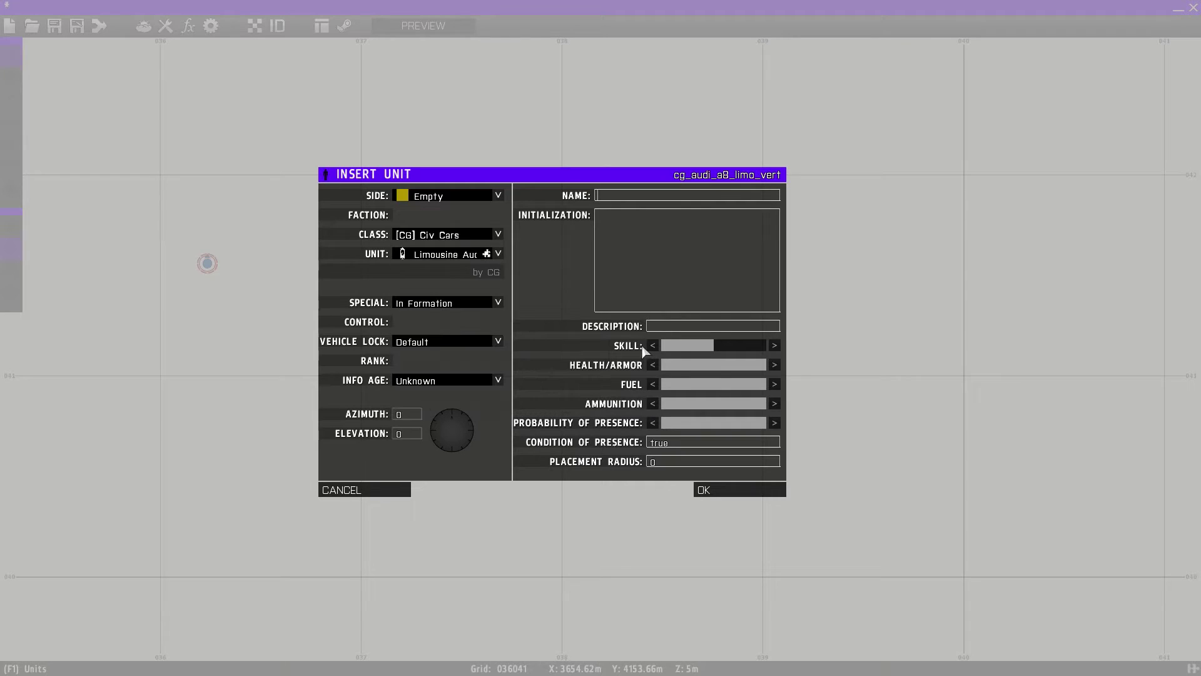
# Change the vehicle to GMC Van(White) and place it beside the player.
pyautogui.click(477, 237)
pyautogui.click(485, 242)
pyautogui.click(475, 255)
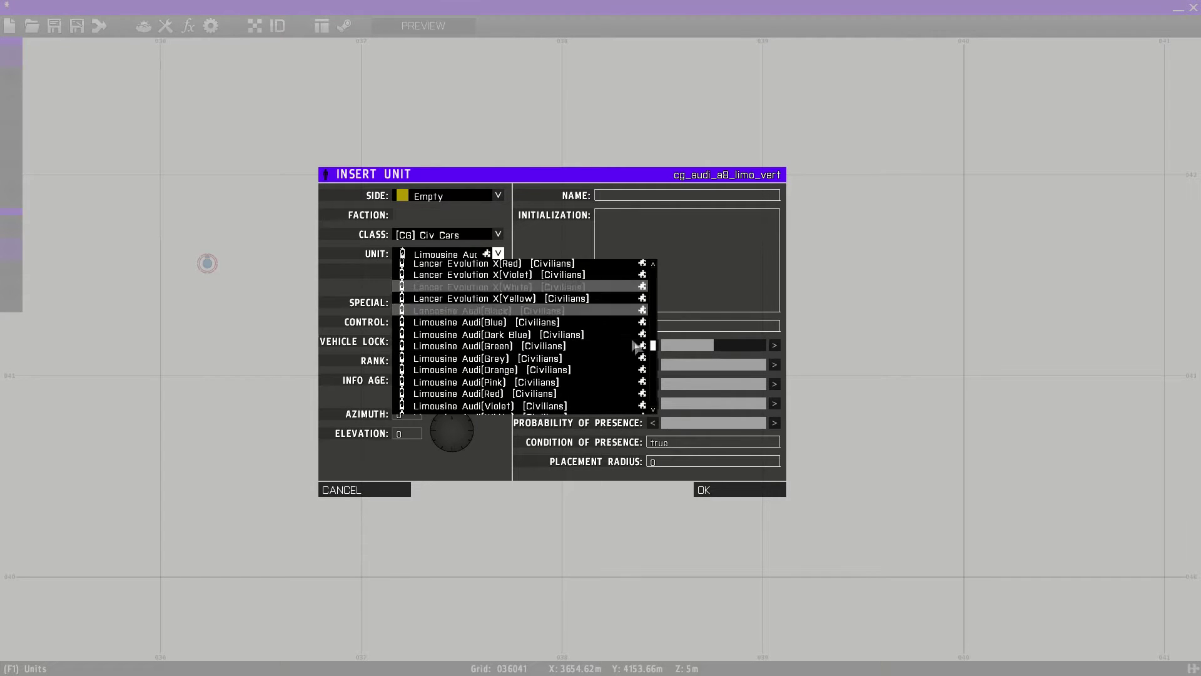
pyautogui.scroll(10, 653, 348)
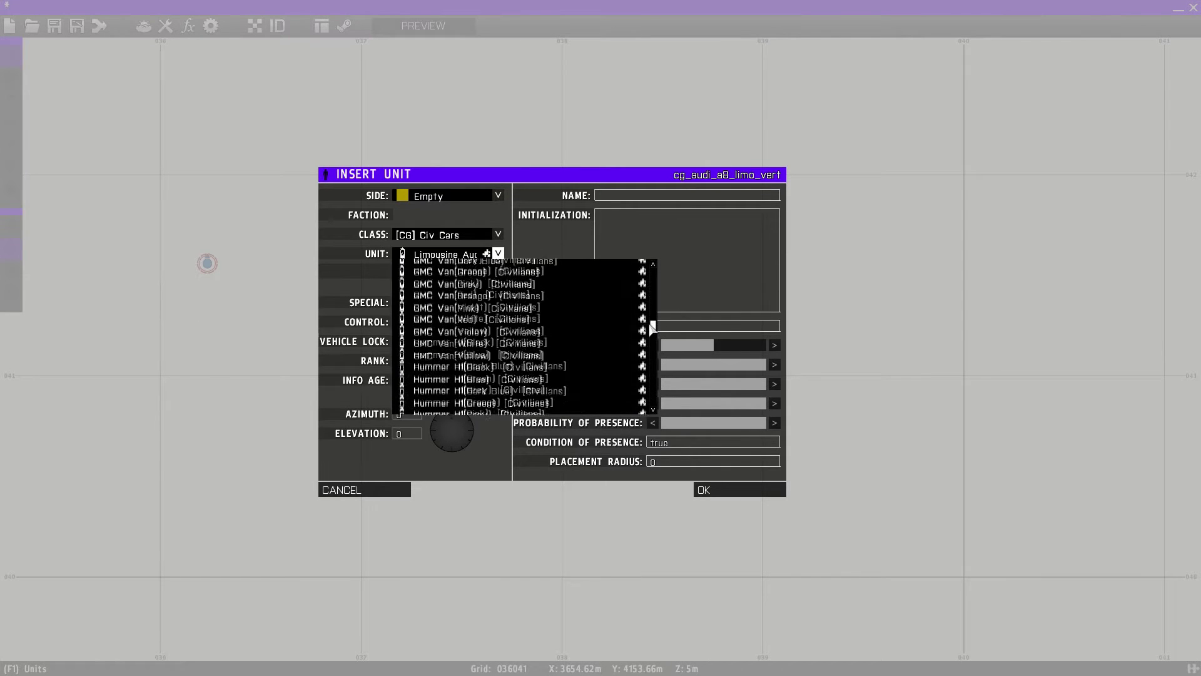
pyautogui.scroll(-6, 502, 369)
pyautogui.scroll(3, 469, 356)
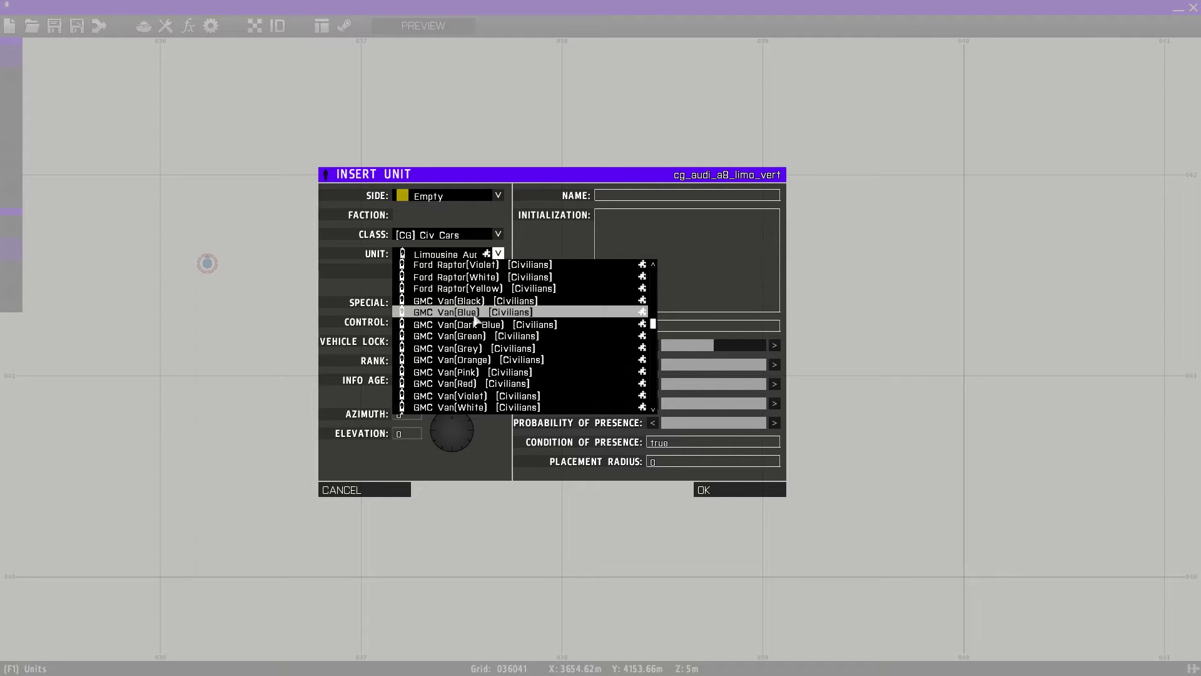
pyautogui.scroll(-1, 475, 369)
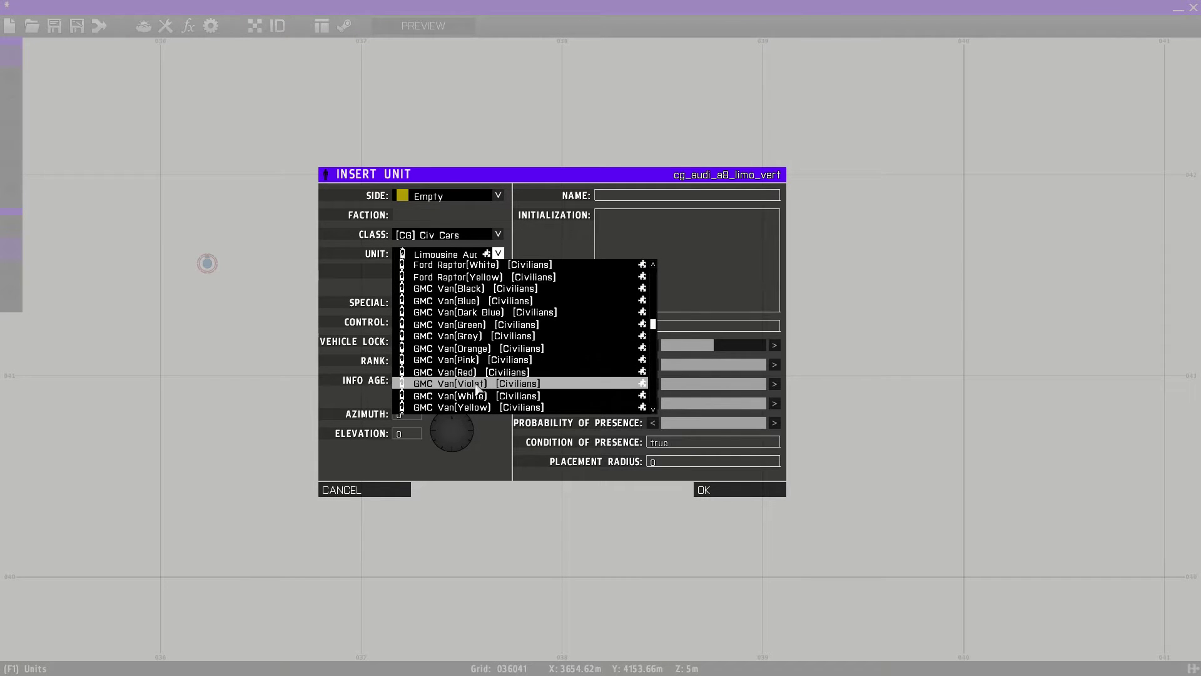
pyautogui.click(431, 395)
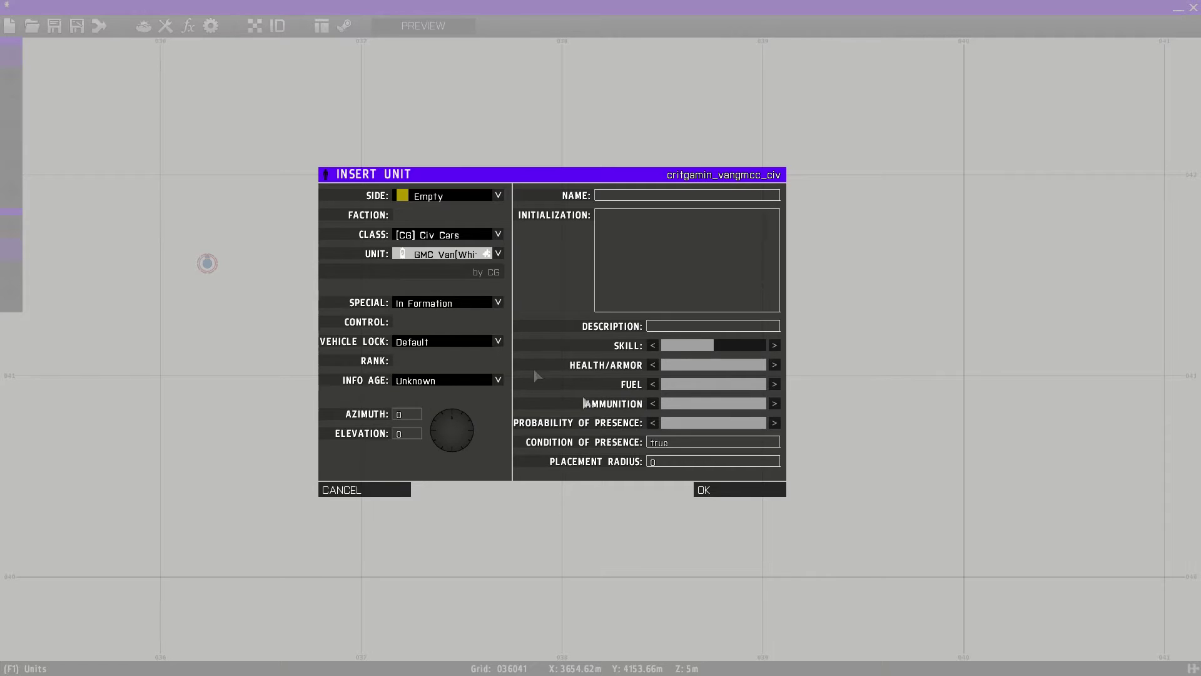
pyautogui.click(718, 491)
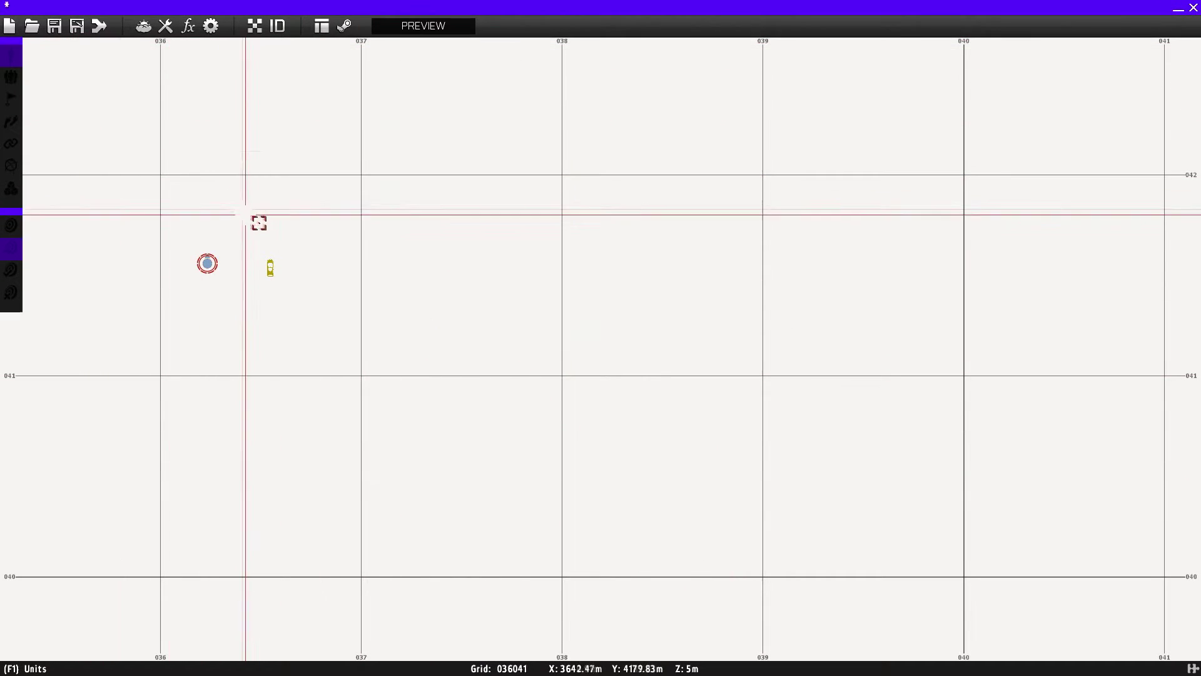
pyautogui.scroll(5, 244, 257)
pyautogui.scroll(-5, 214, 225)
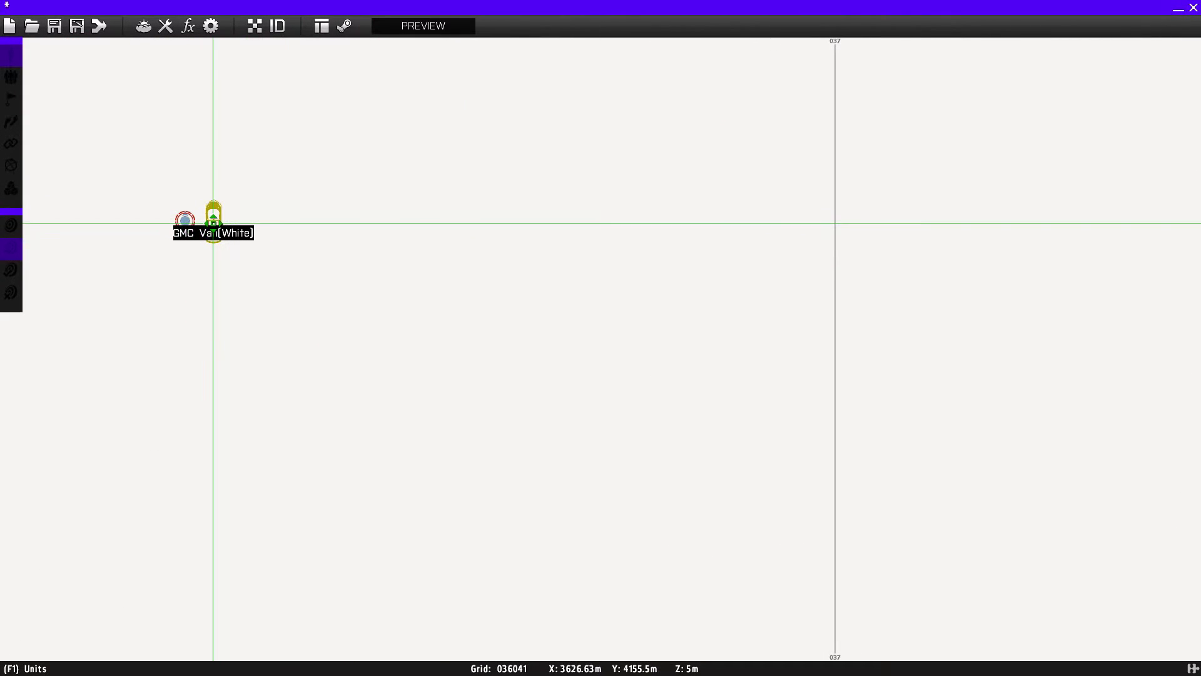
# Save the mission as Tutorial, exit the editor, and quit Arma 3.
pyautogui.click(77, 25)
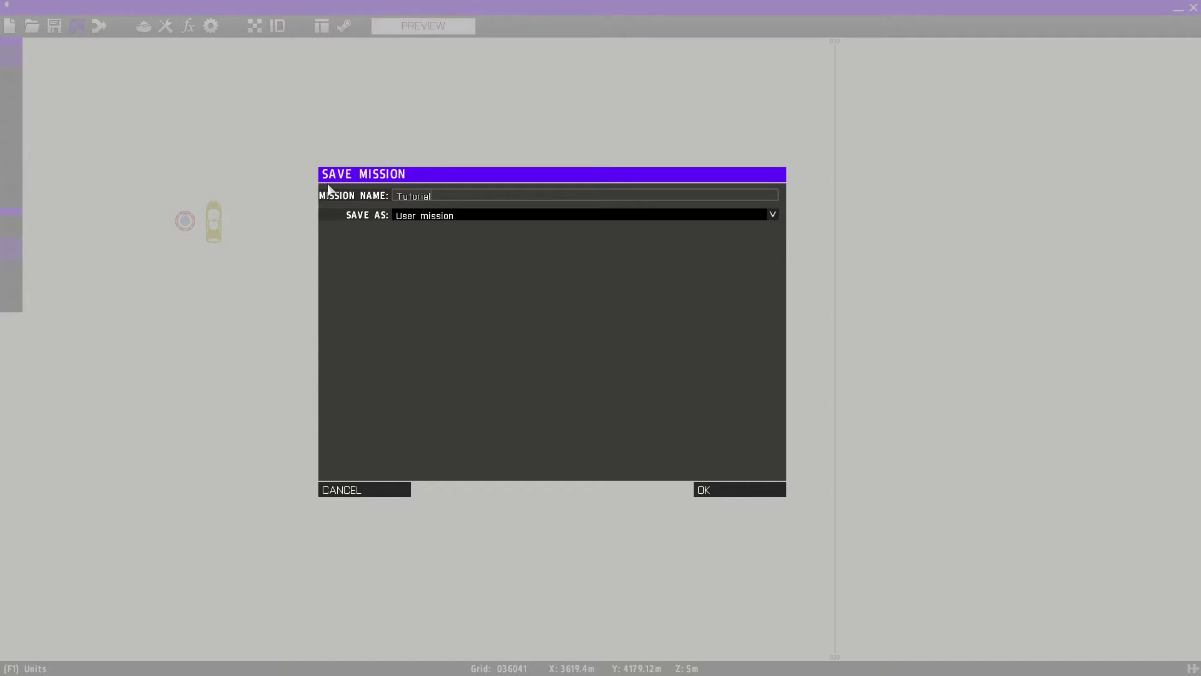
pyautogui.click(760, 491)
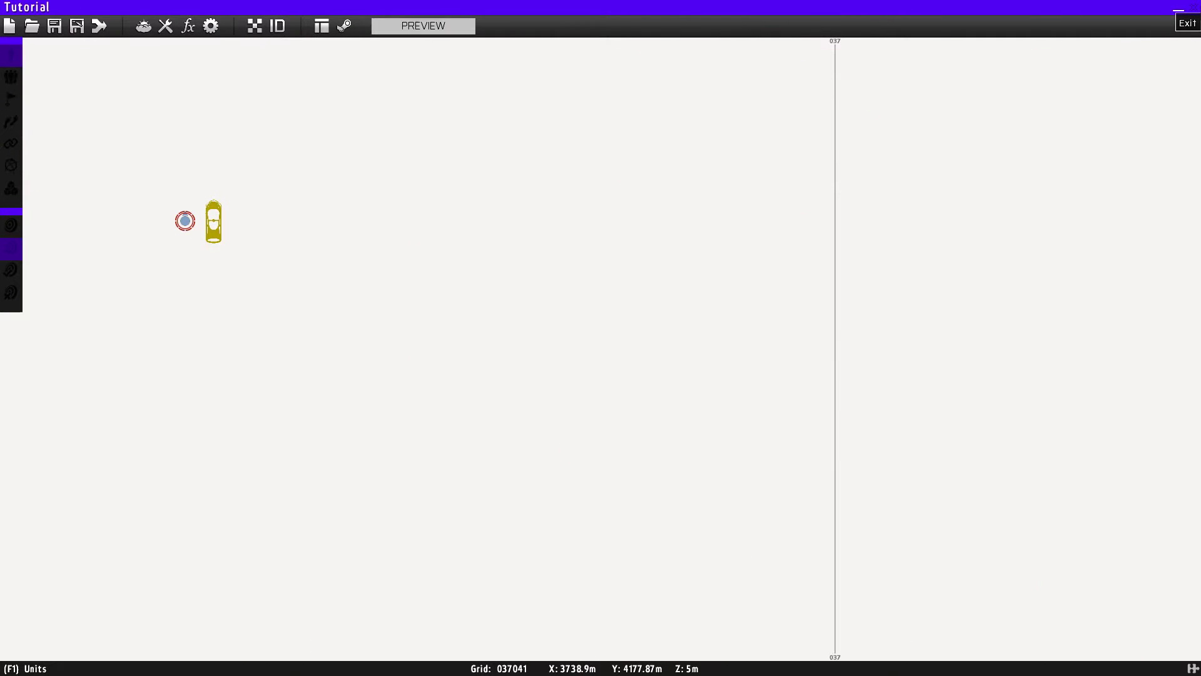
pyautogui.click(1193, 9)
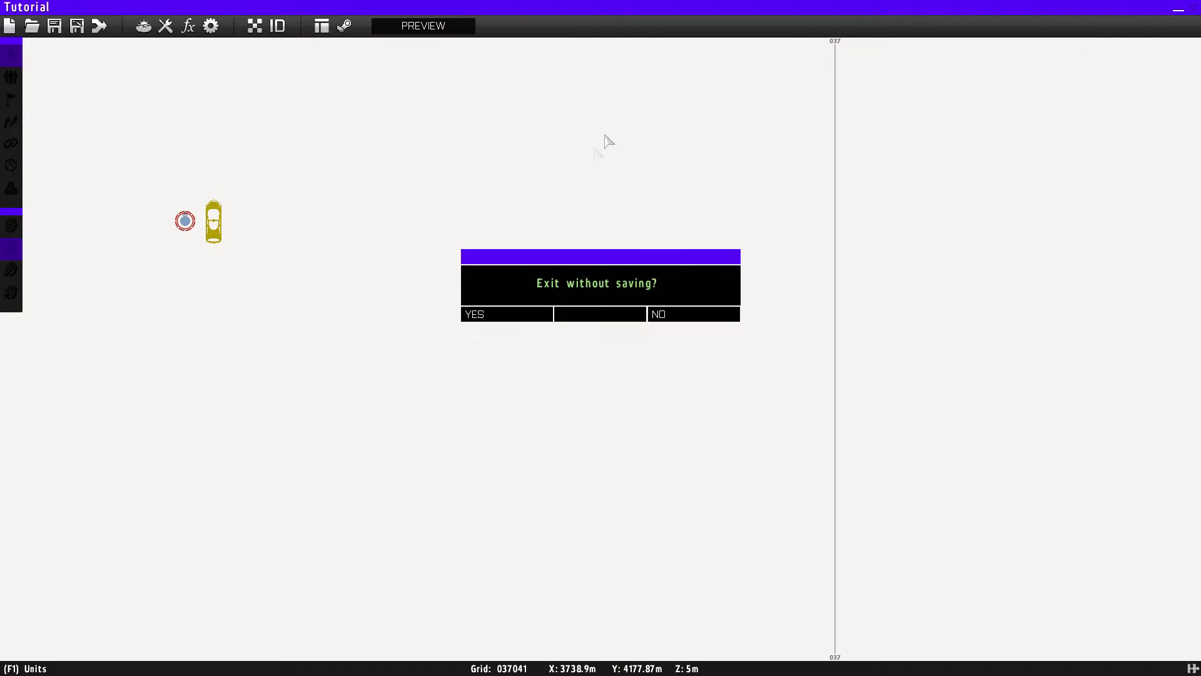
pyautogui.click(520, 315)
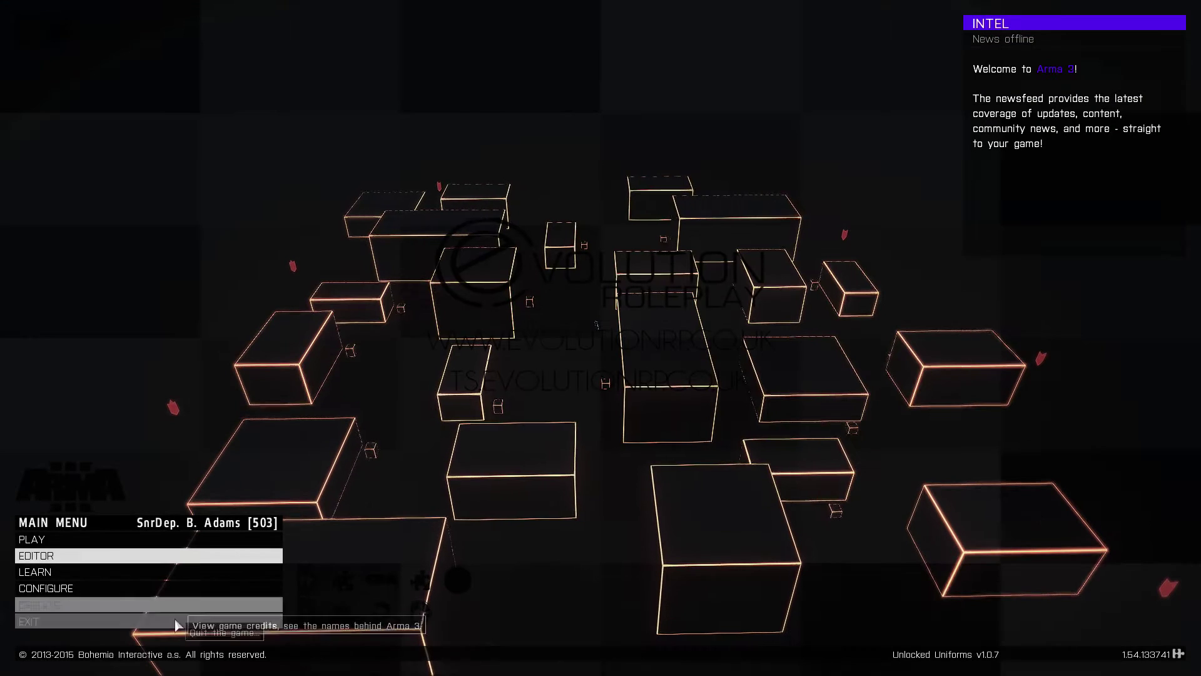
pyautogui.click(176, 624)
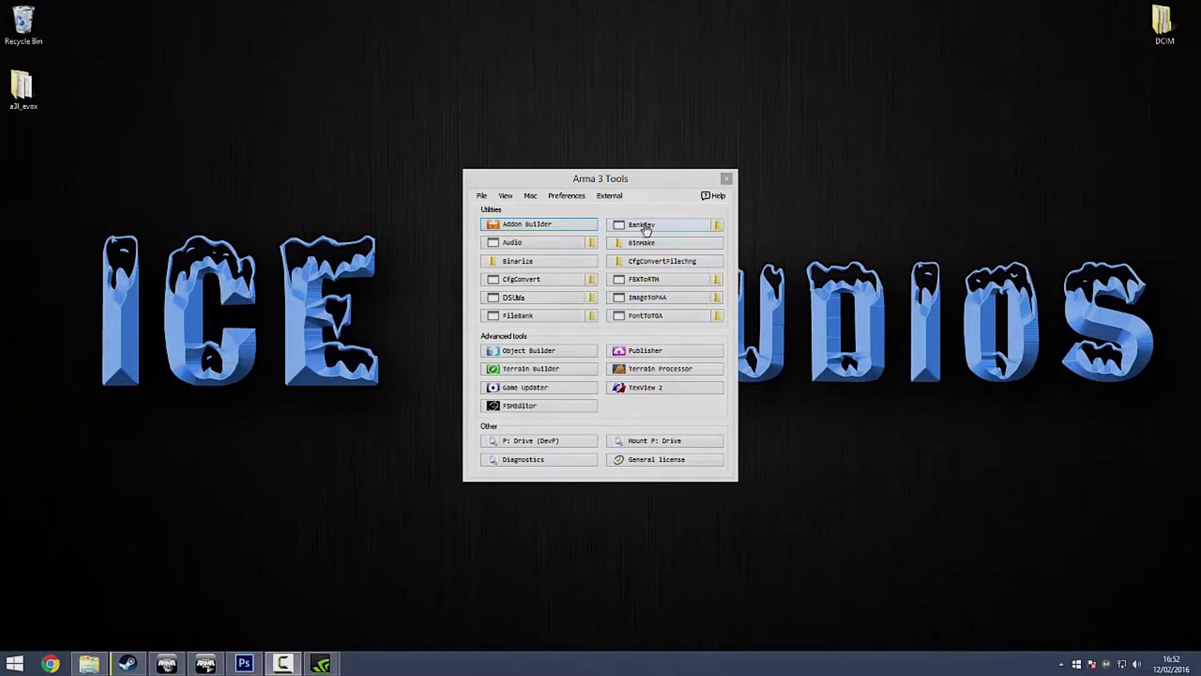
# Unpack A3L_GMC_Van.pbo to the Desktop with BankRev, then close BankRev.
pyautogui.click(648, 227)
pyautogui.click(609, 196)
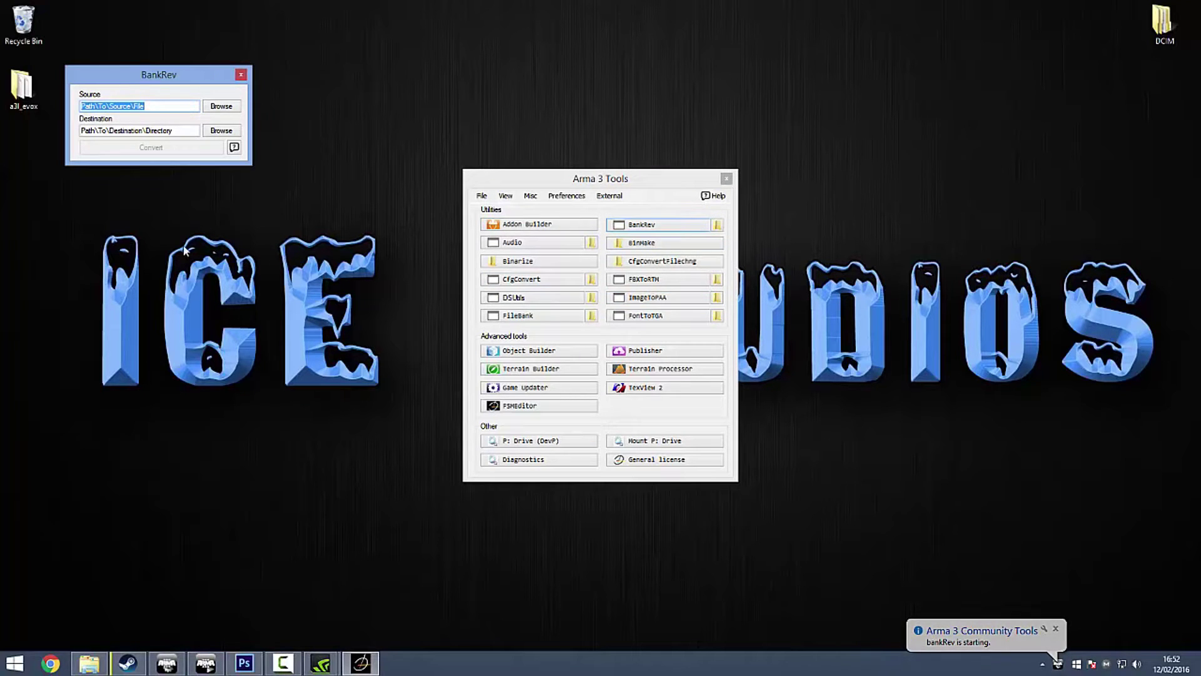
pyautogui.click(220, 110)
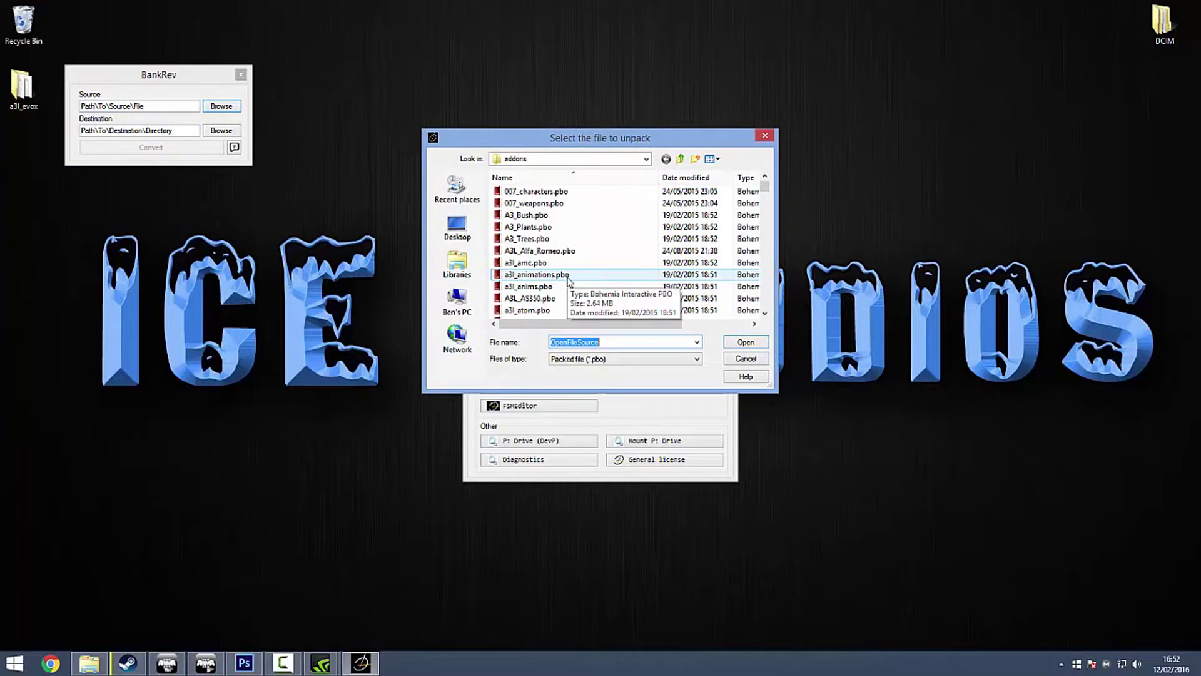
pyautogui.write('a3l_gm')
pyautogui.press('Down')
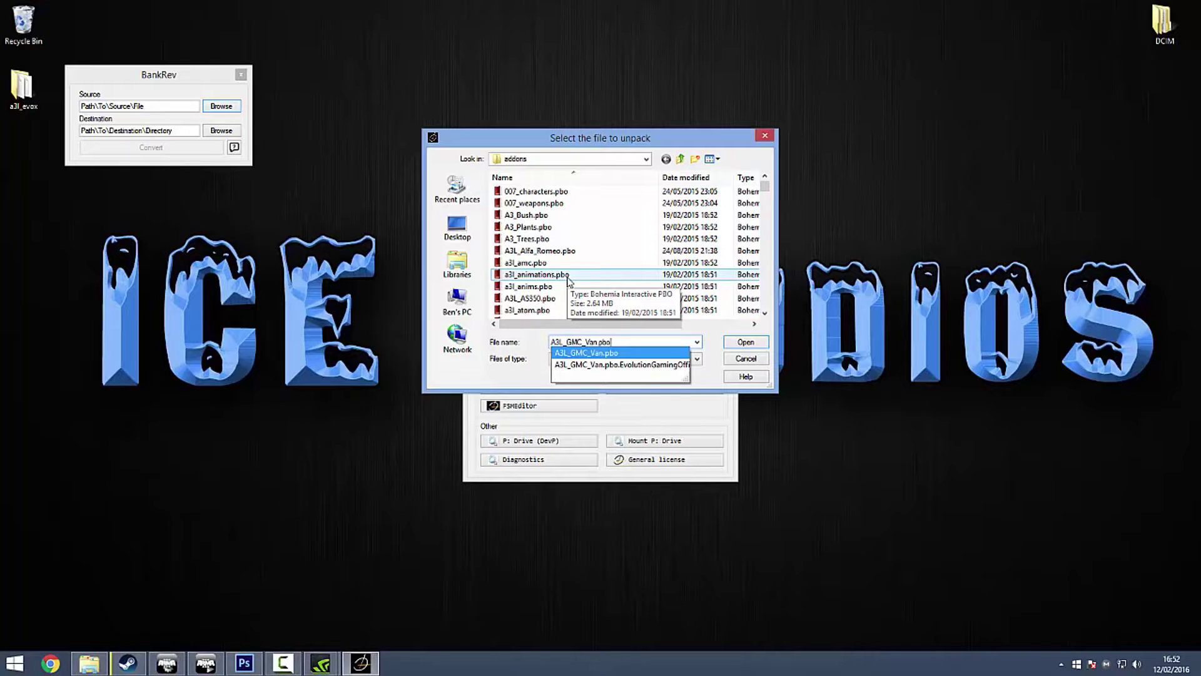
pyautogui.press('Return')
pyautogui.press('Return')
pyautogui.click(221, 130)
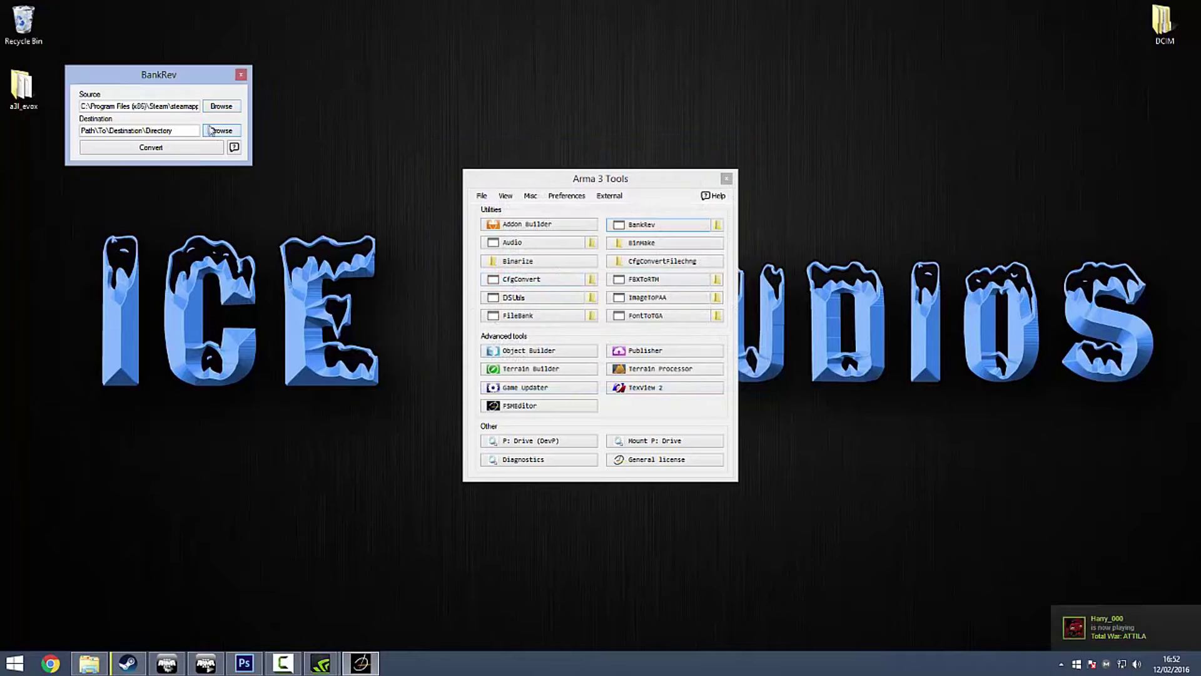
pyautogui.click(633, 445)
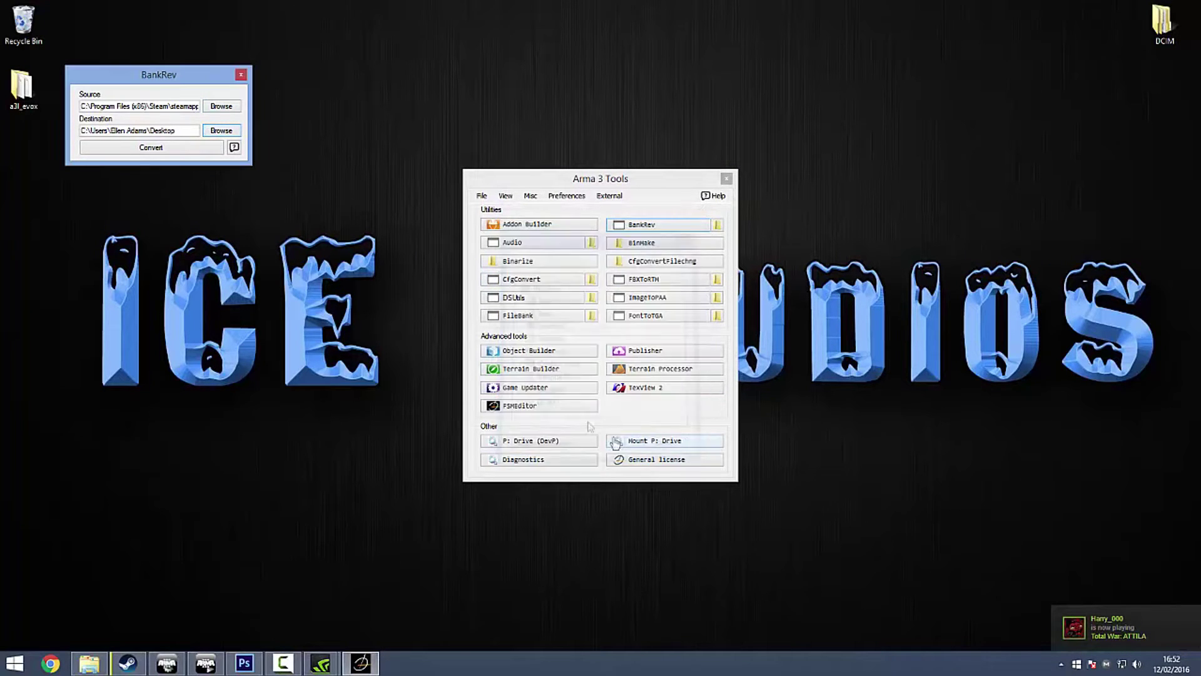
pyautogui.click(182, 150)
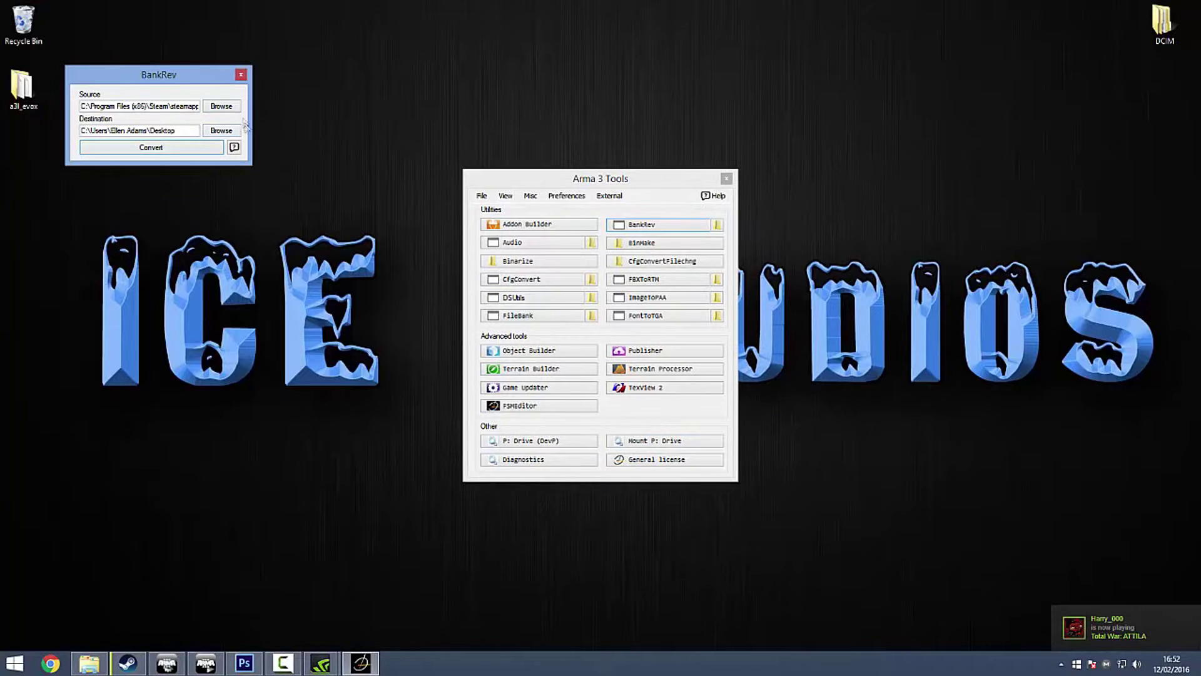
pyautogui.click(241, 76)
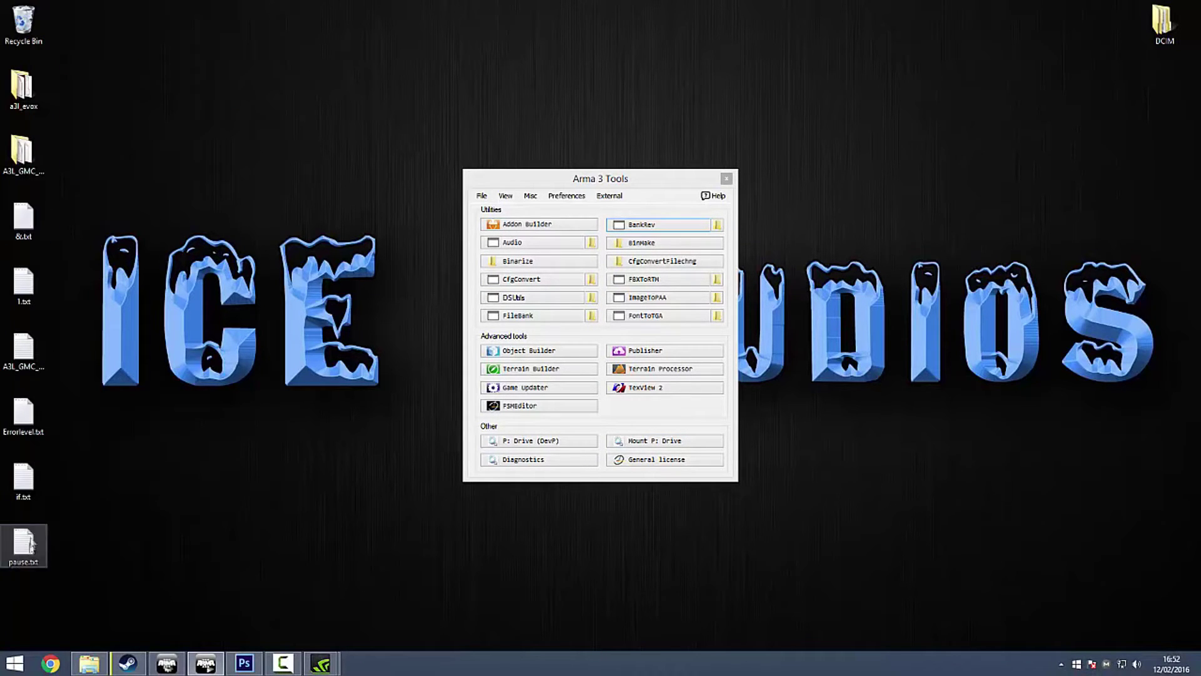
# Delete the loose desktop txt files and open A3L_GMC_Van's mrshounka_texture folder.
pyautogui.moveTo(63, 551); pyautogui.dragTo(19, 187)
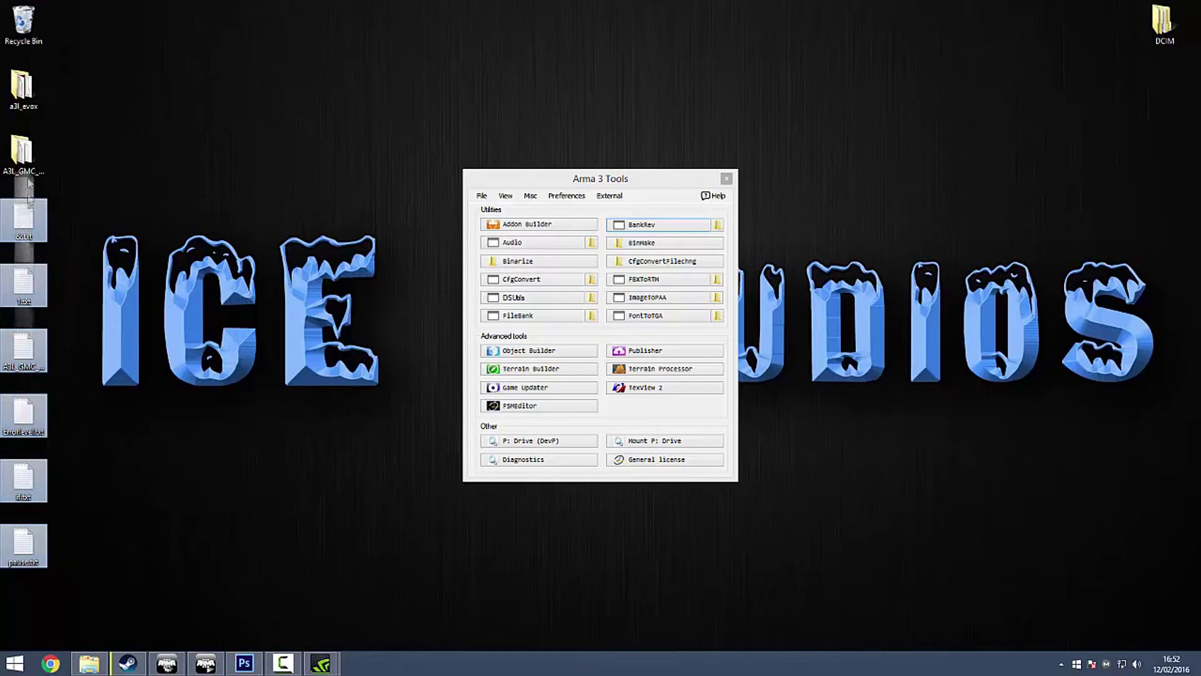
pyautogui.press('Delete')
pyautogui.doubleClick(23, 157)
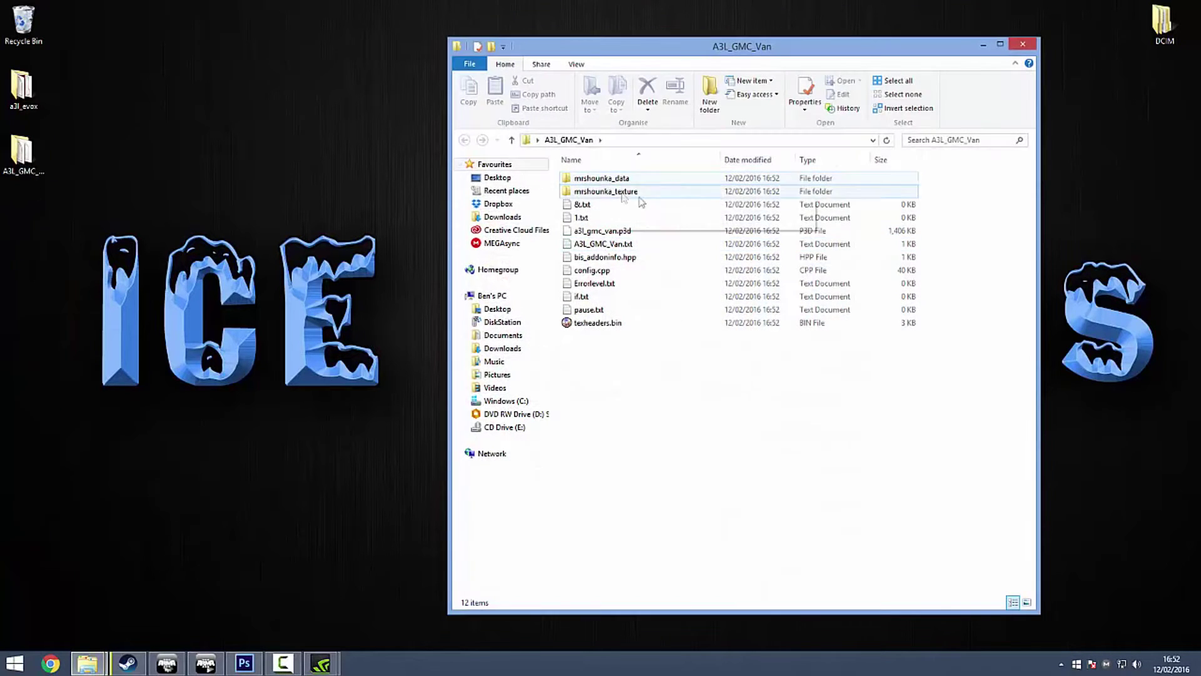
pyautogui.doubleClick(650, 193)
pyautogui.moveTo(602, 424); pyautogui.dragTo(626, 351)
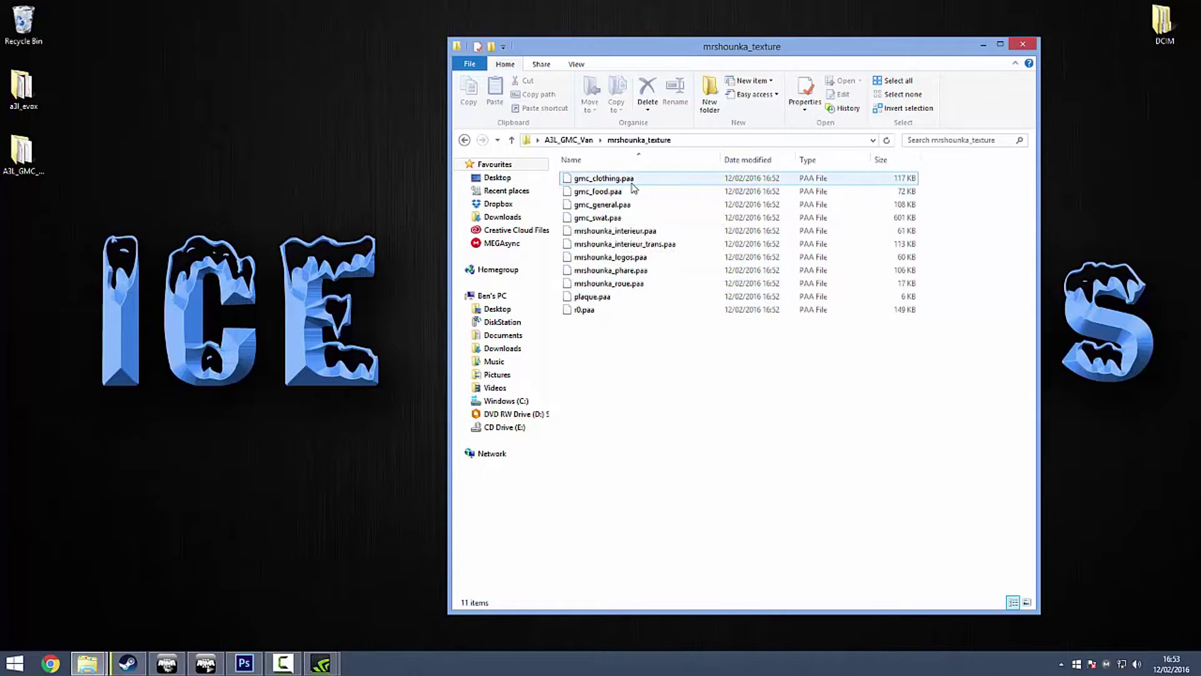
# Look through the mrshounka_data folder, then close the A3L_GMC_Van window.
pyautogui.press('BackSpace')
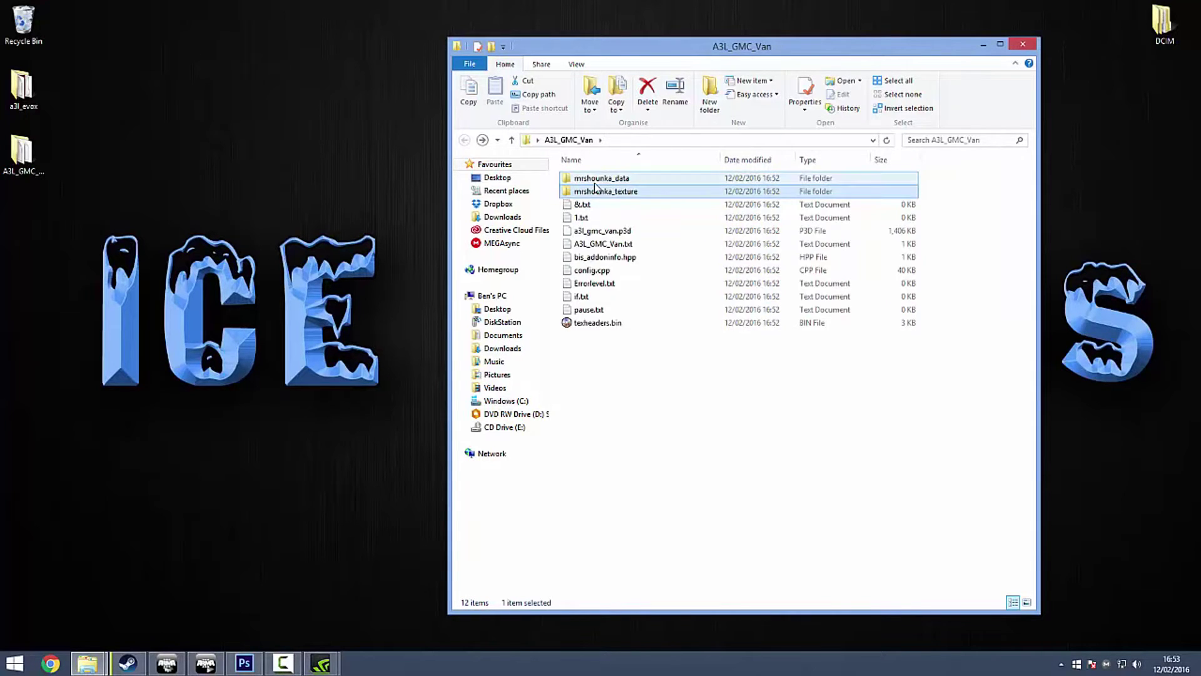
pyautogui.doubleClick(620, 180)
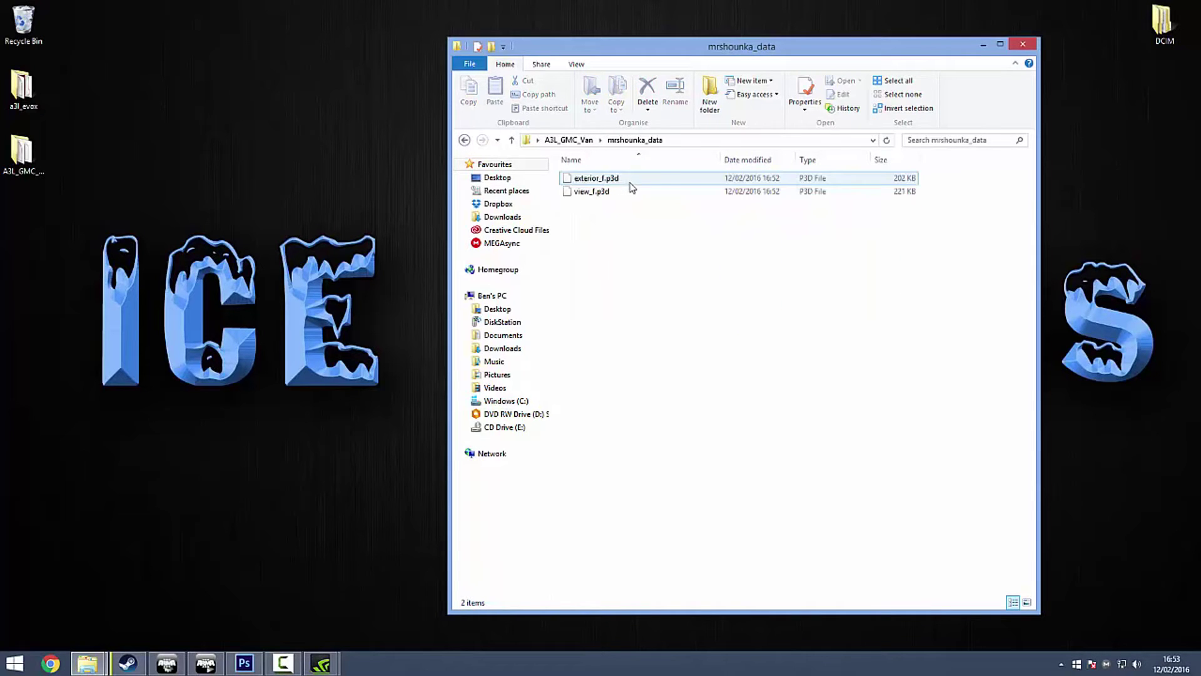
pyautogui.press('BackSpace')
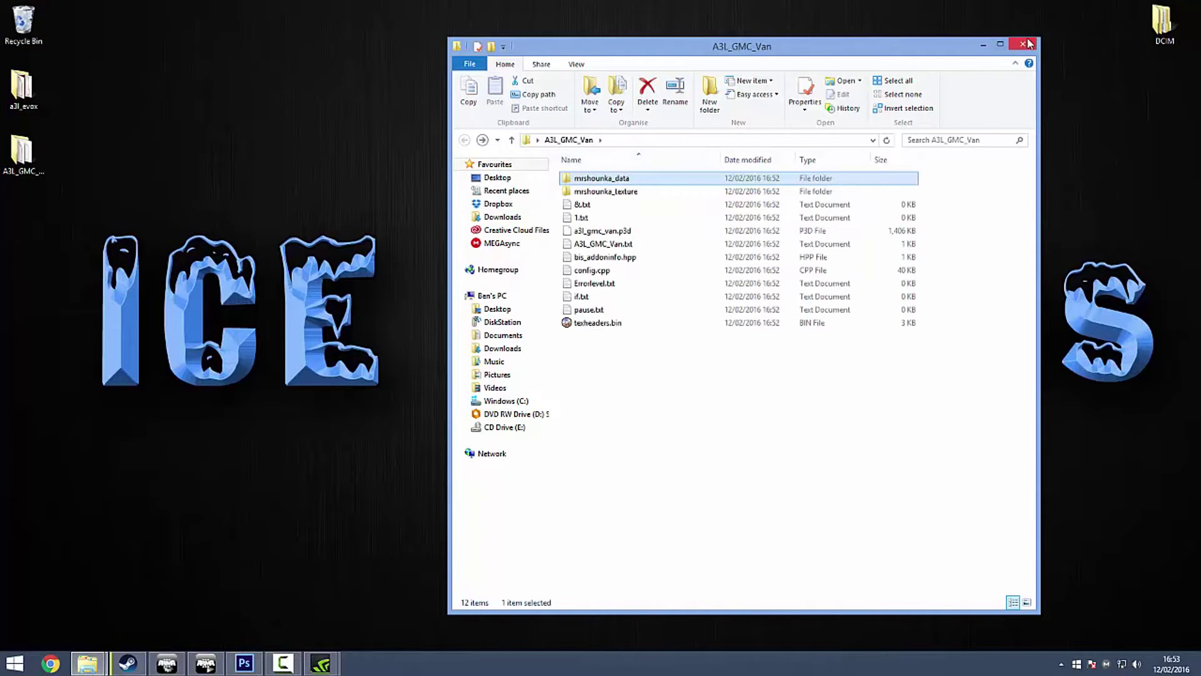
pyautogui.click(1029, 44)
# Open GMC Bray and Gray.psd from the Downloads folder in Photoshop.
pyautogui.click(245, 664)
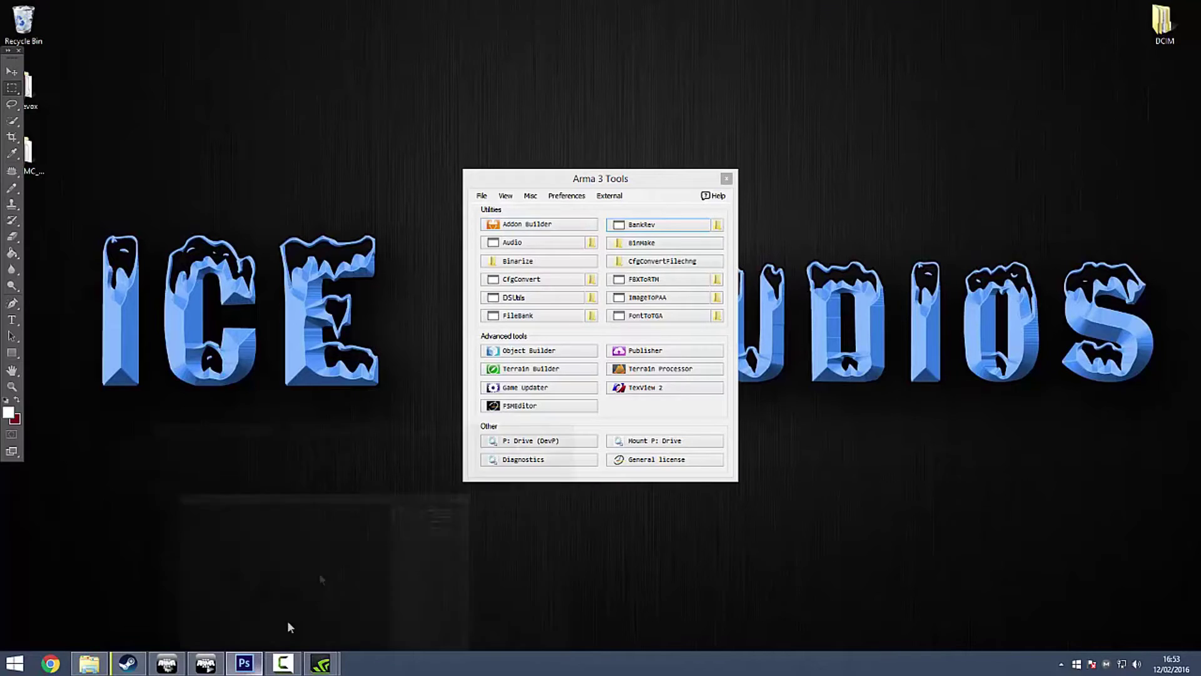
pyautogui.click(33, 8)
pyautogui.click(39, 35)
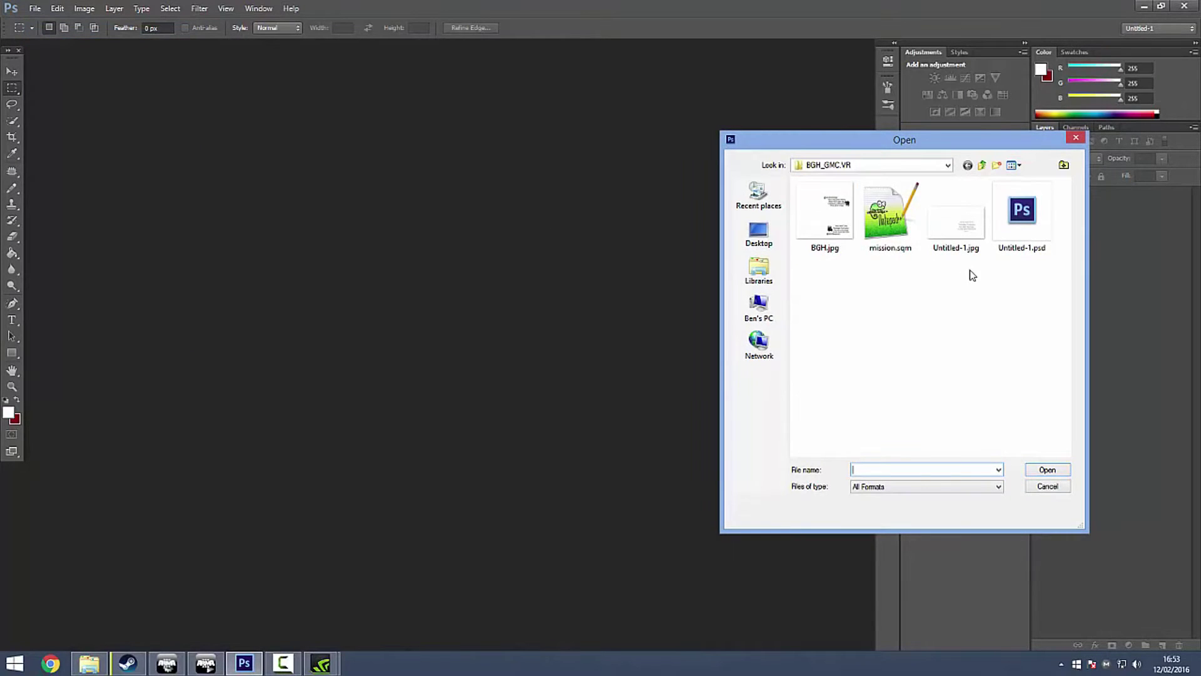
pyautogui.click(758, 198)
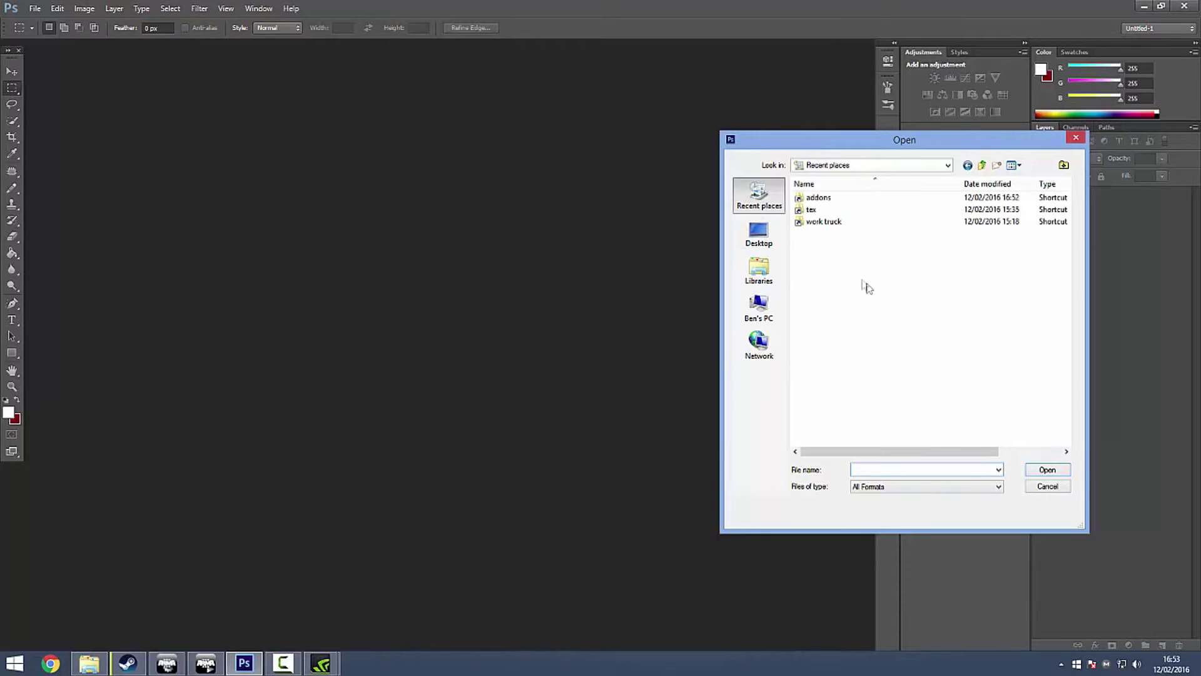
pyautogui.doubleClick(825, 281)
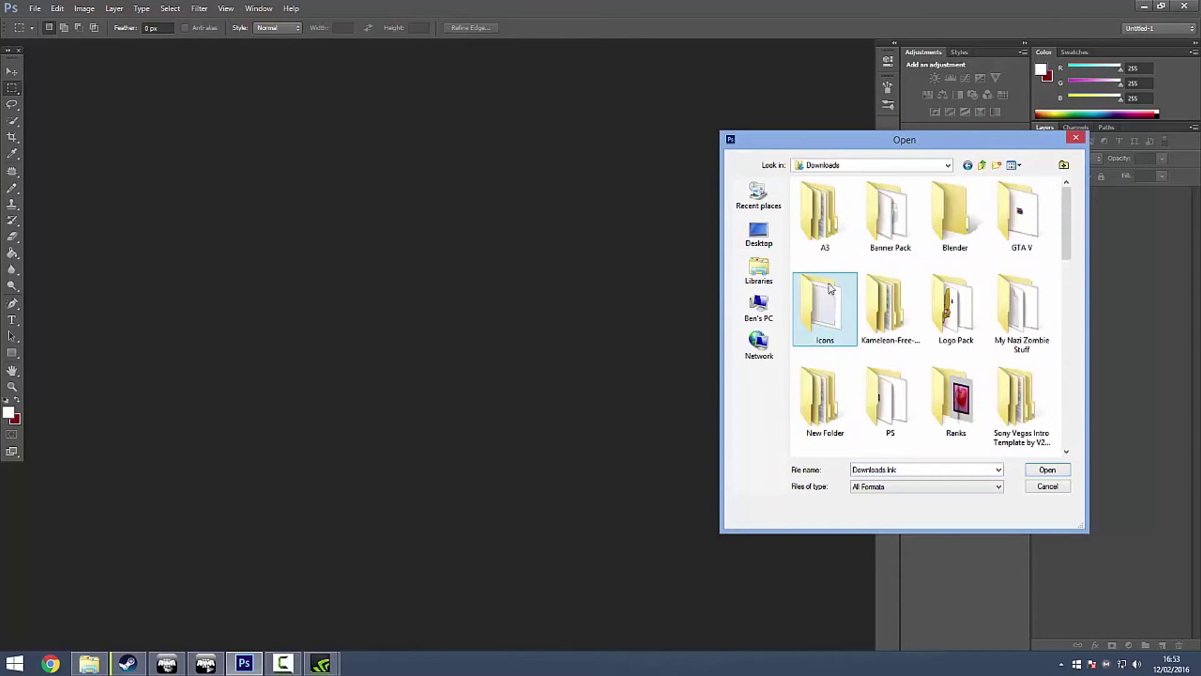
pyautogui.moveTo(1062, 258); pyautogui.dragTo(1062, 440)
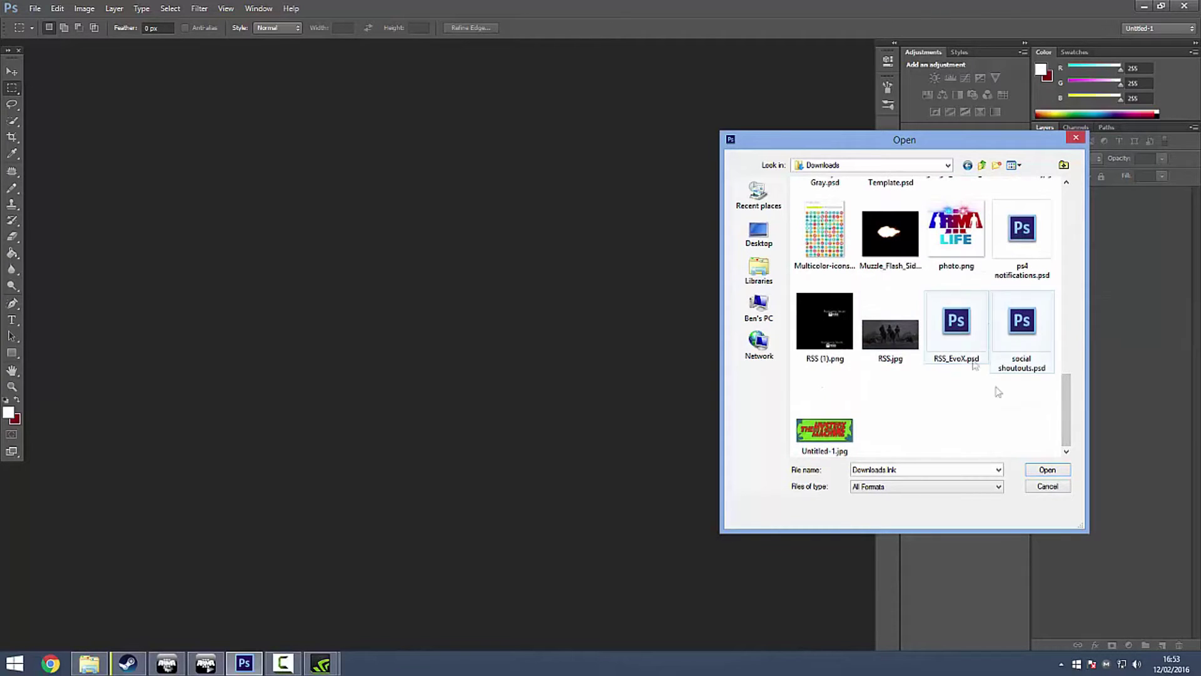
pyautogui.scroll(5, 958, 358)
pyautogui.scroll(-2, 958, 359)
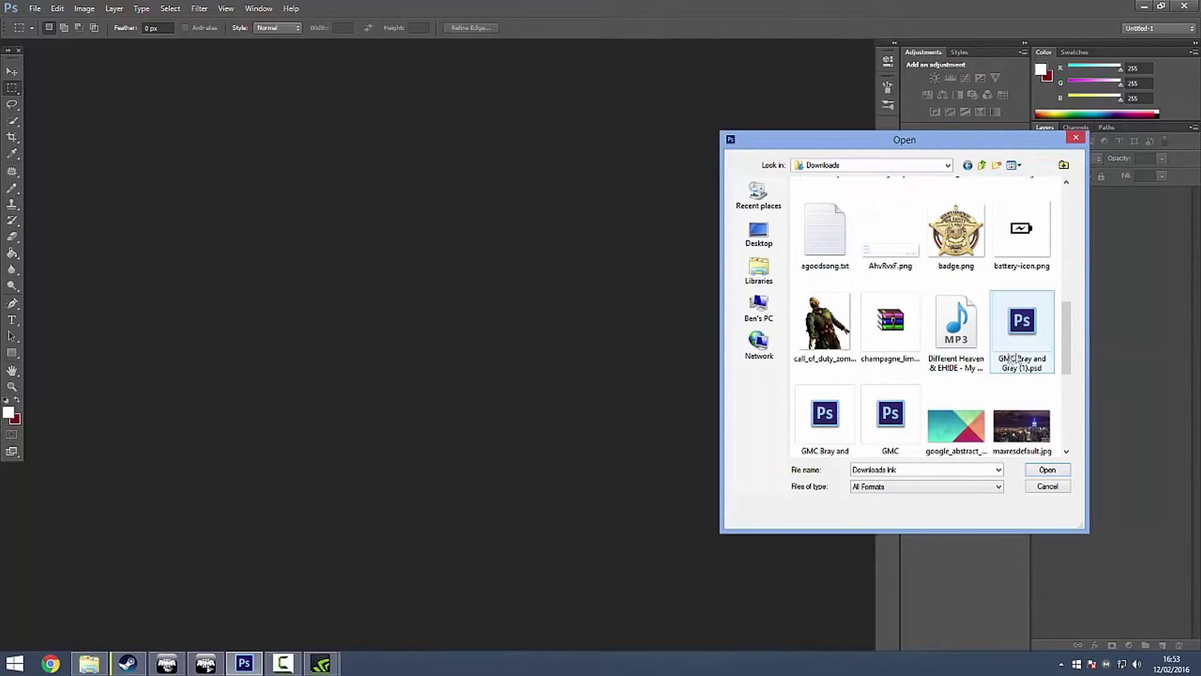
pyautogui.scroll(-2, 959, 379)
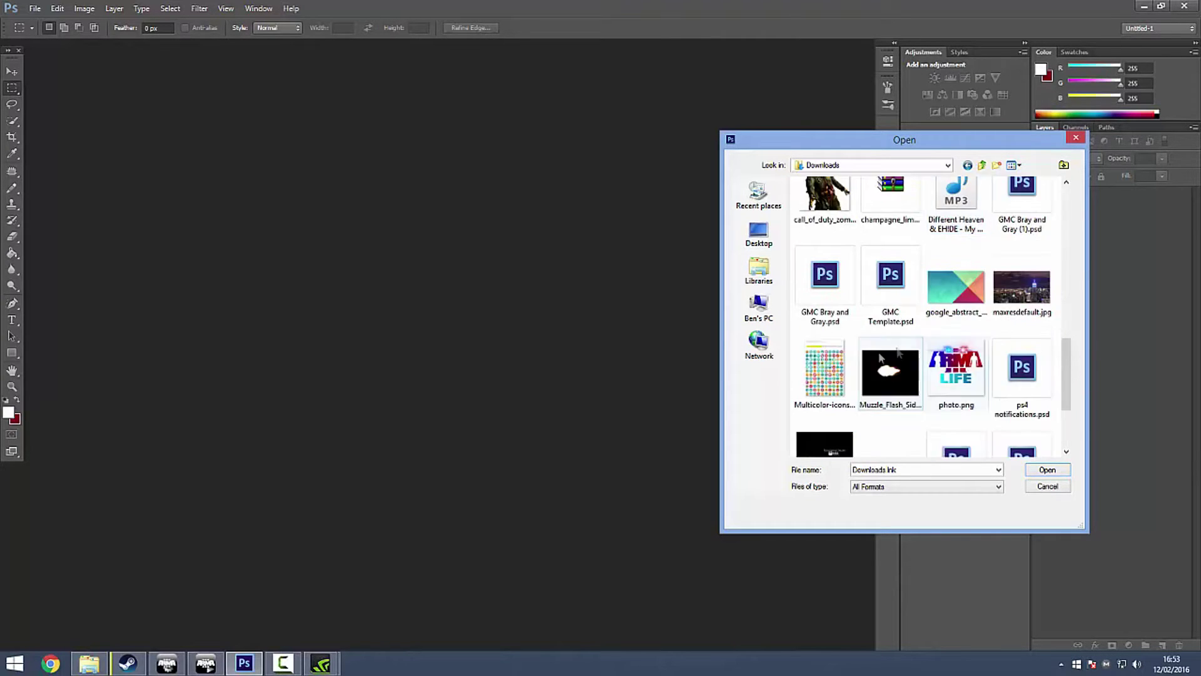
pyautogui.click(829, 293)
pyautogui.doubleClick(828, 292)
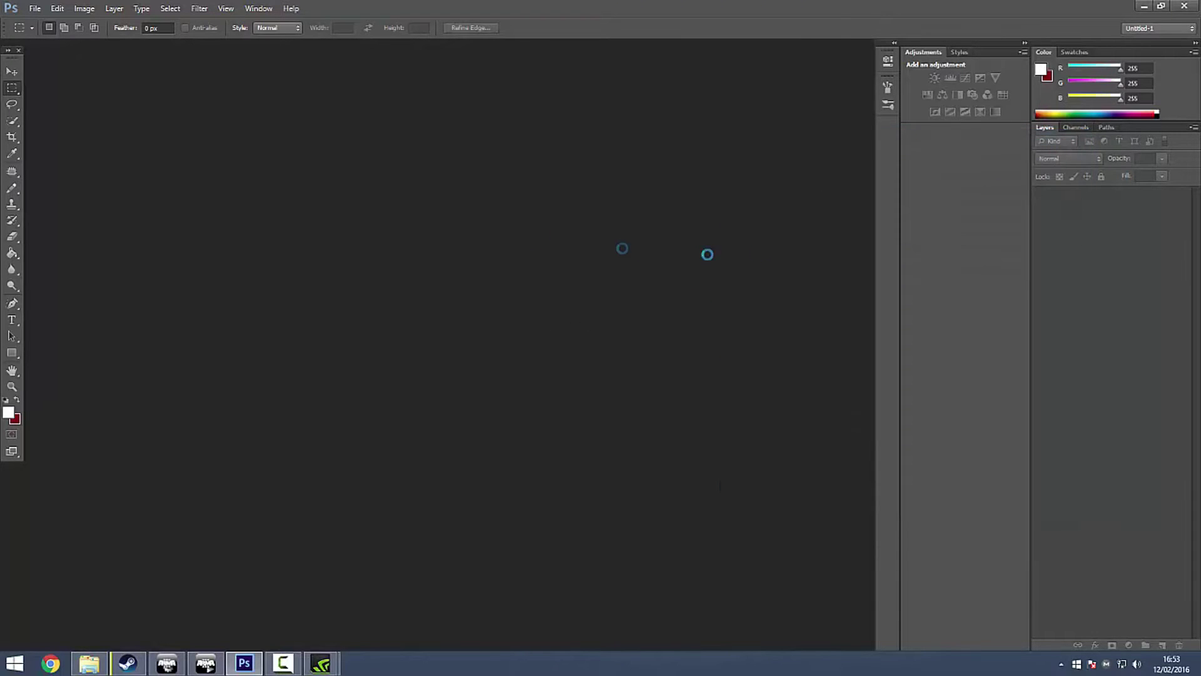
# Hide View Extras and delete the twitch and twitter icon layers.
pyautogui.click(238, 9)
pyautogui.click(234, 182)
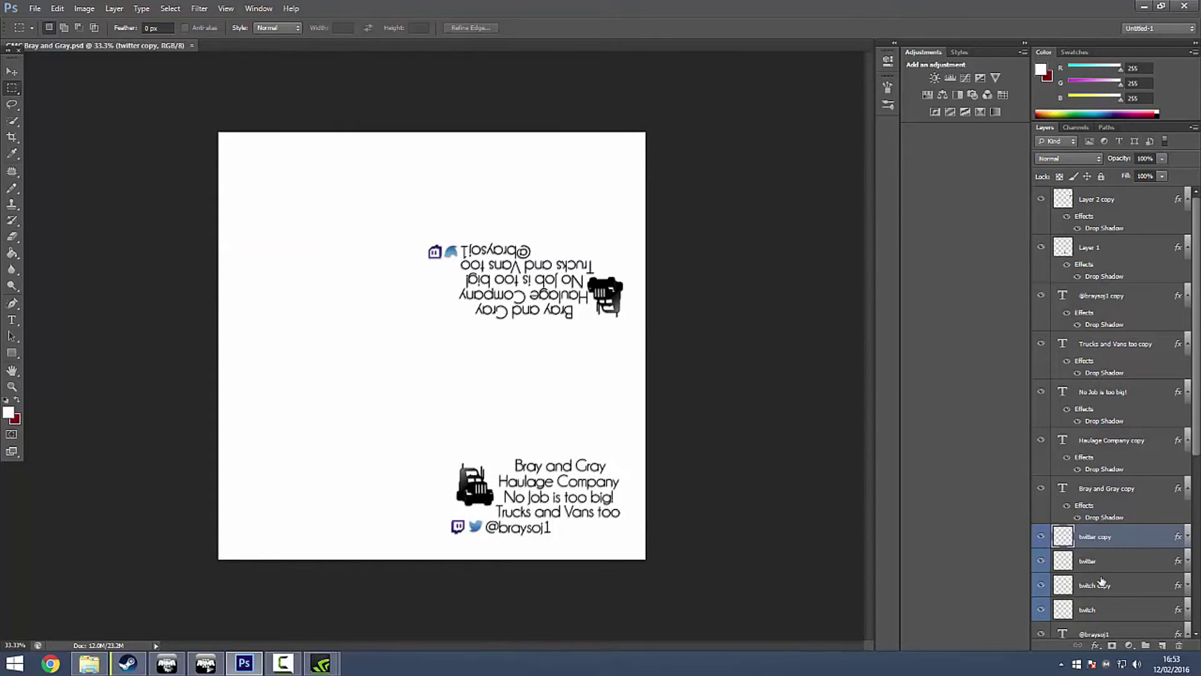
pyautogui.click(1119, 590)
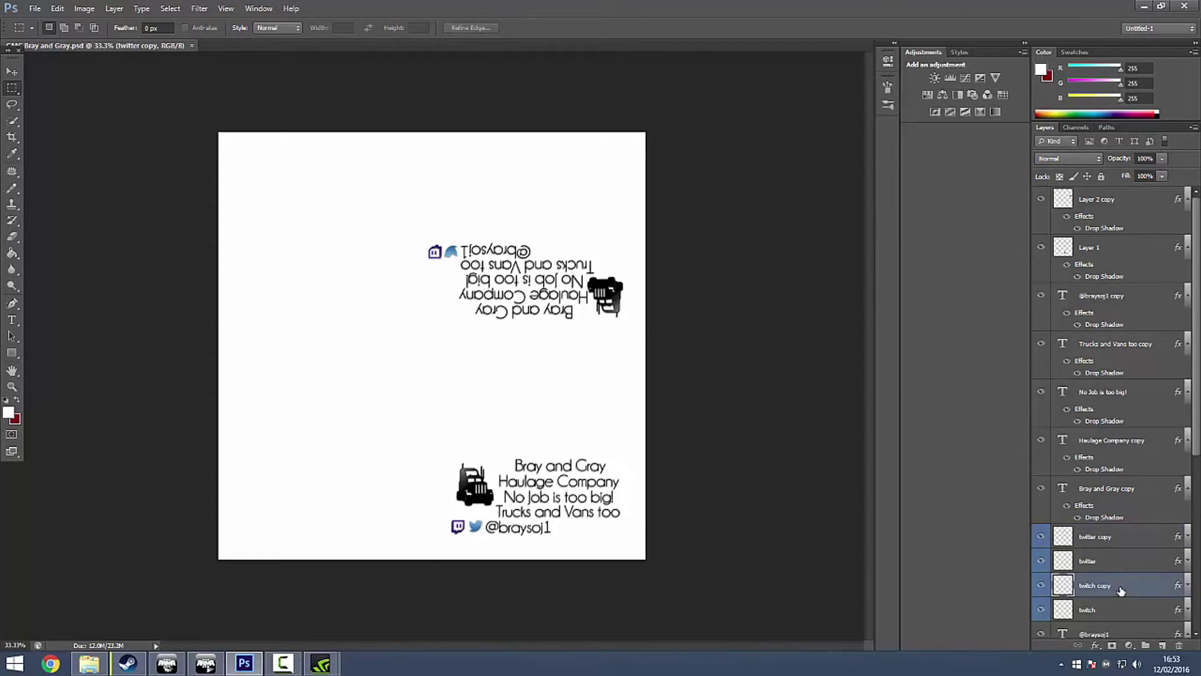
pyautogui.press('Delete')
pyautogui.keyDown('ctrl'); pyautogui.click(1113, 560); pyautogui.keyUp('ctrl')
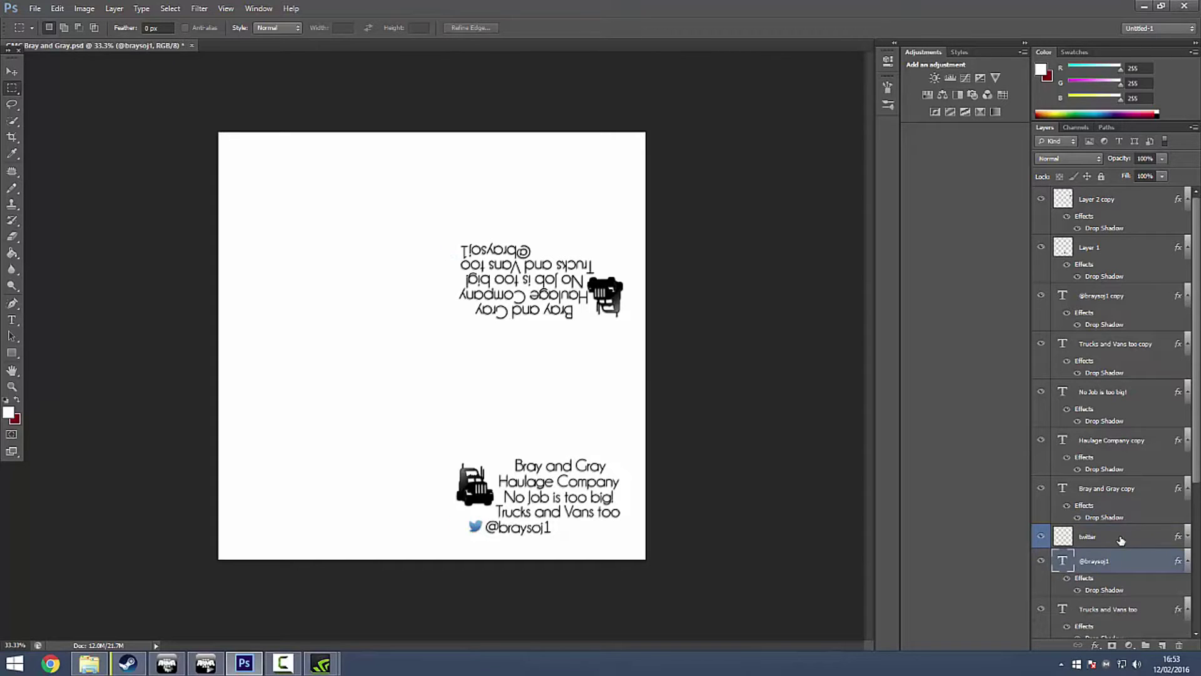
pyautogui.press('Delete')
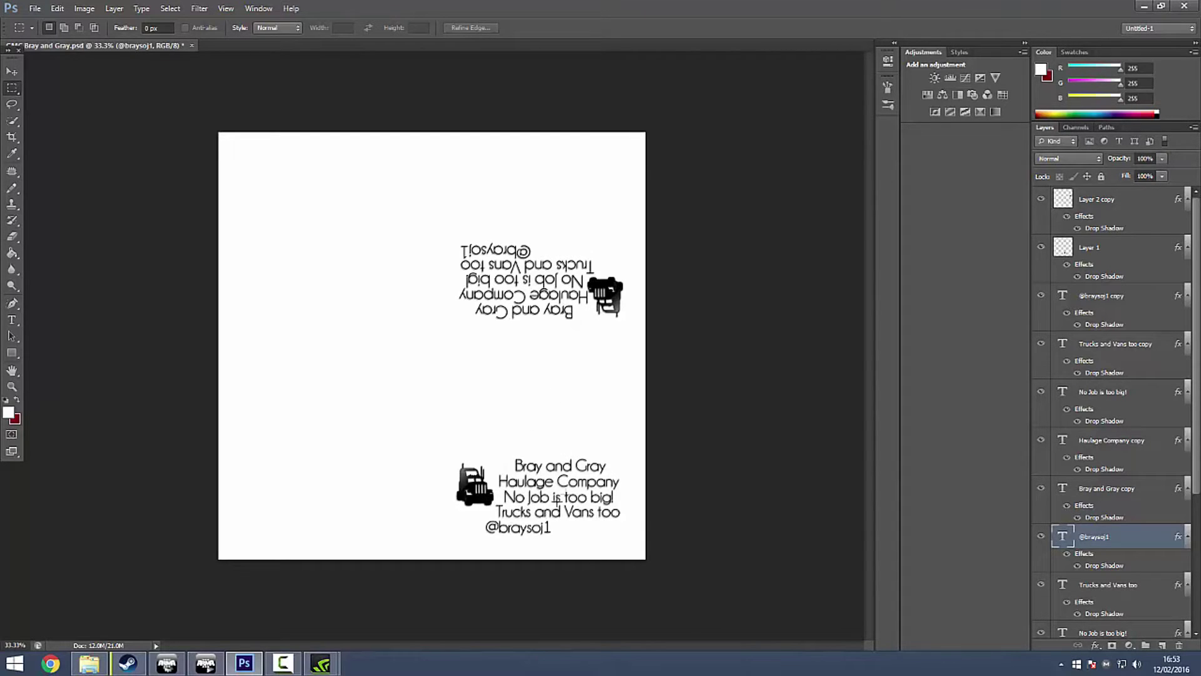
# Restore the accidentally deleted handle text and delete both truck logos, Layer 1 and Layer 2 copy.
pyautogui.press('Delete')
pyautogui.click(1125, 251)
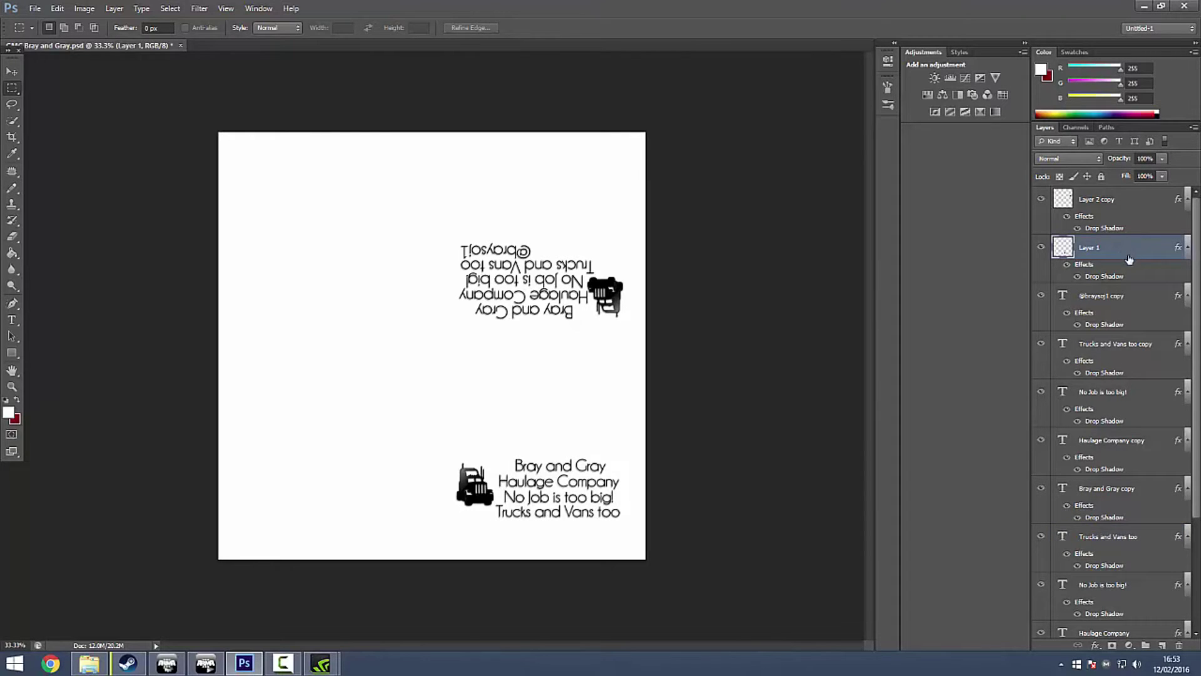
pyautogui.hotkey('ctrl', 'z')
pyautogui.click(1133, 258)
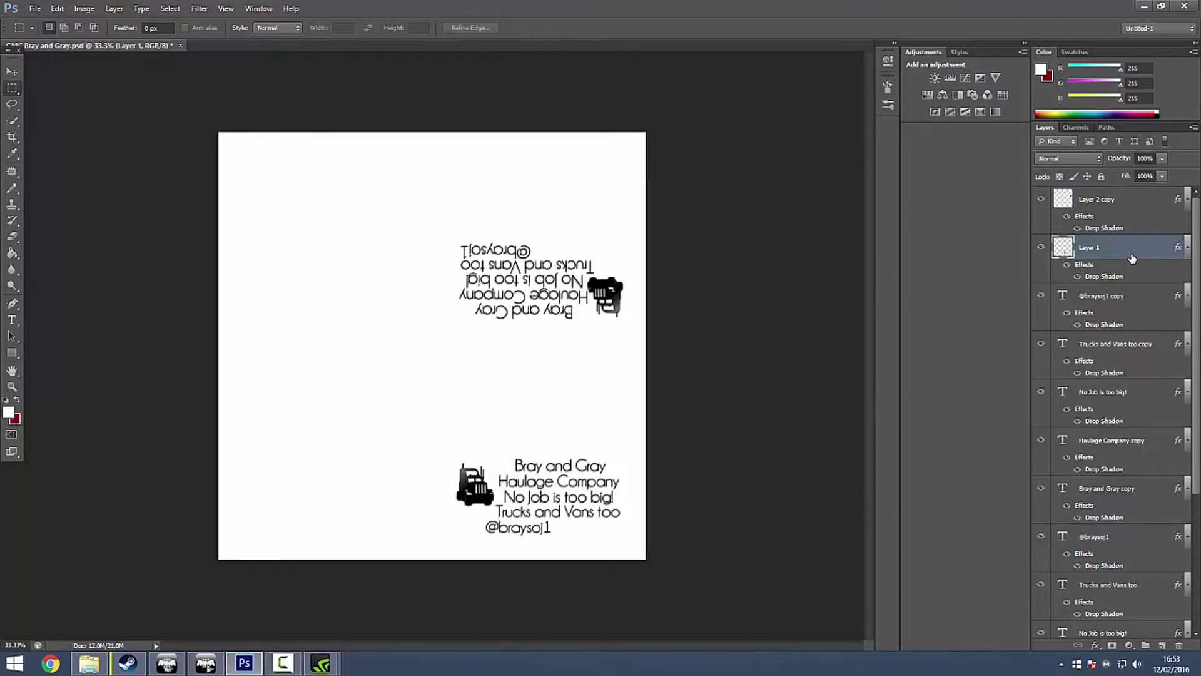
pyautogui.press('Delete')
pyautogui.click(1104, 199)
pyautogui.press('Delete')
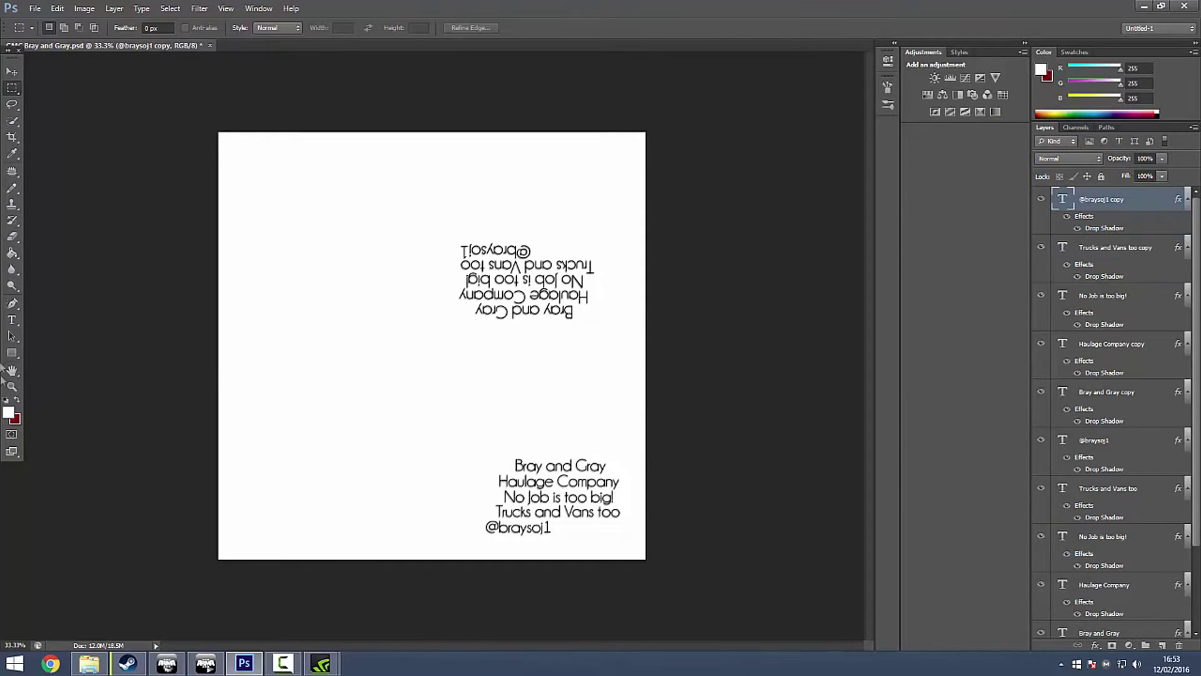
# Retype the 'Bray and Gray' line as 'Channel 5 News'.
pyautogui.click(11, 320)
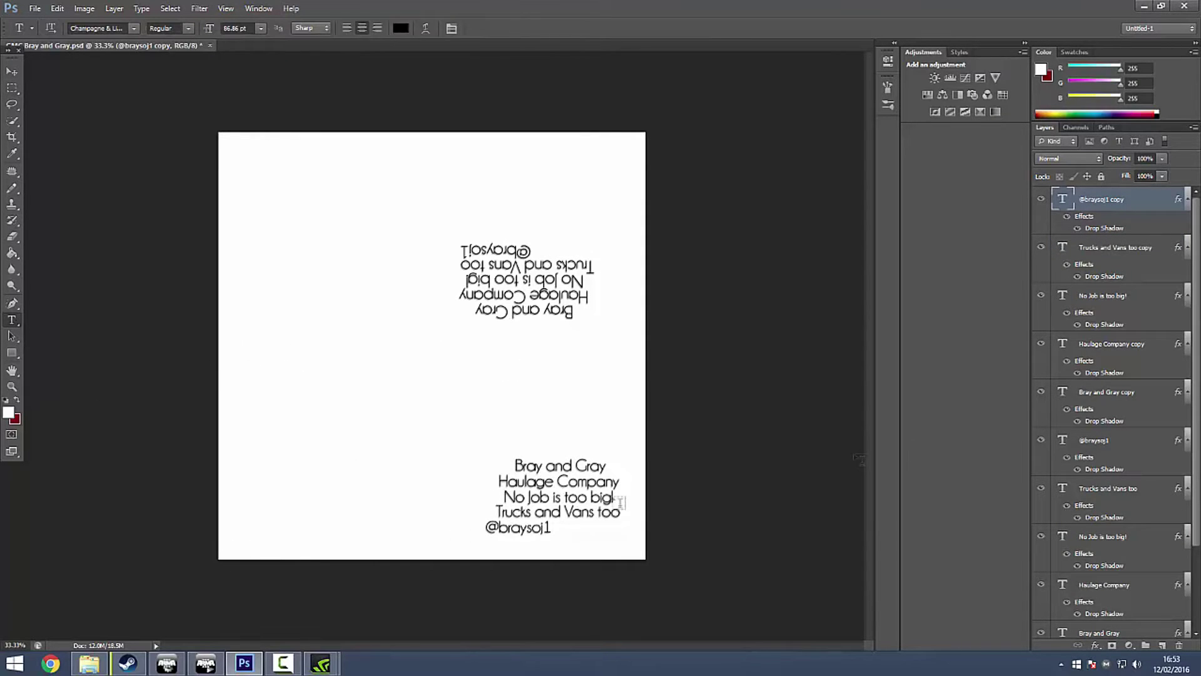
pyautogui.scroll(-3, 1099, 463)
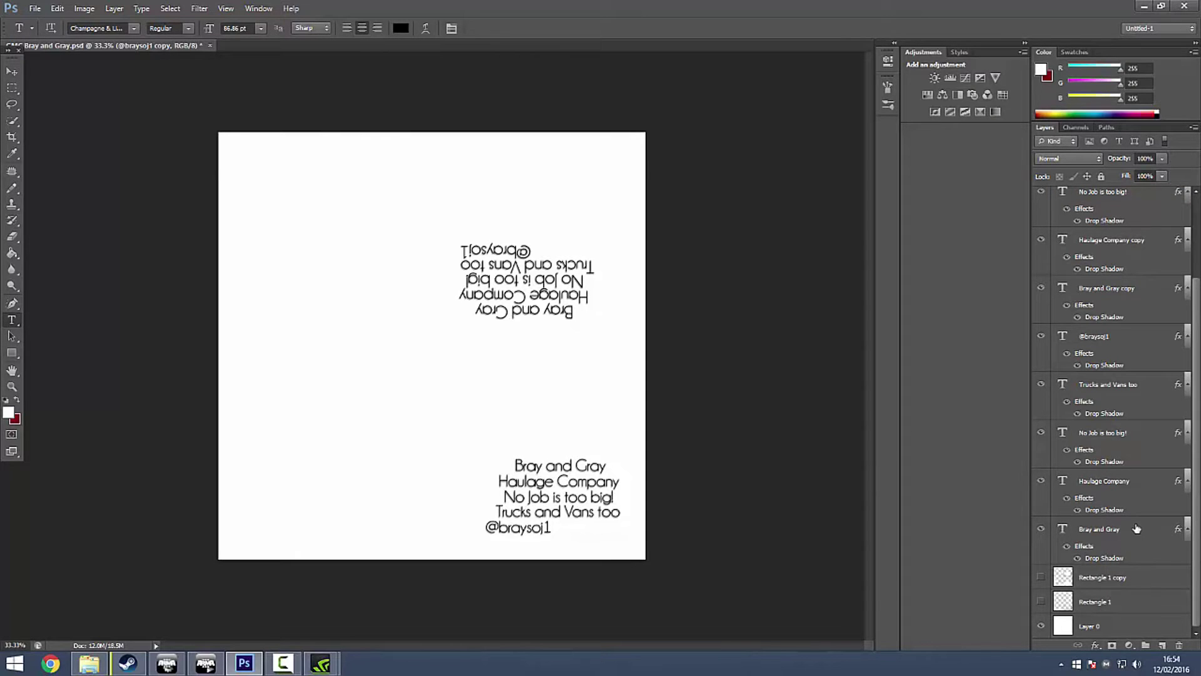
pyautogui.tripleClick(558, 463)
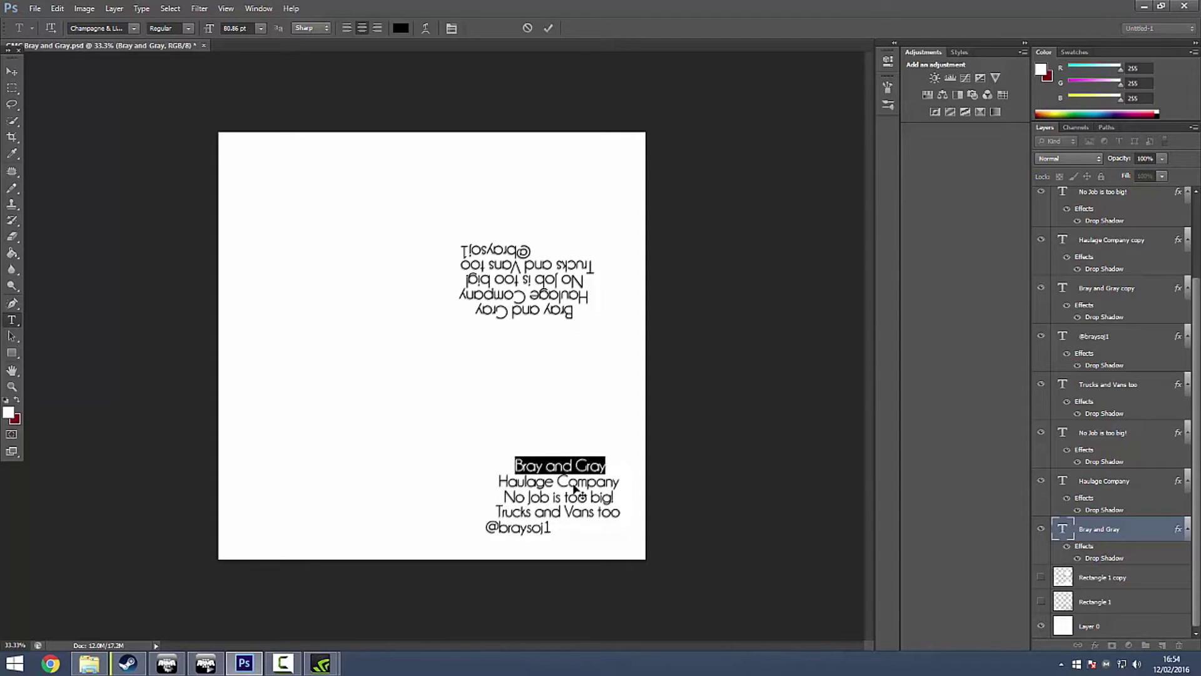
pyautogui.write('Channel 5 N')
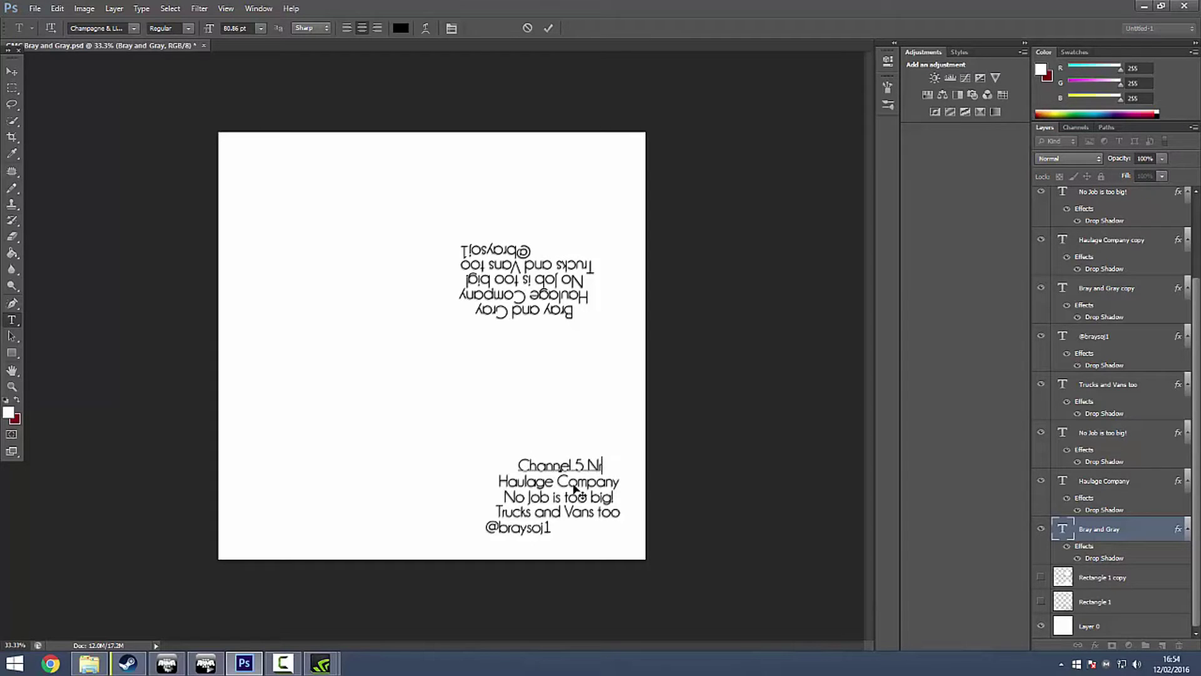
pyautogui.write('ewws')
pyautogui.press('BackSpace')
pyautogui.press('BackSpace')
pyautogui.write('s')
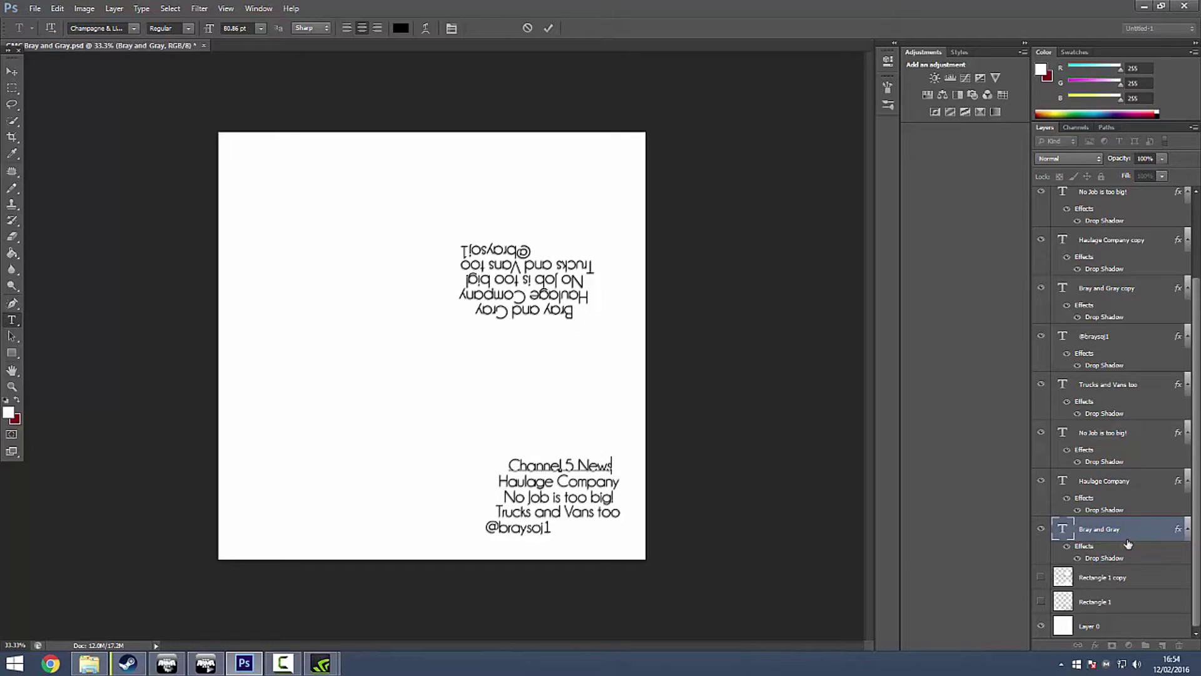
pyautogui.click(1041, 577)
pyautogui.click(1042, 576)
pyautogui.click(1041, 601)
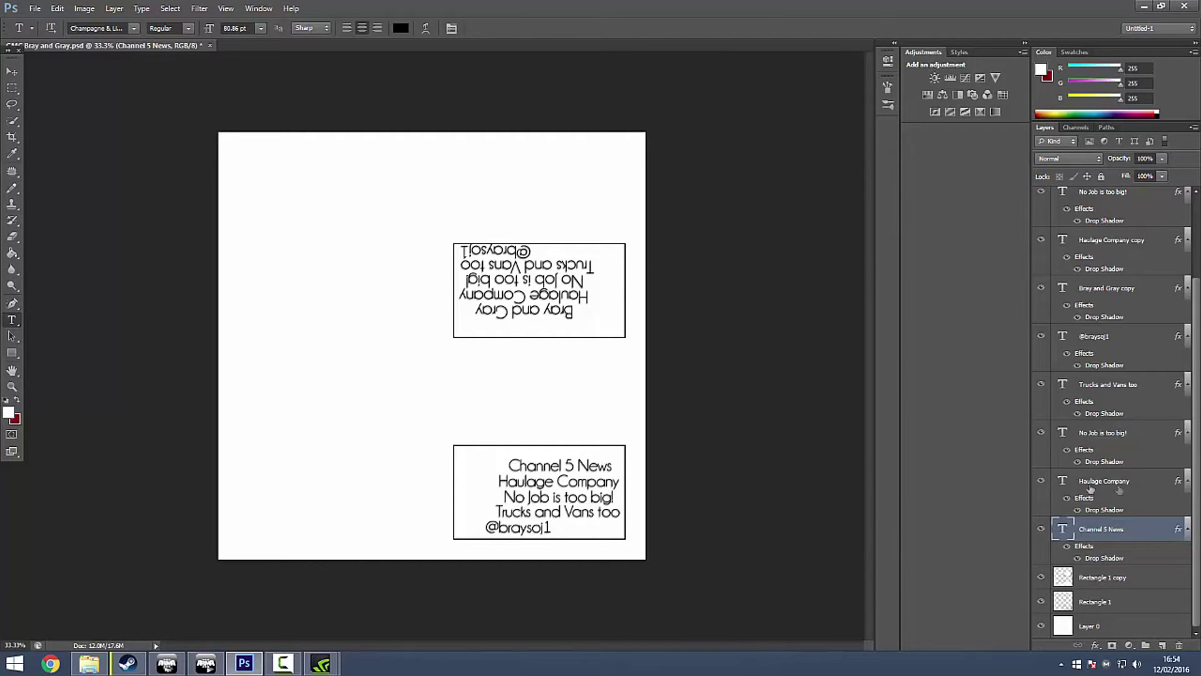
# Delete the Haulage Company, No Job is too big!, Trucks and Vans too, and handle text layers.
pyautogui.click(1148, 483)
pyautogui.press('Delete')
pyautogui.click(1125, 482)
pyautogui.press('Delete')
pyautogui.click(1128, 482)
pyautogui.press('Delete')
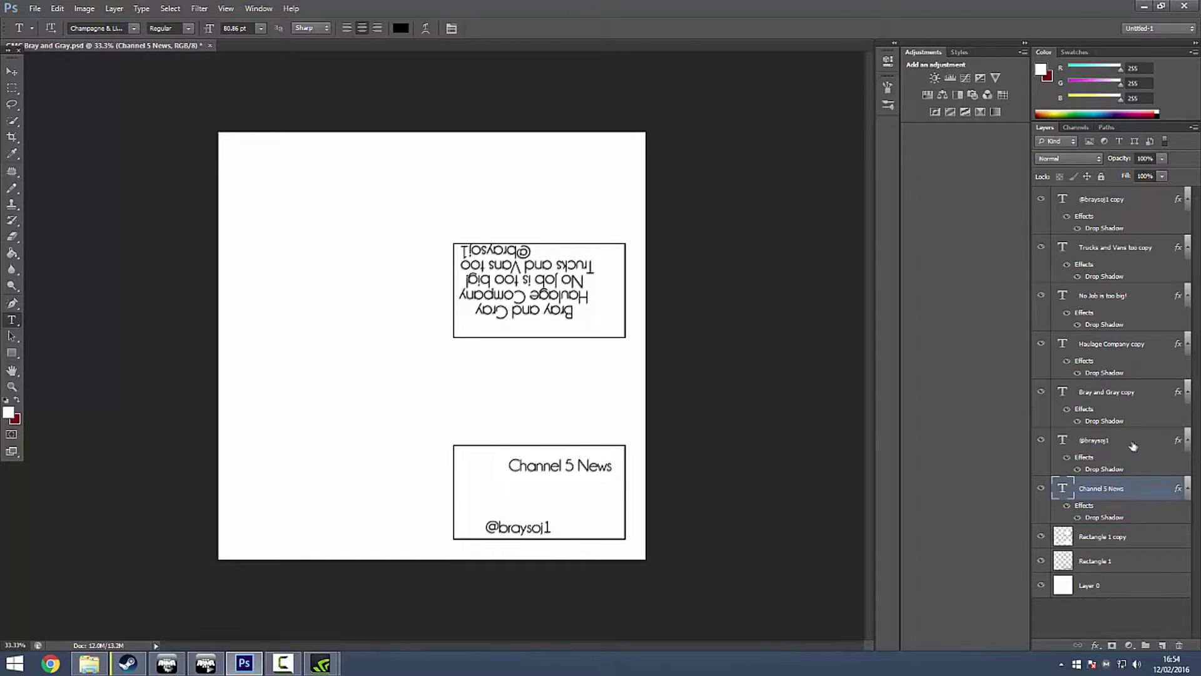
pyautogui.click(1131, 444)
pyautogui.press('Delete')
# Delete all the mirrored copy text layers, including the copied handle text.
pyautogui.click(1134, 399)
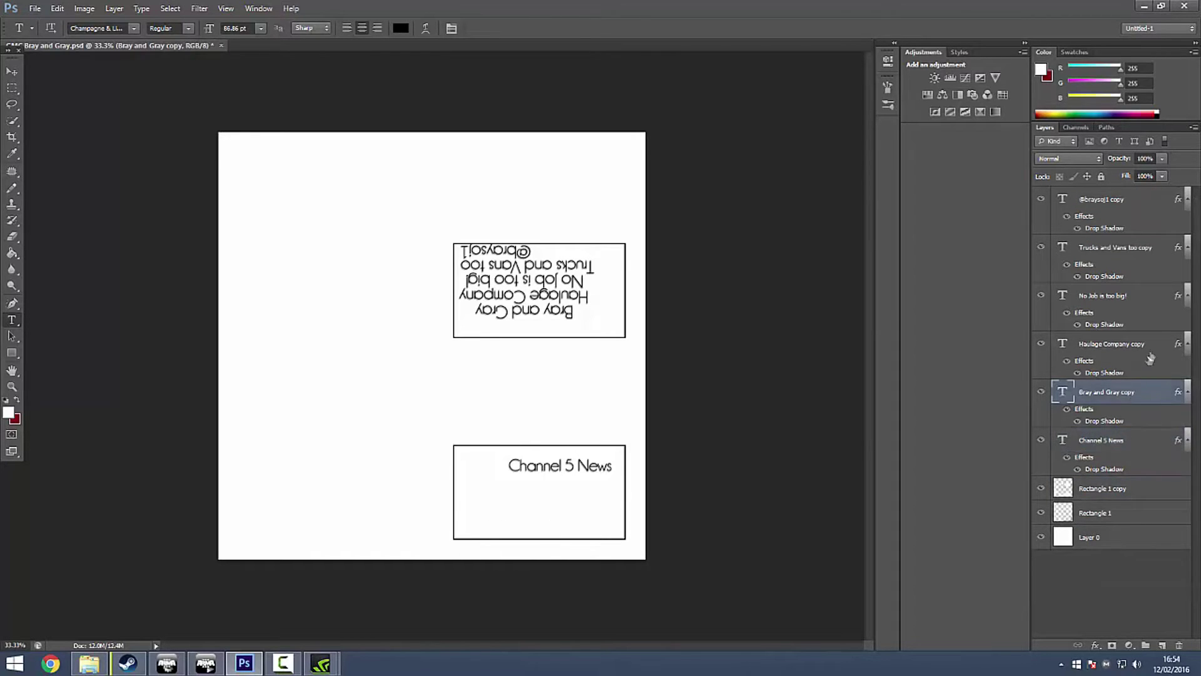
pyautogui.press('Delete')
pyautogui.click(1149, 346)
pyautogui.press('Delete')
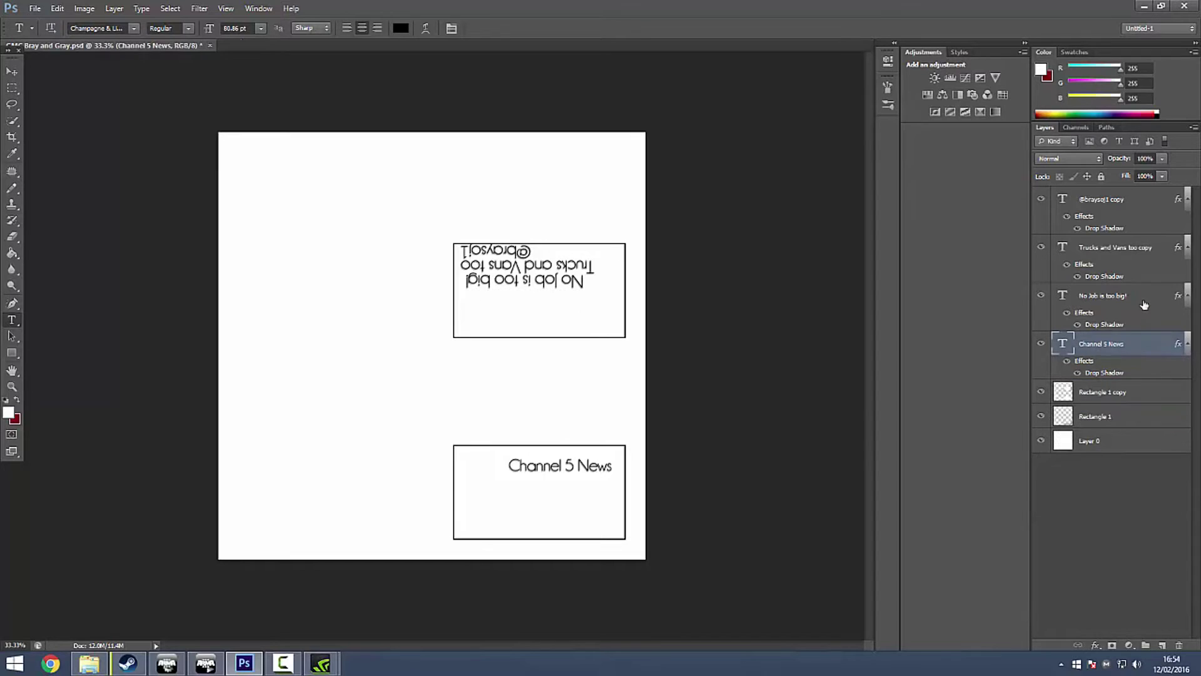
pyautogui.click(1149, 297)
pyautogui.press('Delete')
pyautogui.click(1150, 252)
pyautogui.press('Delete')
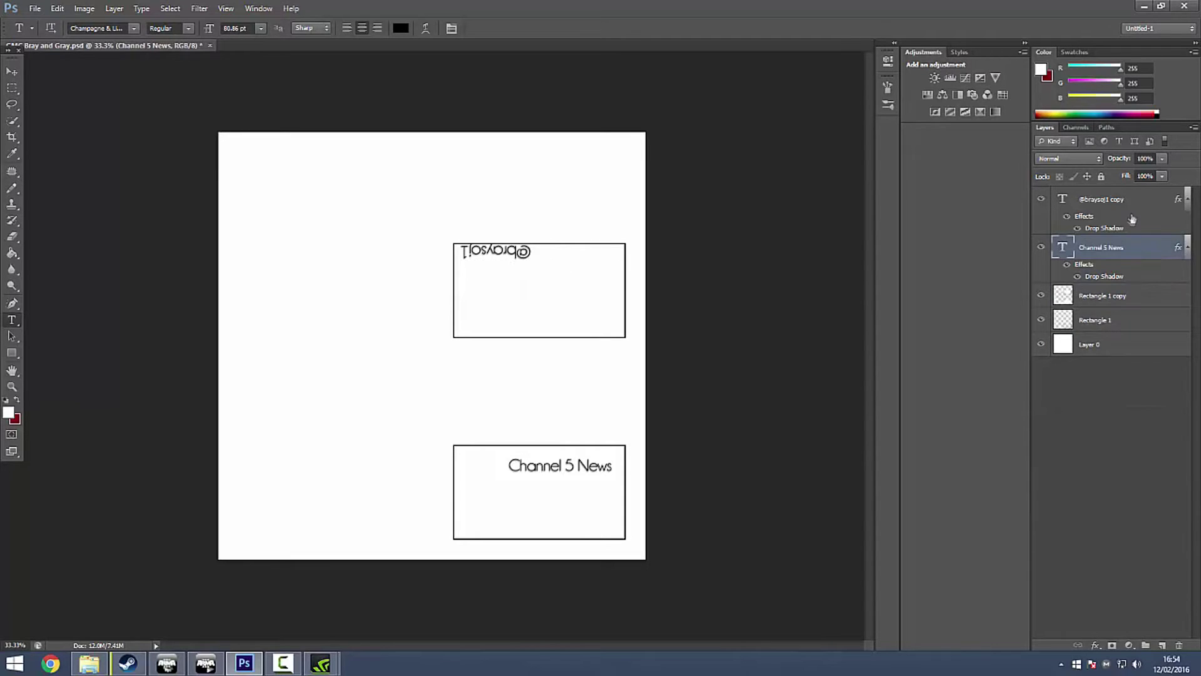
pyautogui.click(1137, 203)
pyautogui.press('Delete')
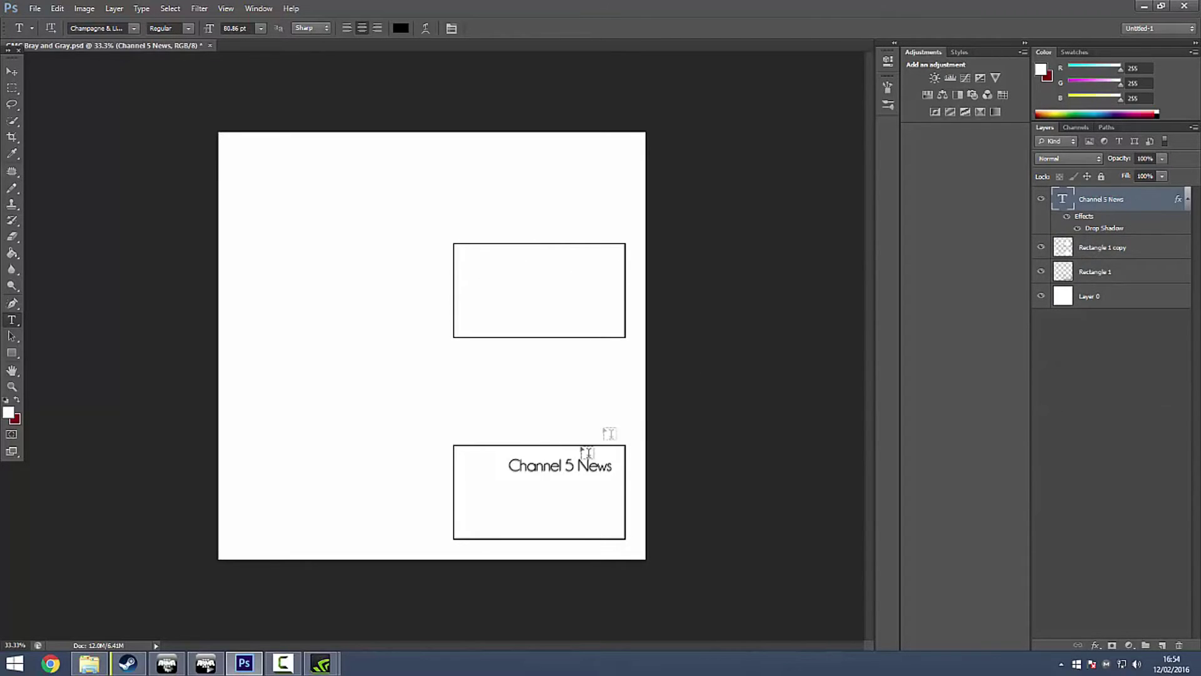
# Type 'Subscribe for more' and move it beneath 'Channel 5 News'.
pyautogui.click(504, 504)
pyautogui.write('Subsc')
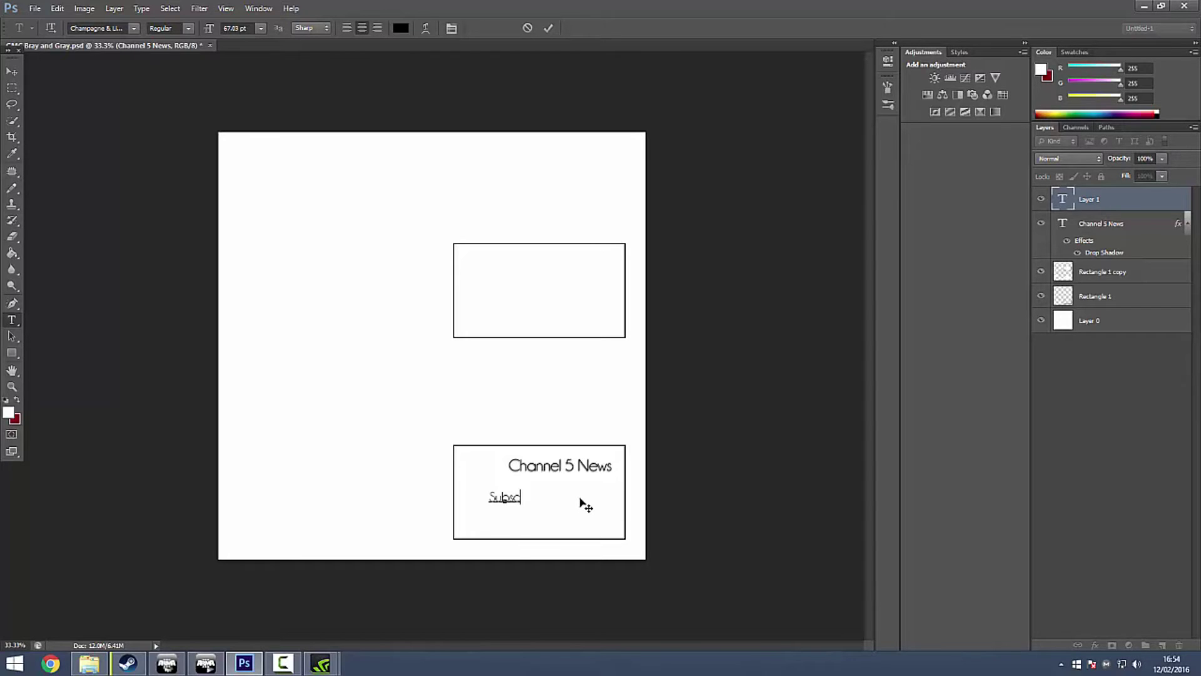
pyautogui.write('ribe for more awesome')
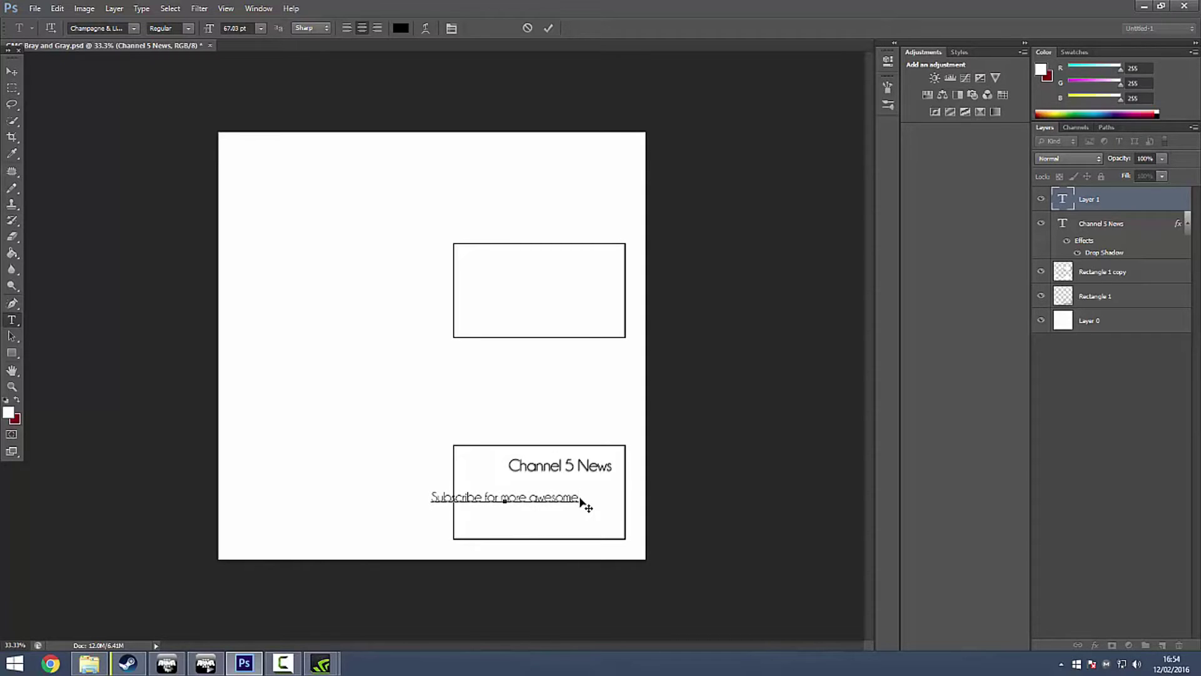
pyautogui.press('BackSpace')
pyautogui.press('BackSpace')
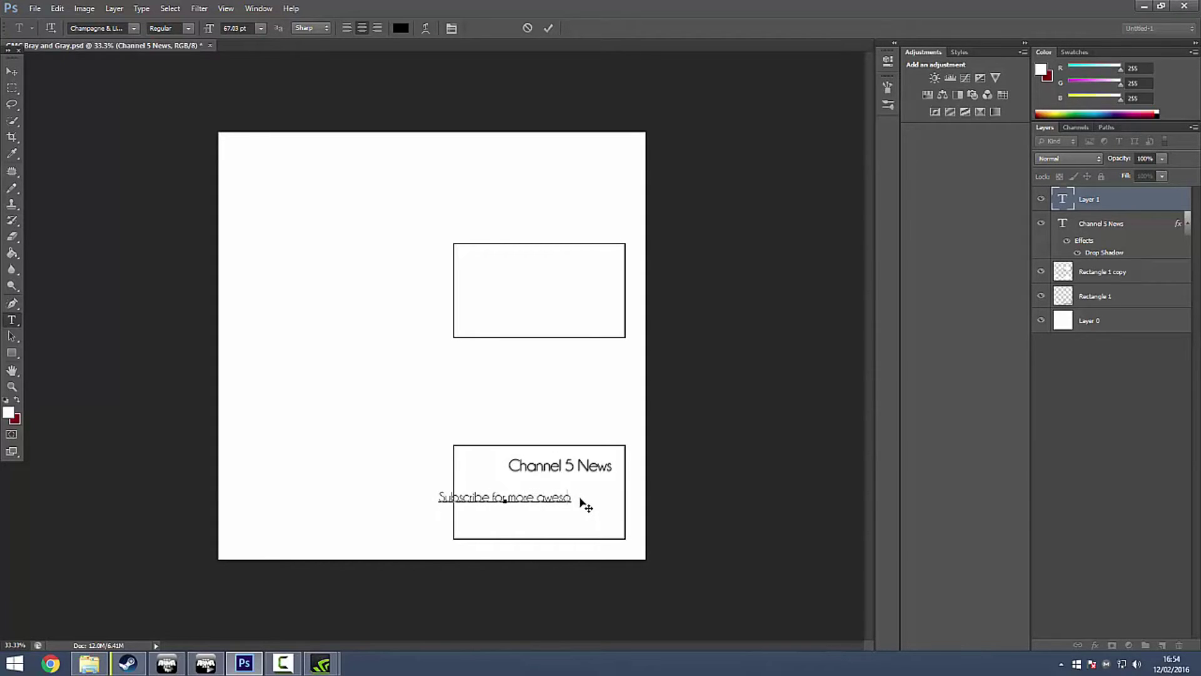
pyautogui.press('BackSpace')
pyautogui.press('BackSpace')
pyautogui.press('BackSpace')
pyautogui.press('BackSpace')
pyautogui.press('BackSpace')
pyautogui.press('BackSpace')
pyautogui.press('BackSpace')
pyautogui.press('BackSpace')
pyautogui.press('BackSpace')
pyautogui.write('ore')
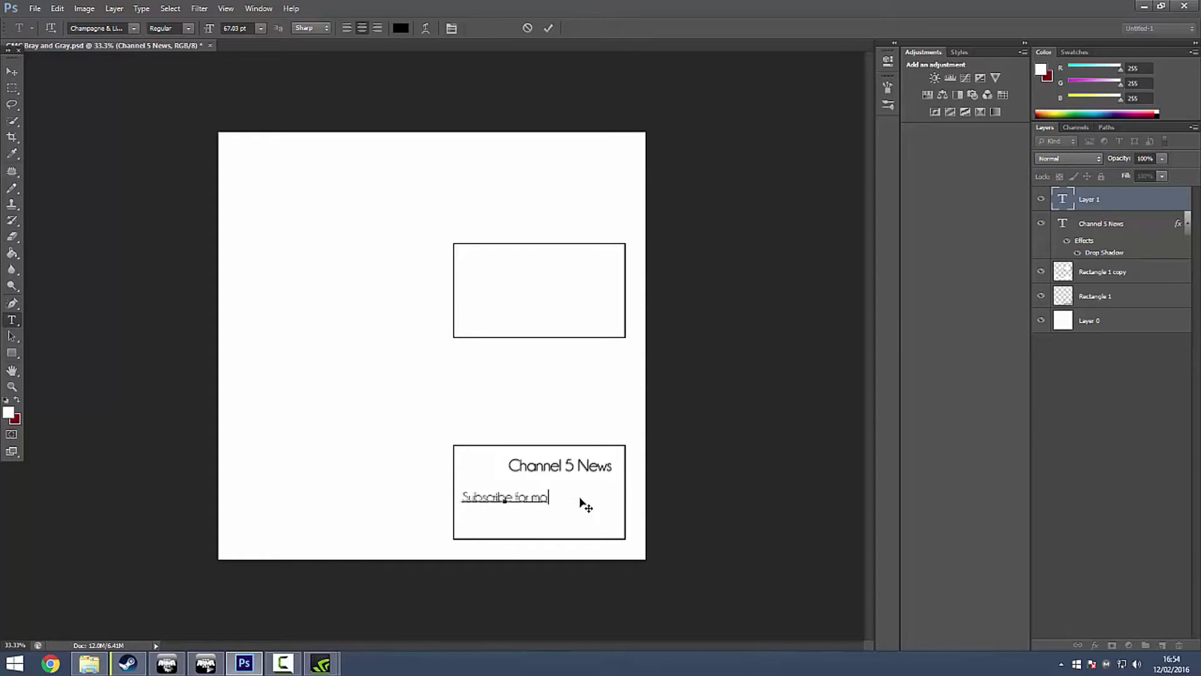
pyautogui.moveTo(518, 523); pyautogui.dragTo(574, 503)
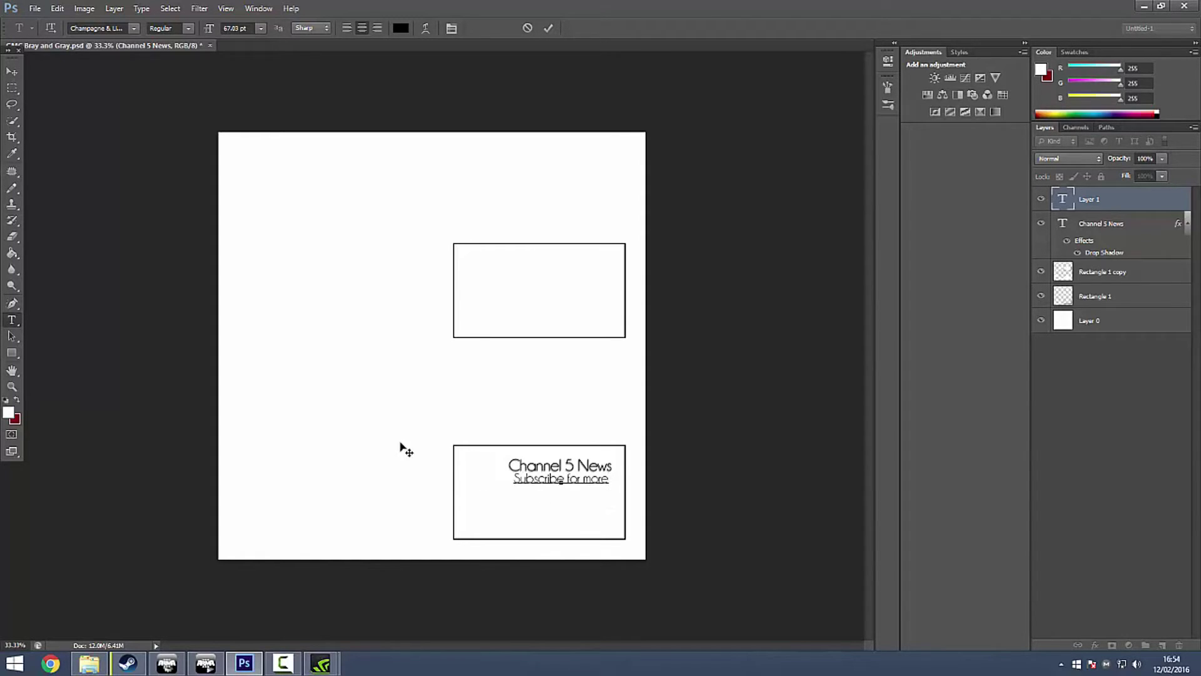
# Enlarge the 'Subscribe for more' line to about 80 pt.
pyautogui.tripleClick(560, 479)
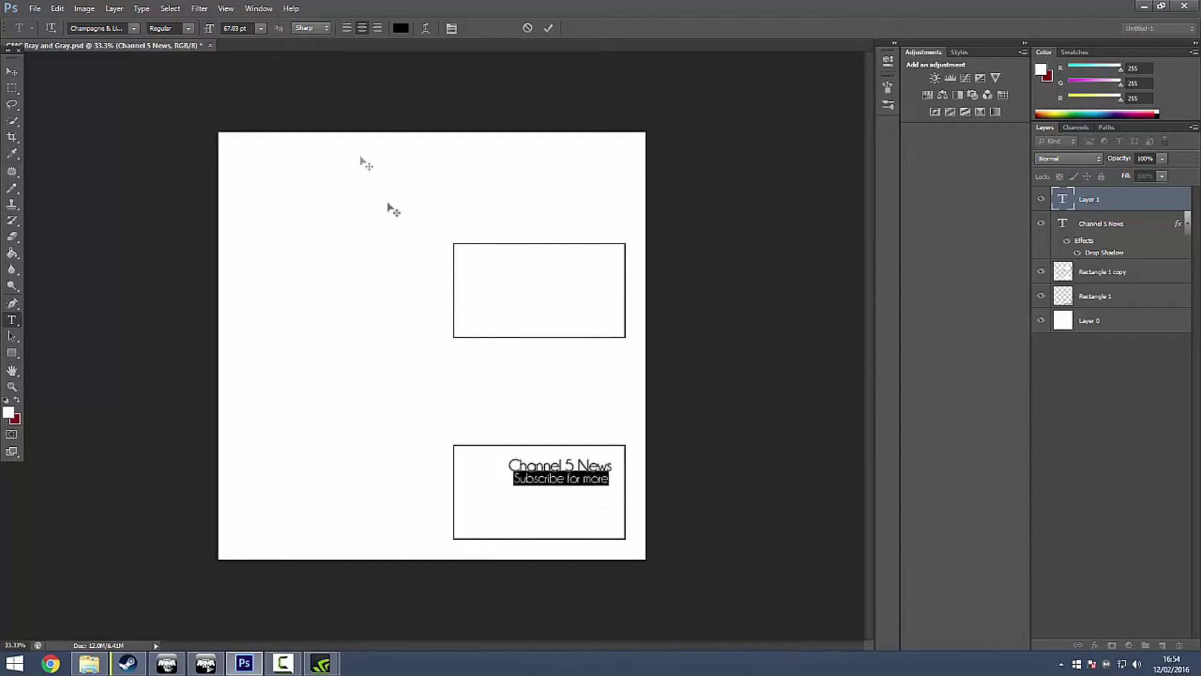
pyautogui.press('BackSpace')
pyautogui.write('8')
pyautogui.press('Return')
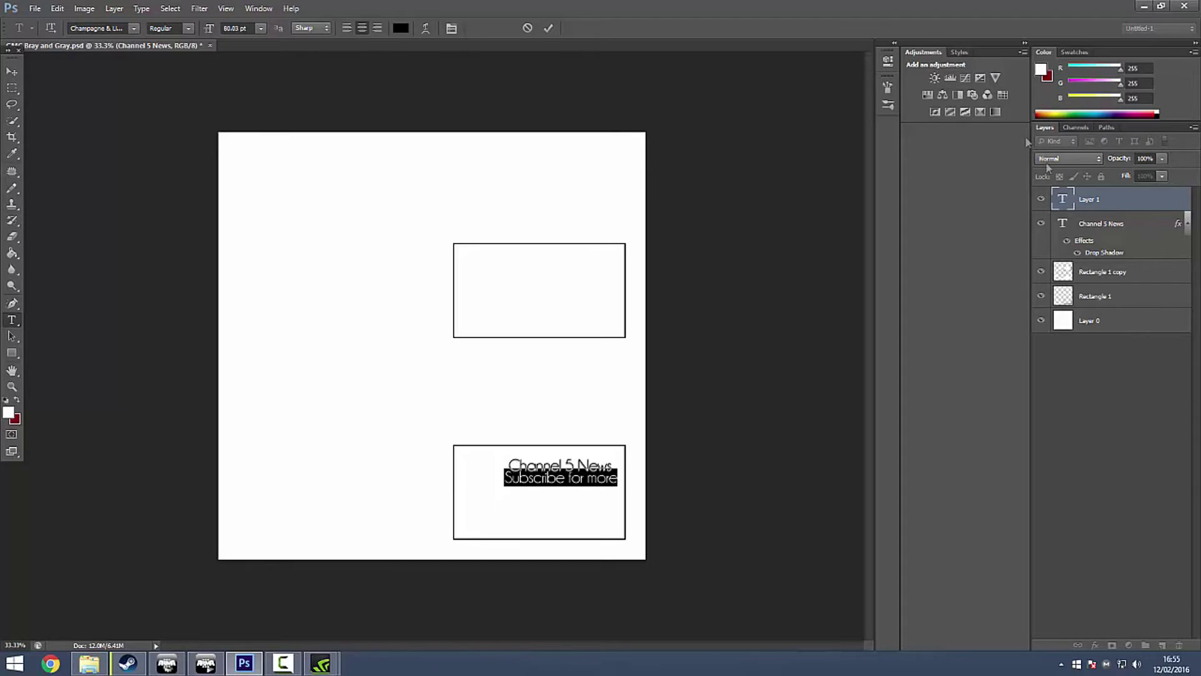
# Add a Drop Shadow layer style to 'Subscribe for more'.
pyautogui.doubleClick(1149, 208)
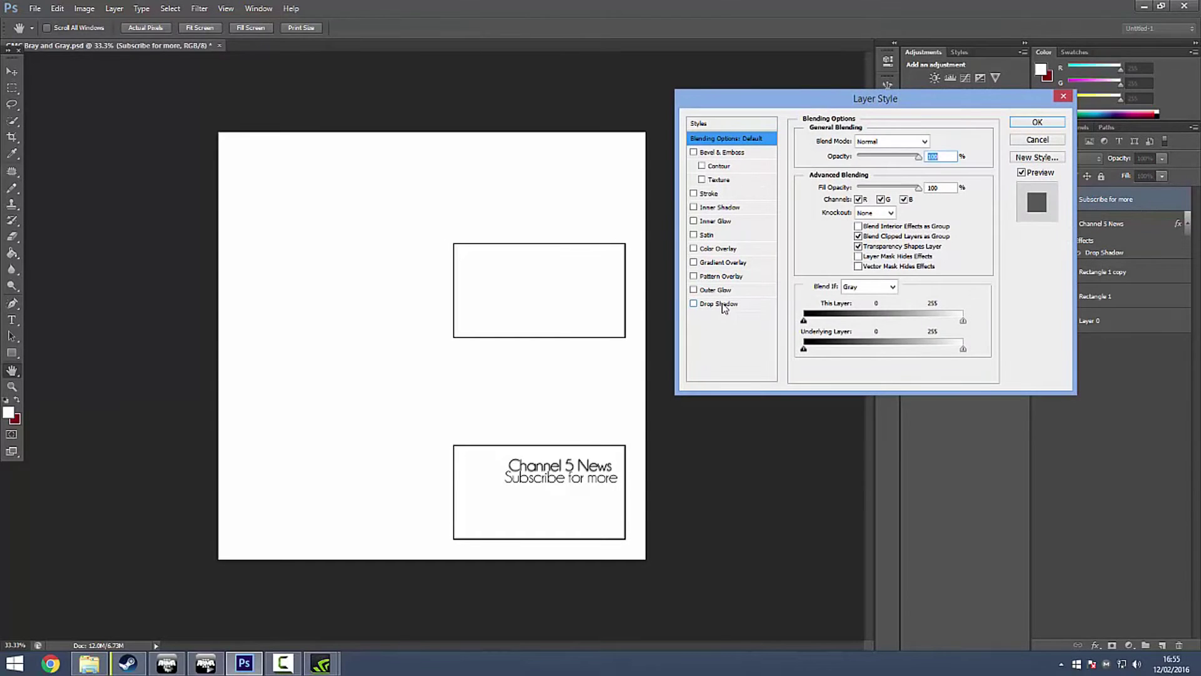
pyautogui.click(718, 303)
pyautogui.click(1037, 123)
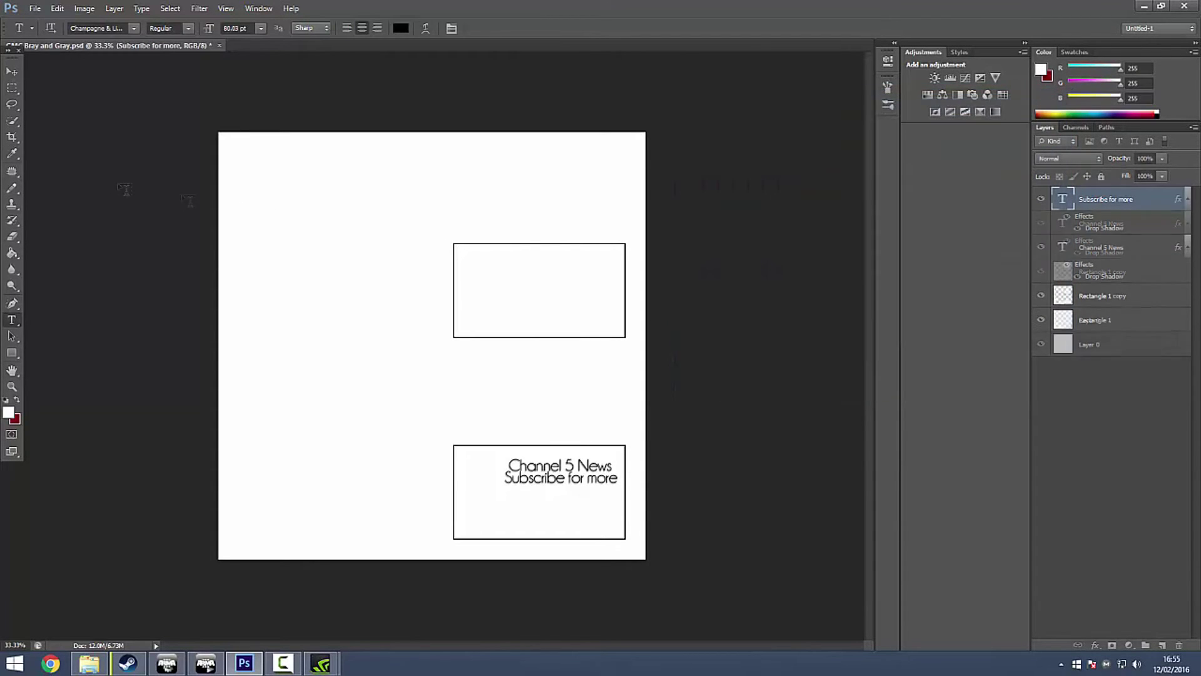
# Nudge 'Channel 5 News' and 'Subscribe for more' to centre them in the lower box.
pyautogui.press('v')
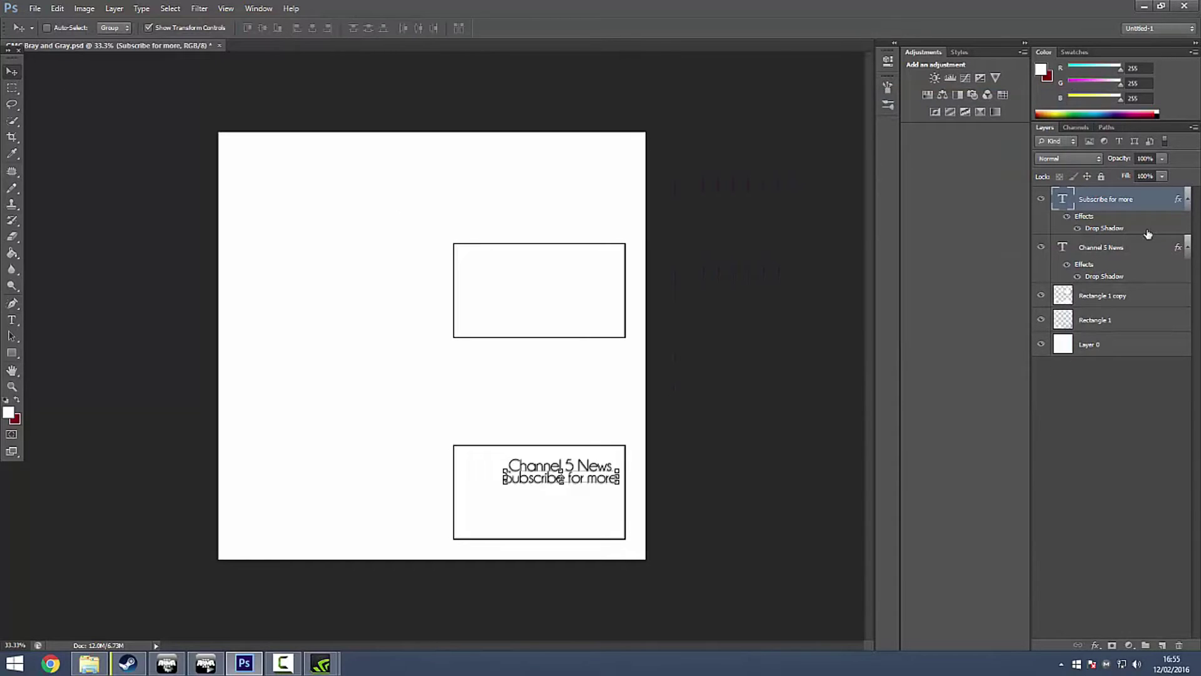
pyautogui.click(1132, 247)
pyautogui.hotkey('shift', 'Left')
pyautogui.hotkey('shift', 'Left')
pyautogui.hotkey('shift', 'Left')
pyautogui.hotkey('shift', 'Left')
pyautogui.hotkey('shift', 'Left')
pyautogui.hotkey('shift', 'Left')
pyautogui.hotkey('shift', 'Left')
pyautogui.hotkey('shift', 'Left')
pyautogui.hotkey('shift', 'Left')
pyautogui.hotkey('shift', 'Left')
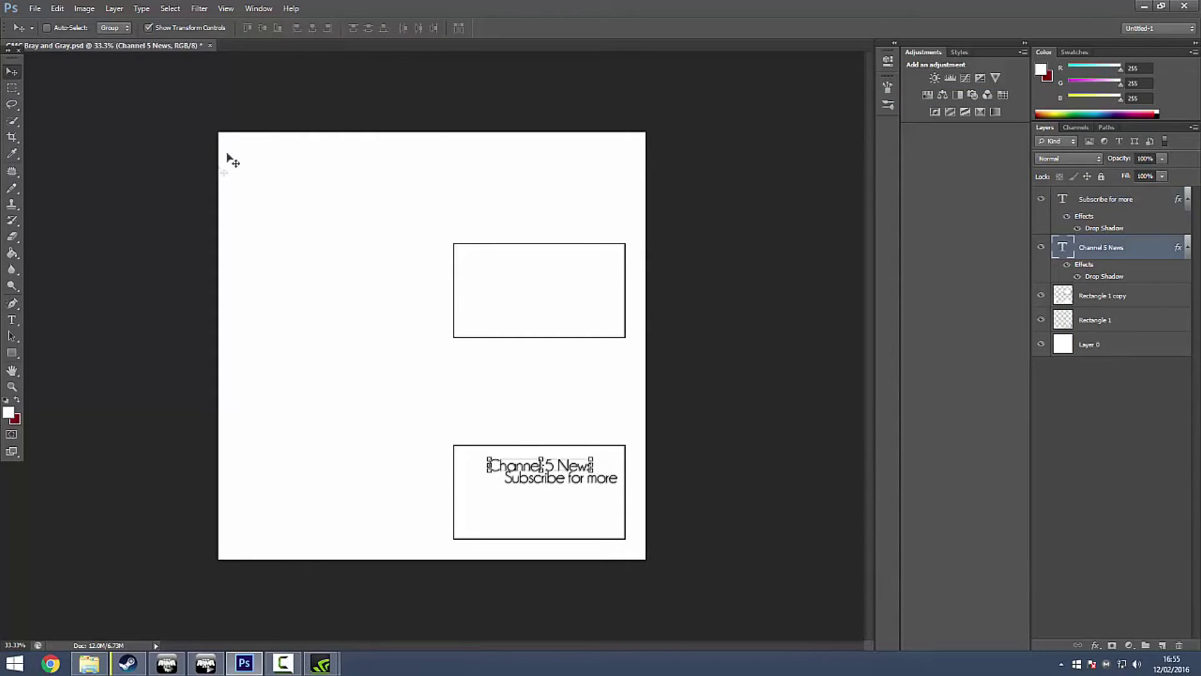
pyautogui.click(1160, 204)
pyautogui.hotkey('shift', 'Left')
pyautogui.hotkey('shift', 'Left')
pyautogui.hotkey('shift', 'Left')
pyautogui.hotkey('shift', 'Left')
pyautogui.hotkey('shift', 'Left')
pyautogui.hotkey('shift', 'Left')
pyautogui.hotkey('shift', 'Left')
pyautogui.hotkey('shift', 'Left')
pyautogui.hotkey('shift', 'Left')
pyautogui.hotkey('shift', 'Left')
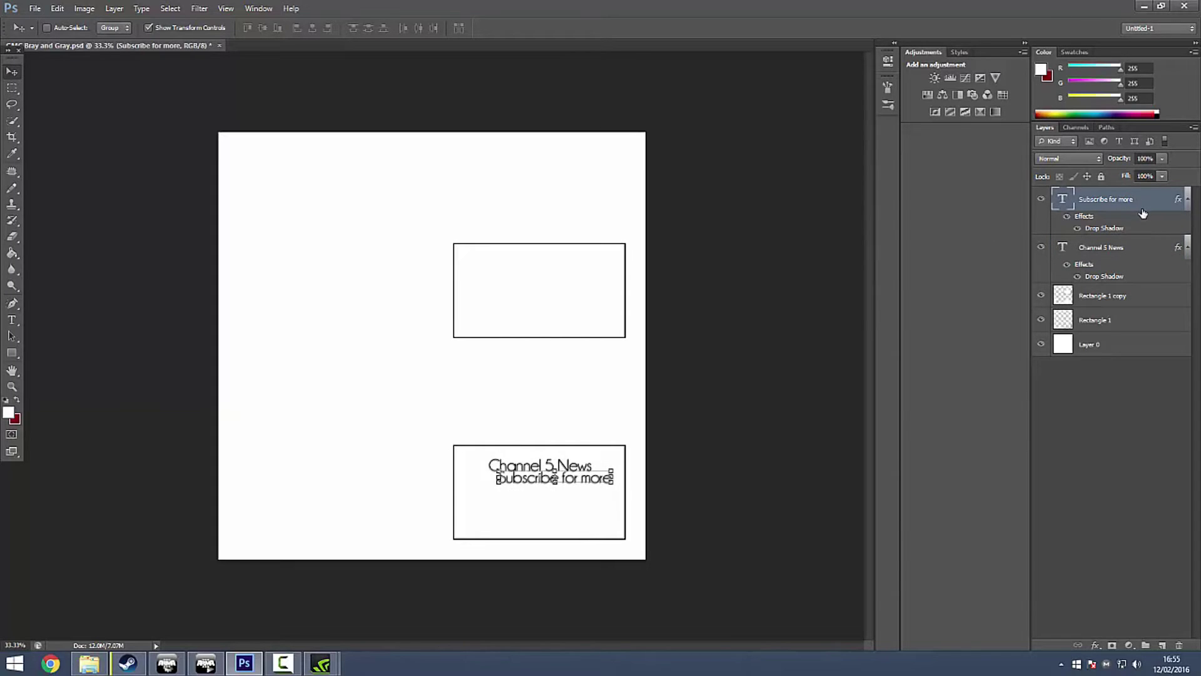
pyautogui.hotkey('shift', 'Left')
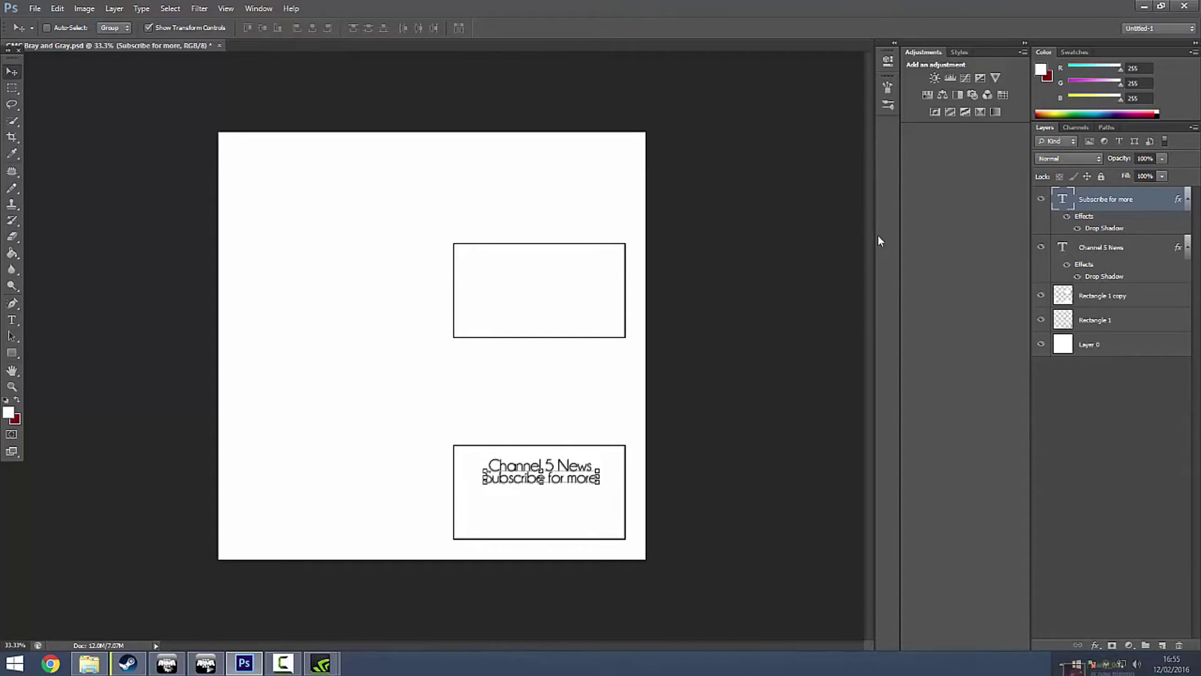
pyautogui.hotkey('shift', 'Down')
pyautogui.hotkey('shift', 'Down')
pyautogui.hotkey('shift', 'Down')
pyautogui.hotkey('shift', 'Down')
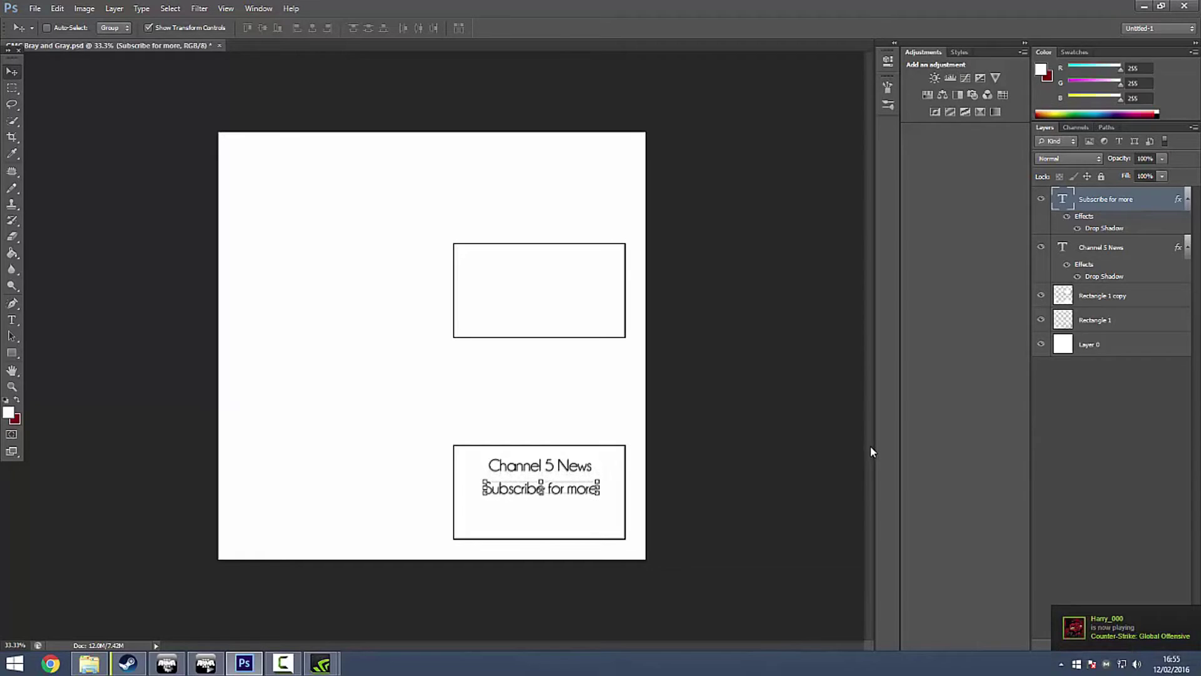
# Nudge the 'Subscribe for more' text up slightly and duplicate its layer.
pyautogui.hotkey('shift', 'Up')
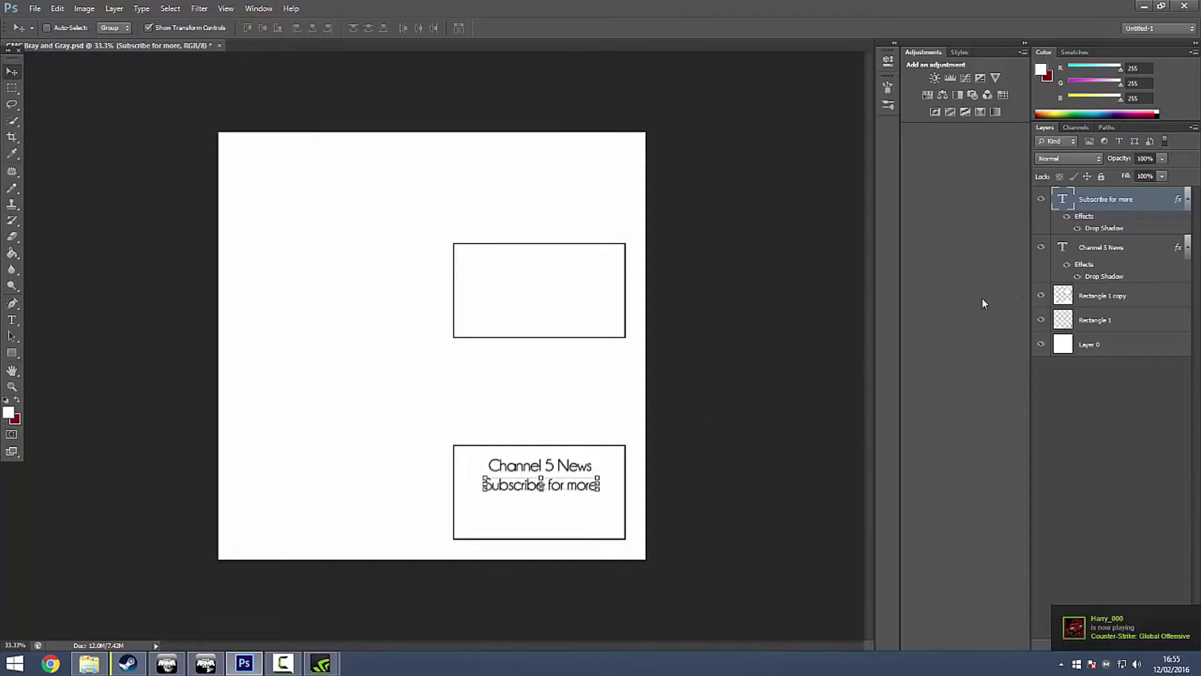
pyautogui.rightClick(1147, 209)
pyautogui.click(1094, 217)
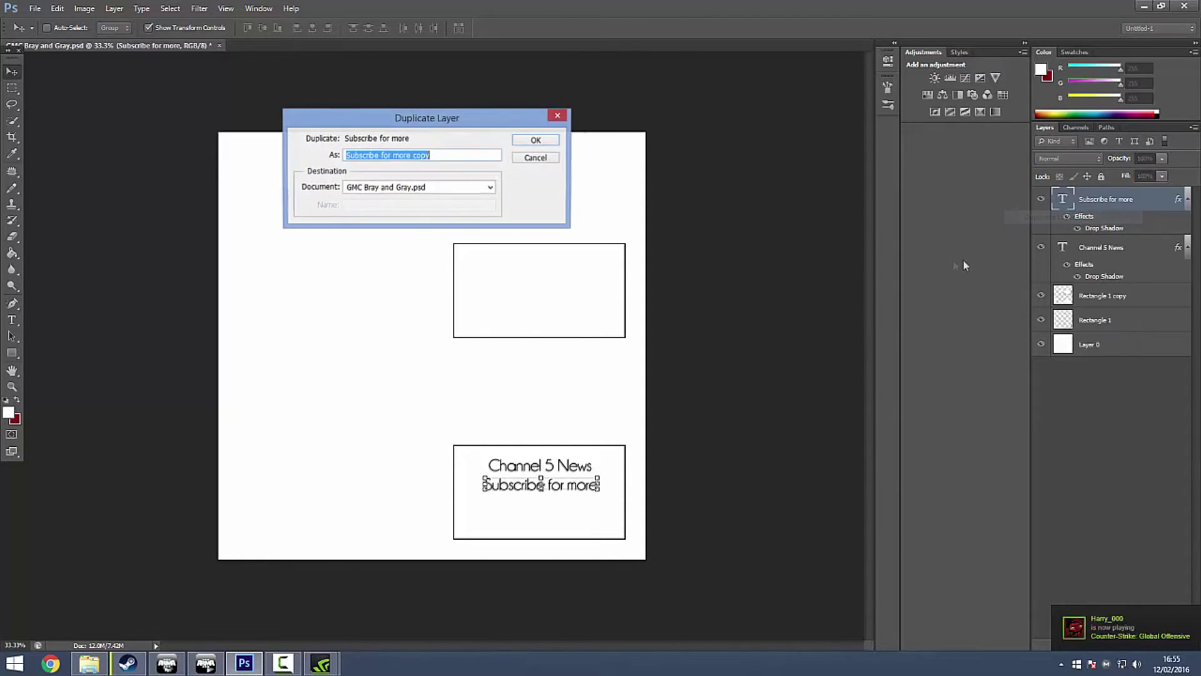
pyautogui.press('Return')
# Move the copy upward until it sits inside the upper rectangle, near its bottom edge.
pyautogui.hotkey('shift', 'Up')
pyautogui.hotkey('shift', 'Up')
pyautogui.hotkey('shift', 'Up')
pyautogui.hotkey('shift', 'Up')
pyautogui.hotkey('shift', 'Up')
pyautogui.hotkey('shift', 'Up')
pyautogui.hotkey('shift', 'Up')
pyautogui.hotkey('shift', 'Up')
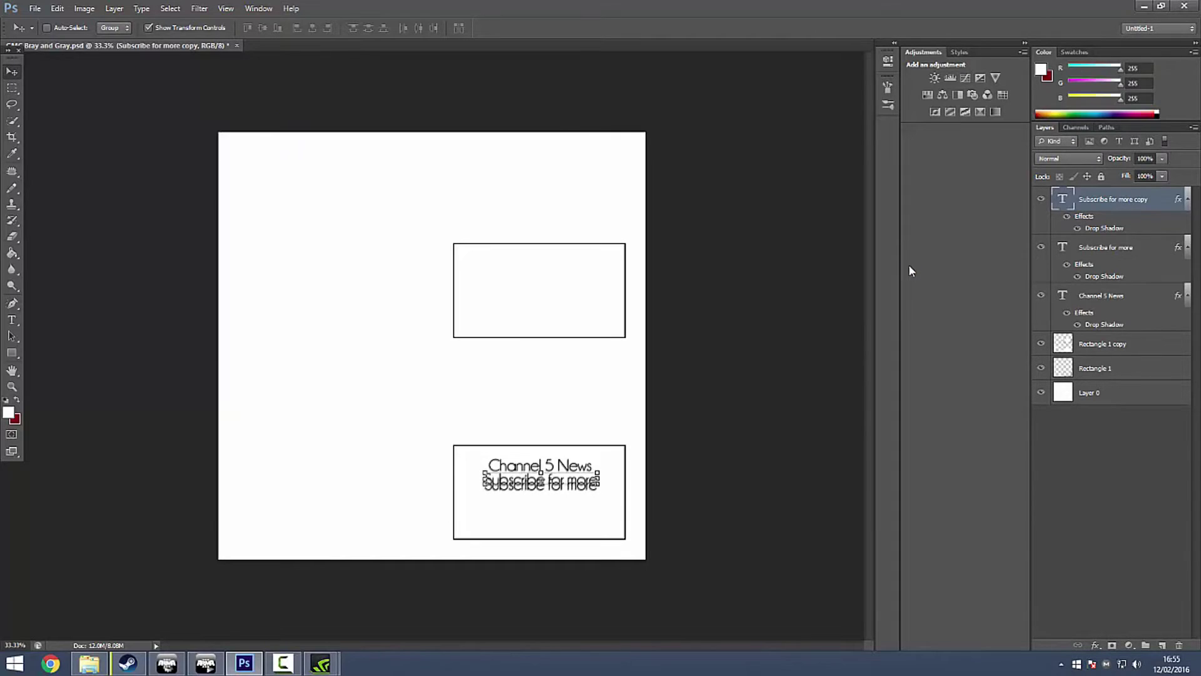
pyautogui.hotkey('shift', 'Up')
pyautogui.hotkey('shift', 'Up')
pyautogui.hotkey('shift', 'Up')
pyautogui.hotkey('shift', 'Up')
pyautogui.hotkey('shift', 'Up')
pyautogui.hotkey('shift', 'Up')
pyautogui.hotkey('shift', 'Up')
pyautogui.hotkey('shift', 'Up')
pyautogui.hotkey('shift', 'Up')
pyautogui.hotkey('shift', 'Up')
pyautogui.hotkey('shift', 'Up')
pyautogui.hotkey('shift', 'Up')
pyautogui.hotkey('shift', 'Up')
pyautogui.hotkey('shift', 'Up')
pyautogui.hotkey('shift', 'Up')
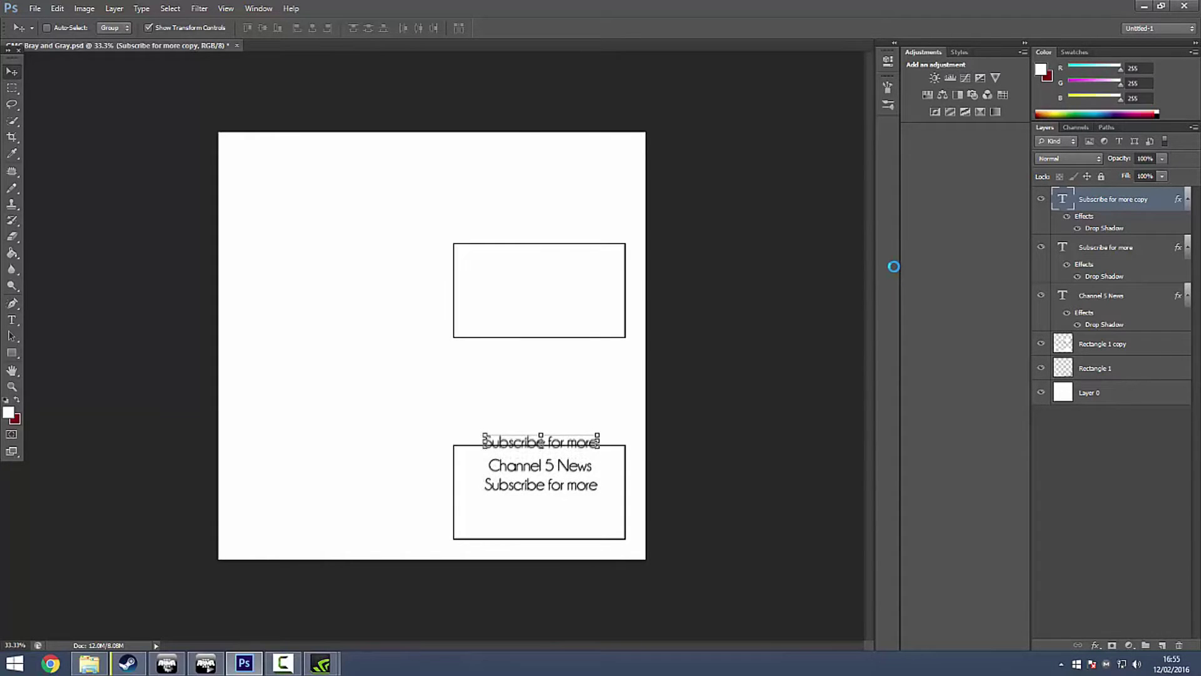
pyautogui.hotkey('shift', 'Up')
pyautogui.hotkey('shift', 'Up')
pyautogui.hotkey('shift', 'Up')
pyautogui.hotkey('shift', 'Up')
pyautogui.hotkey('shift', 'Up')
pyautogui.hotkey('shift', 'Up')
pyautogui.hotkey('shift', 'Up')
pyautogui.hotkey('shift', 'Up')
pyautogui.hotkey('shift', 'Up')
pyautogui.hotkey('shift', 'Up')
pyautogui.hotkey('shift', 'Up')
pyautogui.hotkey('shift', 'Up')
pyautogui.hotkey('shift', 'Up')
pyautogui.hotkey('shift', 'Up')
pyautogui.hotkey('shift', 'Up')
pyautogui.hotkey('shift', 'Up')
pyautogui.hotkey('shift', 'Up')
pyautogui.hotkey('shift', 'Up')
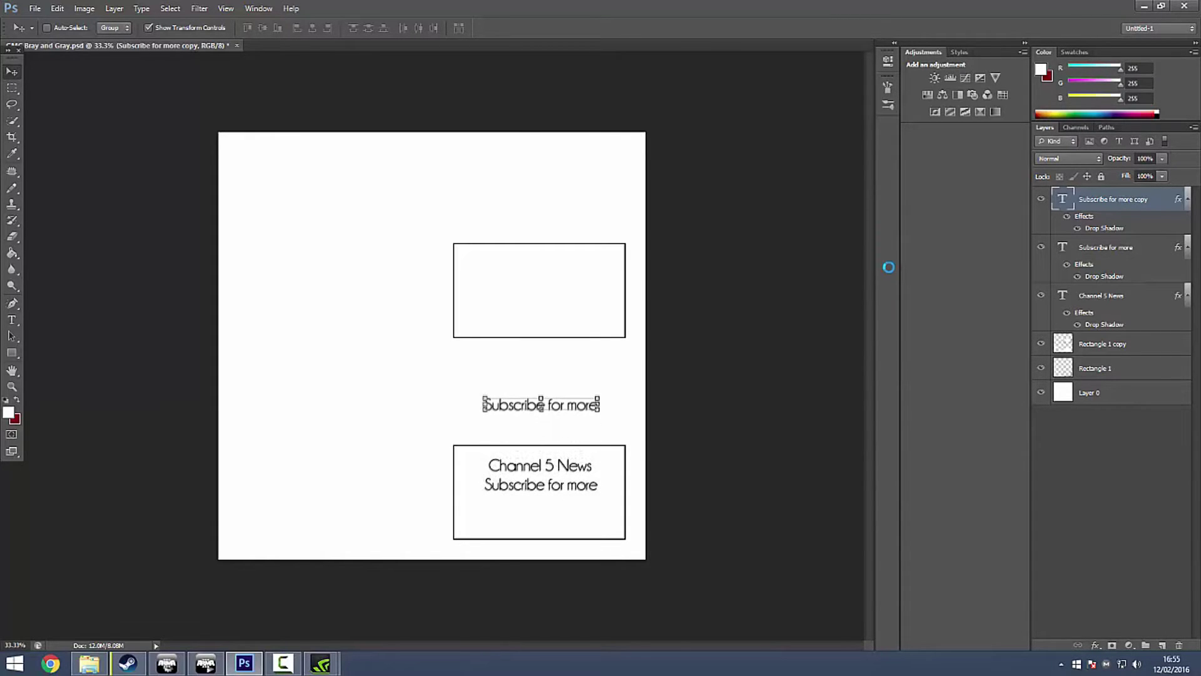
pyautogui.hotkey('shift', 'Up')
pyautogui.hotkey('shift', 'Up')
pyautogui.hotkey('shift', 'Up')
pyautogui.hotkey('shift', 'Up')
pyautogui.hotkey('shift', 'Up')
pyautogui.hotkey('shift', 'Up')
pyautogui.hotkey('shift', 'Up')
pyautogui.hotkey('shift', 'Up')
pyautogui.hotkey('shift', 'Up')
pyautogui.hotkey('shift', 'Up')
pyautogui.hotkey('shift', 'Up')
pyautogui.hotkey('shift', 'Up')
pyautogui.hotkey('shift', 'Up')
pyautogui.hotkey('shift', 'Up')
pyautogui.hotkey('shift', 'Up')
pyautogui.hotkey('shift', 'Up')
pyautogui.hotkey('shift', 'Up')
pyautogui.hotkey('shift', 'Up')
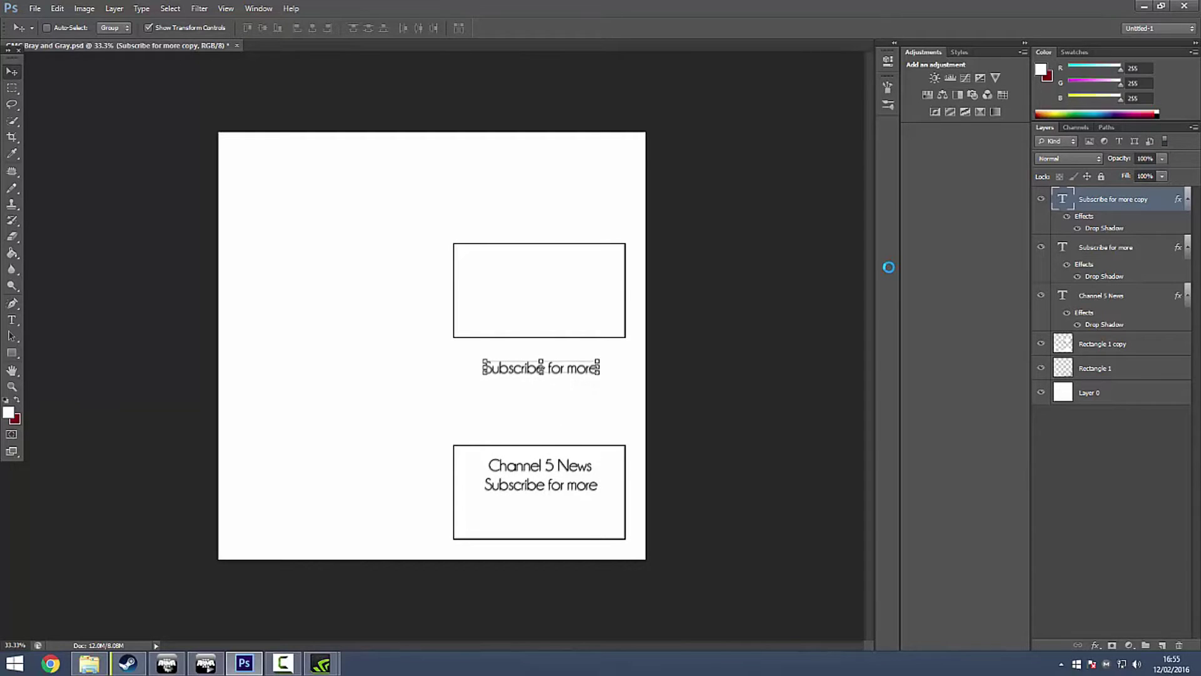
pyautogui.hotkey('shift', 'Up')
pyautogui.hotkey('shift', 'Up')
pyautogui.hotkey('shift', 'Up')
pyautogui.hotkey('shift', 'Up')
pyautogui.hotkey('shift', 'Up')
pyautogui.hotkey('shift', 'Up')
pyautogui.hotkey('shift', 'Up')
pyautogui.hotkey('shift', 'Up')
pyautogui.hotkey('shift', 'Up')
pyautogui.hotkey('shift', 'Up')
pyautogui.hotkey('shift', 'Up')
pyautogui.hotkey('shift', 'Up')
pyautogui.hotkey('shift', 'Up')
pyautogui.hotkey('shift', 'Up')
pyautogui.hotkey('shift', 'Up')
pyautogui.hotkey('shift', 'Up')
pyautogui.hotkey('shift', 'Up')
pyautogui.hotkey('shift', 'Up')
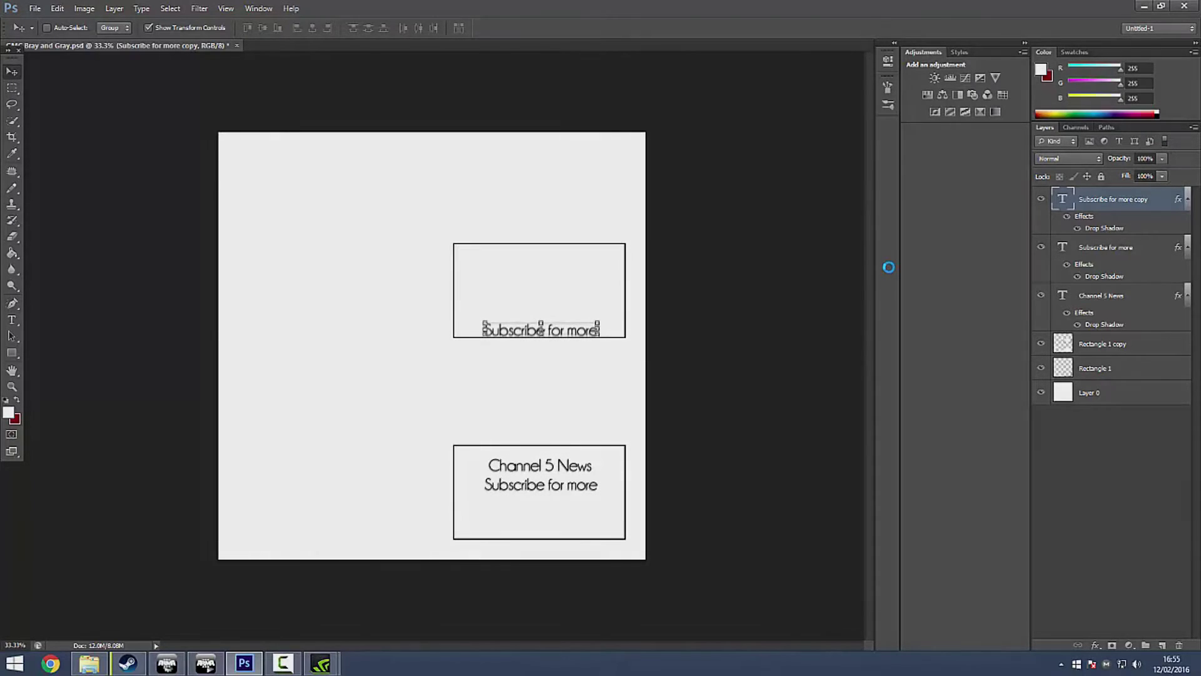
pyautogui.hotkey('shift', 'Up')
pyautogui.hotkey('shift', 'Up')
pyautogui.hotkey('shift', 'Up')
pyautogui.hotkey('shift', 'Up')
pyautogui.hotkey('shift', 'Up')
pyautogui.hotkey('shift', 'Up')
pyautogui.hotkey('shift', 'Up')
pyautogui.hotkey('shift', 'Up')
pyautogui.hotkey('shift', 'Up')
pyautogui.hotkey('shift', 'Up')
pyautogui.hotkey('shift', 'Up')
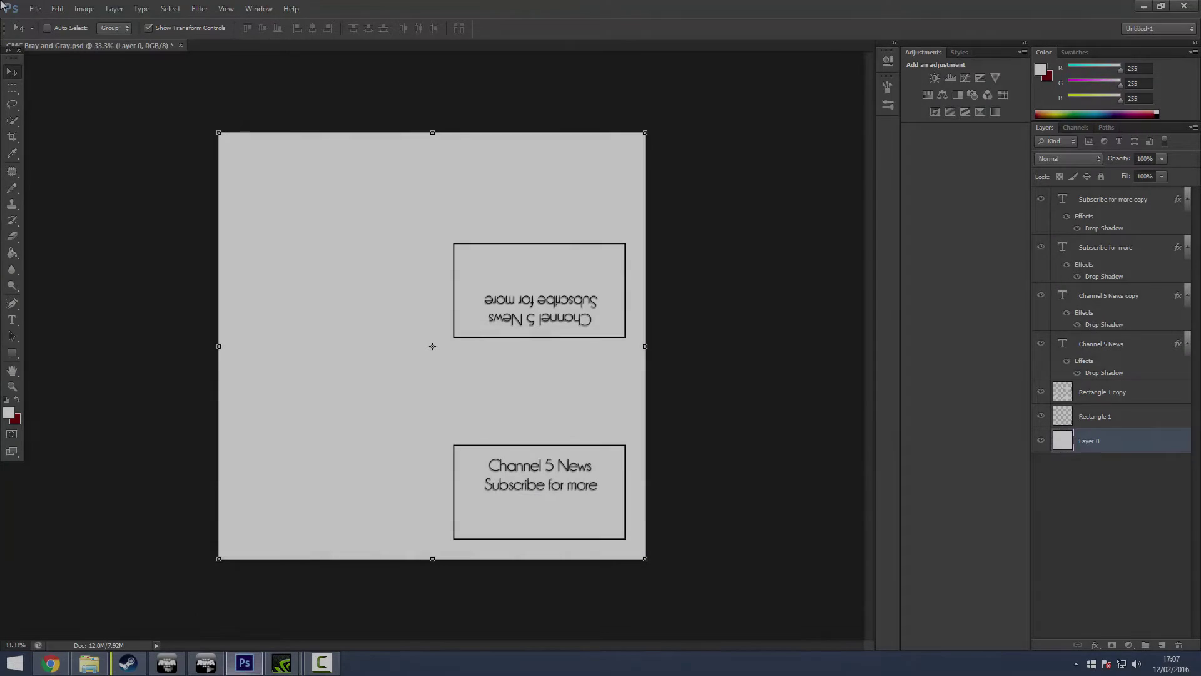
# Open Photoshop's File menu to bring in the downloaded wallpaper.
pyautogui.click(34, 8)
# Open abstract-wallpaper-20.png from Downloads and bring it into the texture document as Layer 1.
pyautogui.click(48, 34)
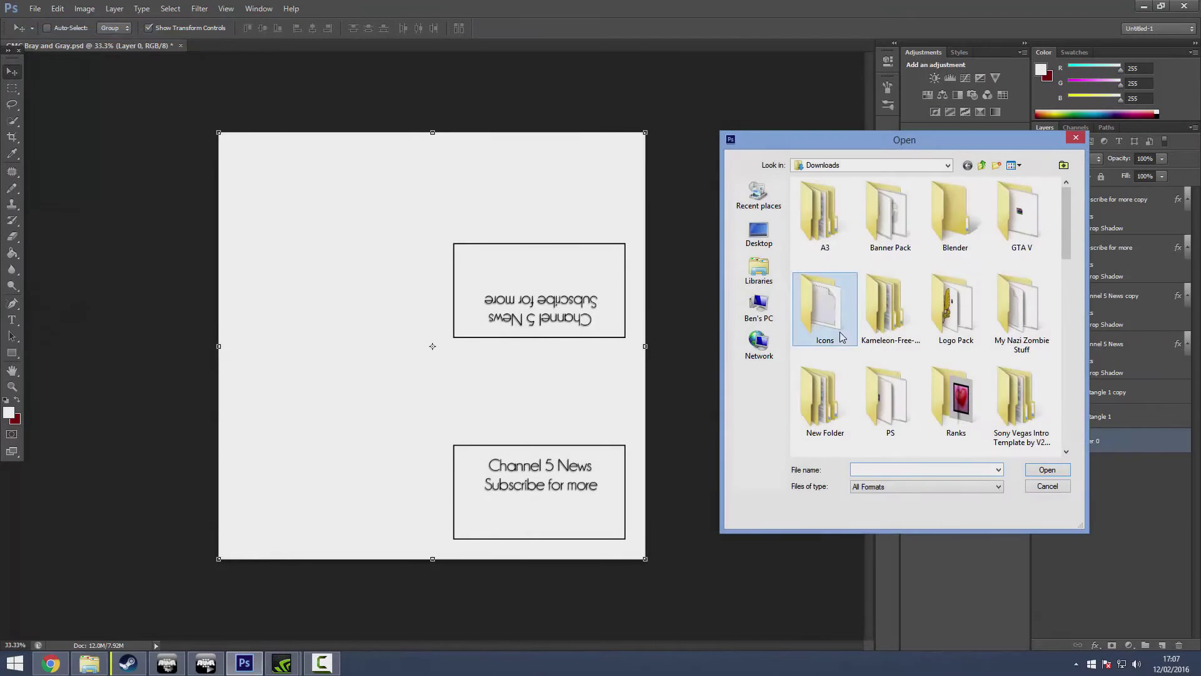
pyautogui.scroll(-5, 855, 338)
pyautogui.scroll(1, 822, 326)
pyautogui.click(955, 311)
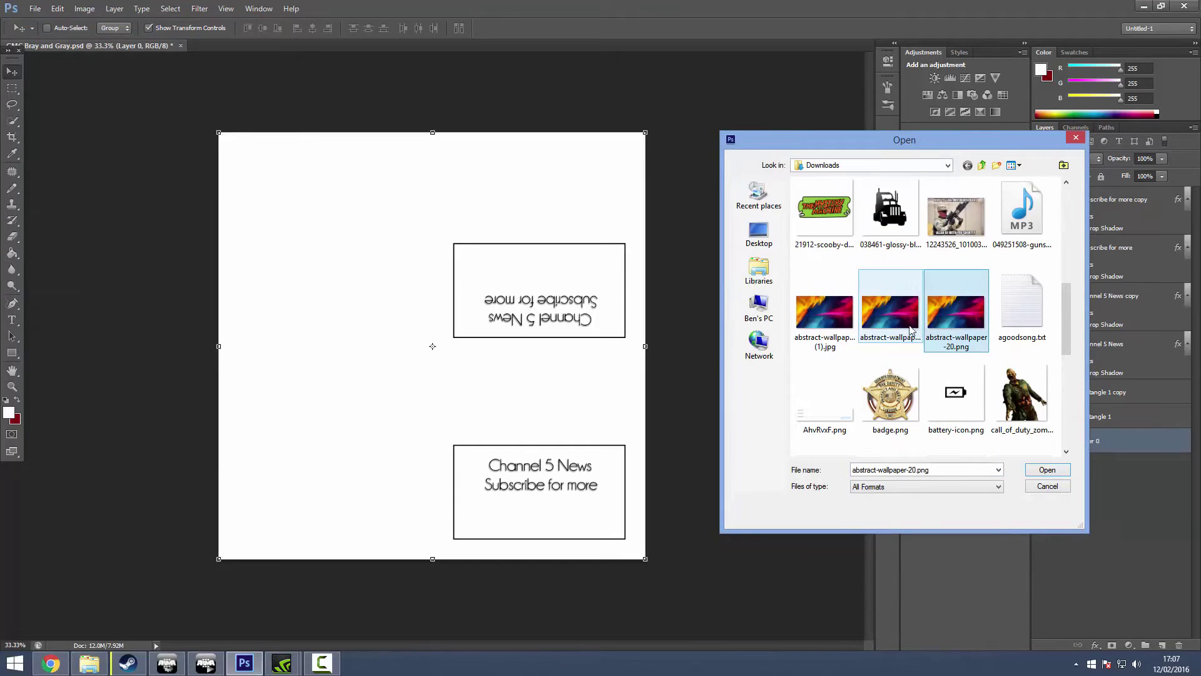
pyautogui.press('Return')
pyautogui.rightClick(262, 44)
pyautogui.click(340, 97)
pyautogui.click(530, 538)
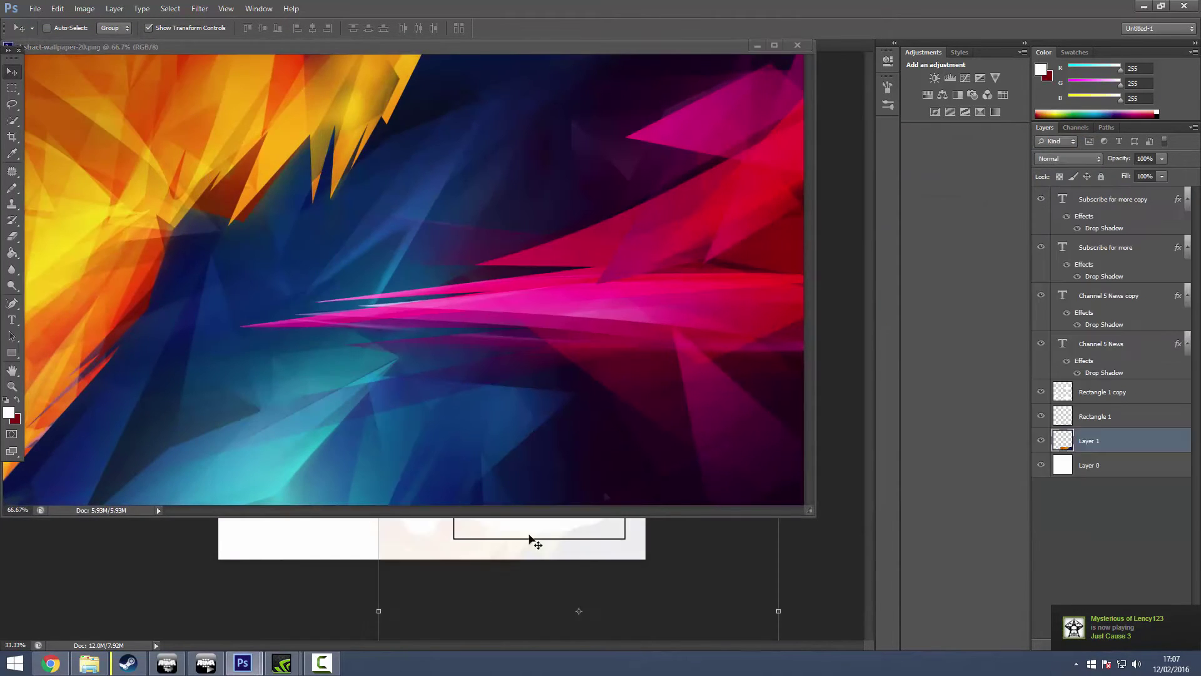
pyautogui.click(798, 45)
# Centre the wallpaper on the canvas and stack its layer above the rectangle layers.
pyautogui.hotkey('ctrl', 'a')
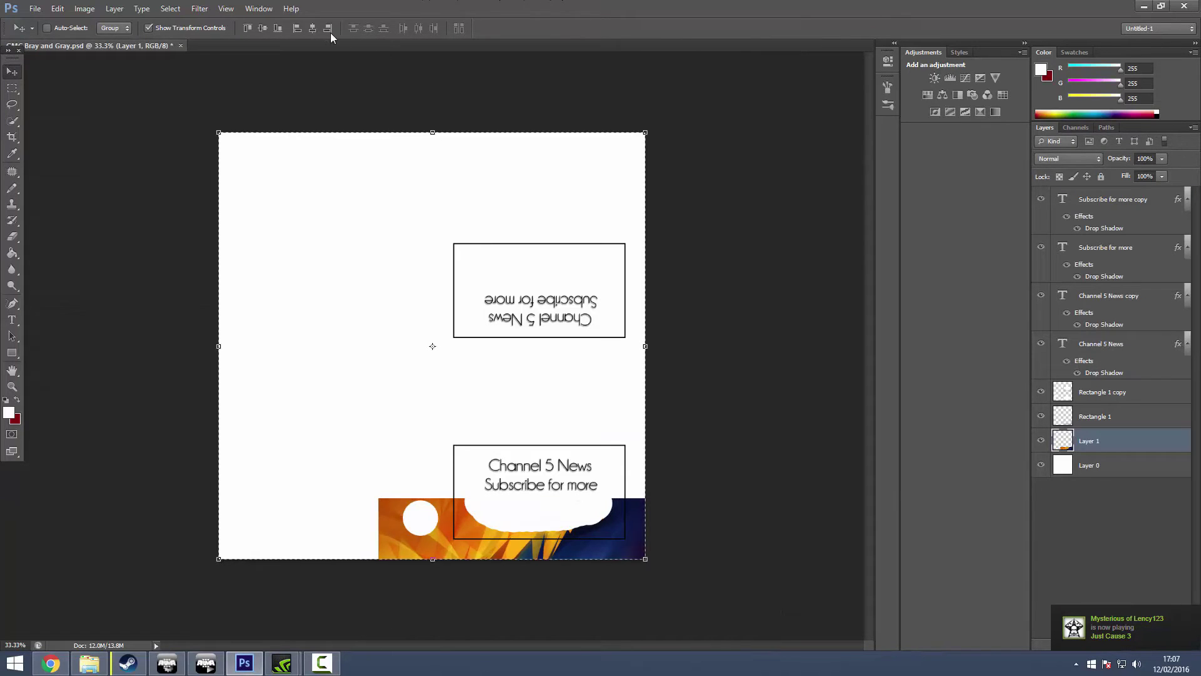
pyautogui.click(313, 28)
pyautogui.click(265, 29)
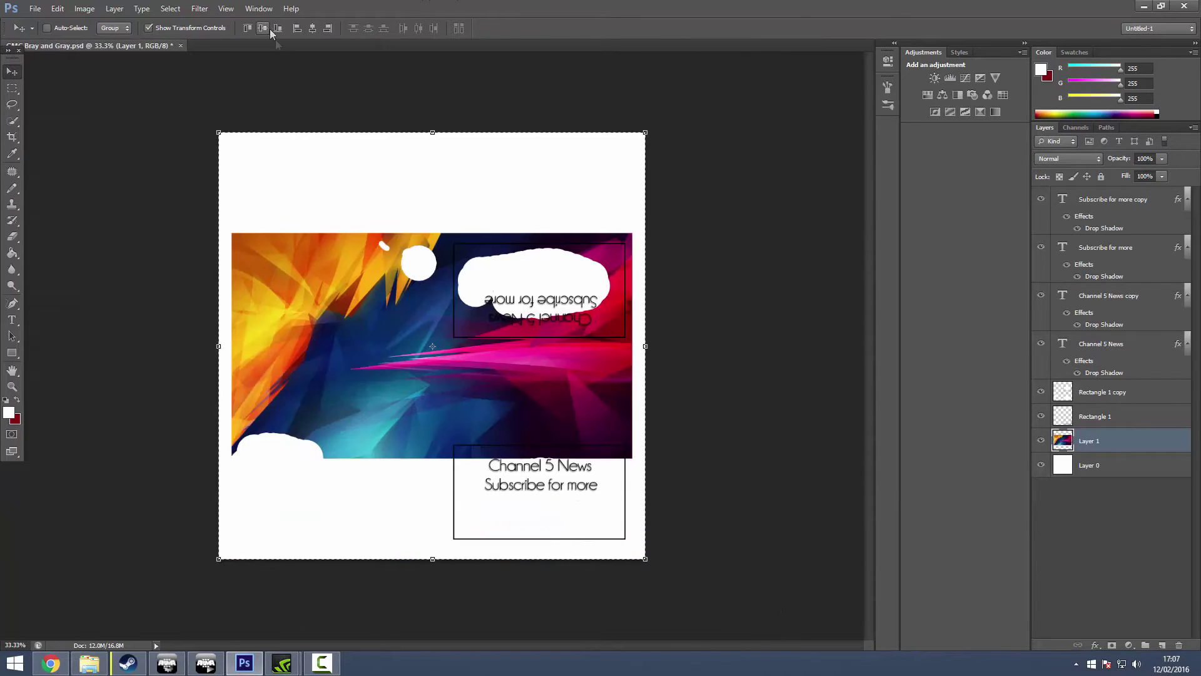
pyautogui.hotkey('ctrl', 'd')
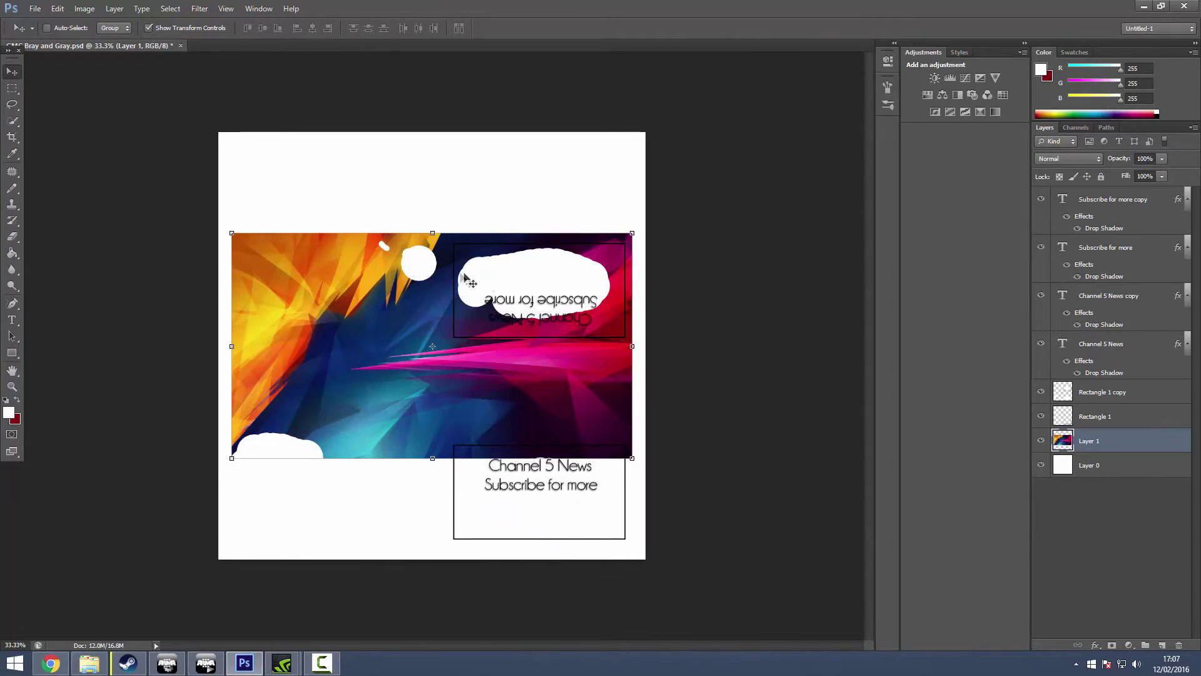
pyautogui.moveTo(415, 320); pyautogui.dragTo(398, 296)
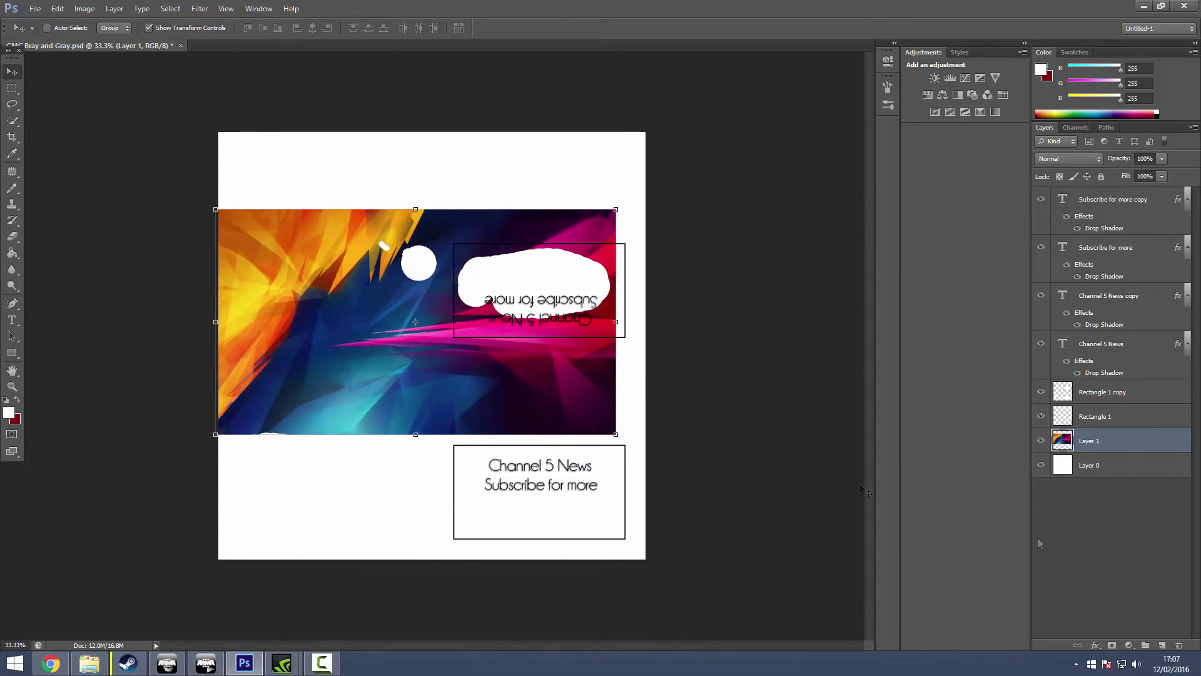
pyautogui.moveTo(1124, 449); pyautogui.dragTo(1102, 380)
# Scale the wallpaper to fill the whole canvas, apply it, and select the Channel 5 News layer.
pyautogui.moveTo(400, 313)
pyautogui.mouseDown()
pyautogui.moveTo(434, 313)
pyautogui.moveTo(407, 325)
pyautogui.mouseUp()
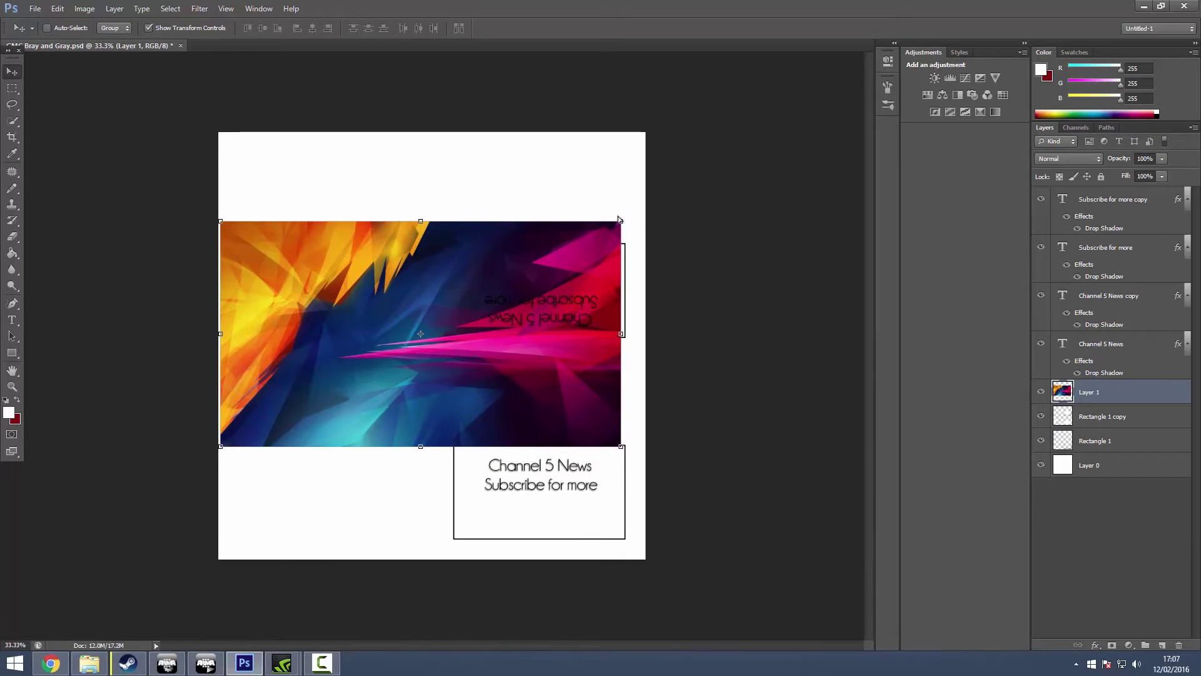
pyautogui.moveTo(622, 222); pyautogui.dragTo(719, 133)
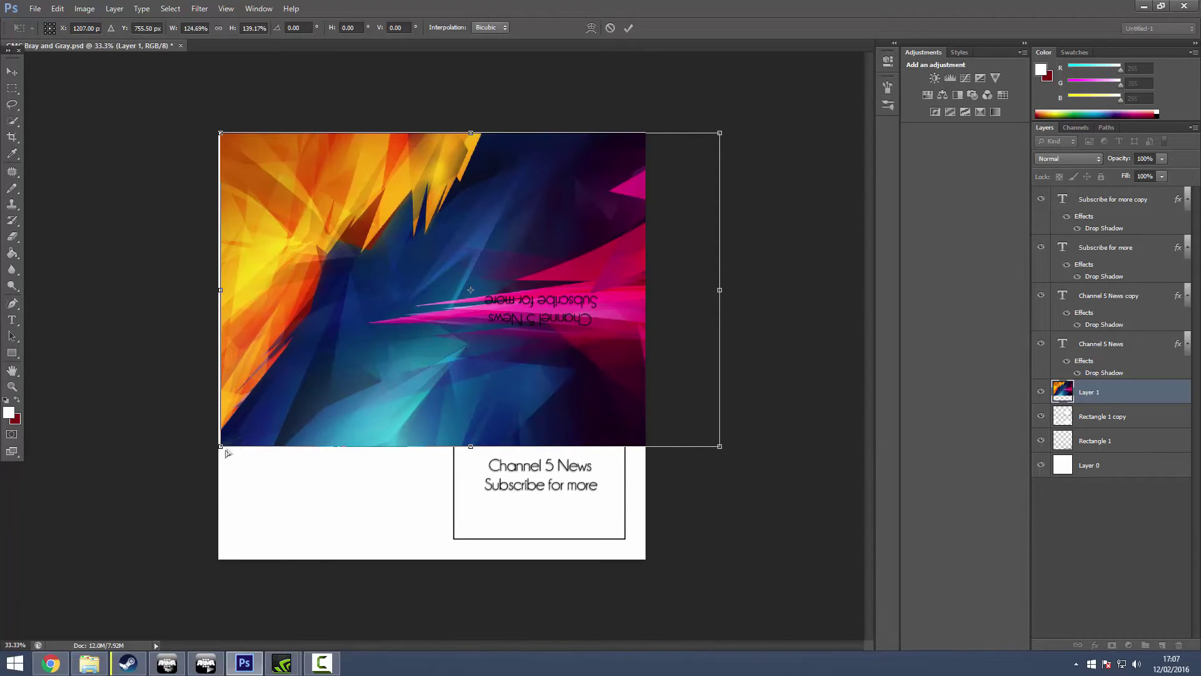
pyautogui.moveTo(217, 455); pyautogui.dragTo(115, 574)
pyautogui.moveTo(407, 416); pyautogui.dragTo(439, 406)
pyautogui.click(12, 76)
pyautogui.press('Return')
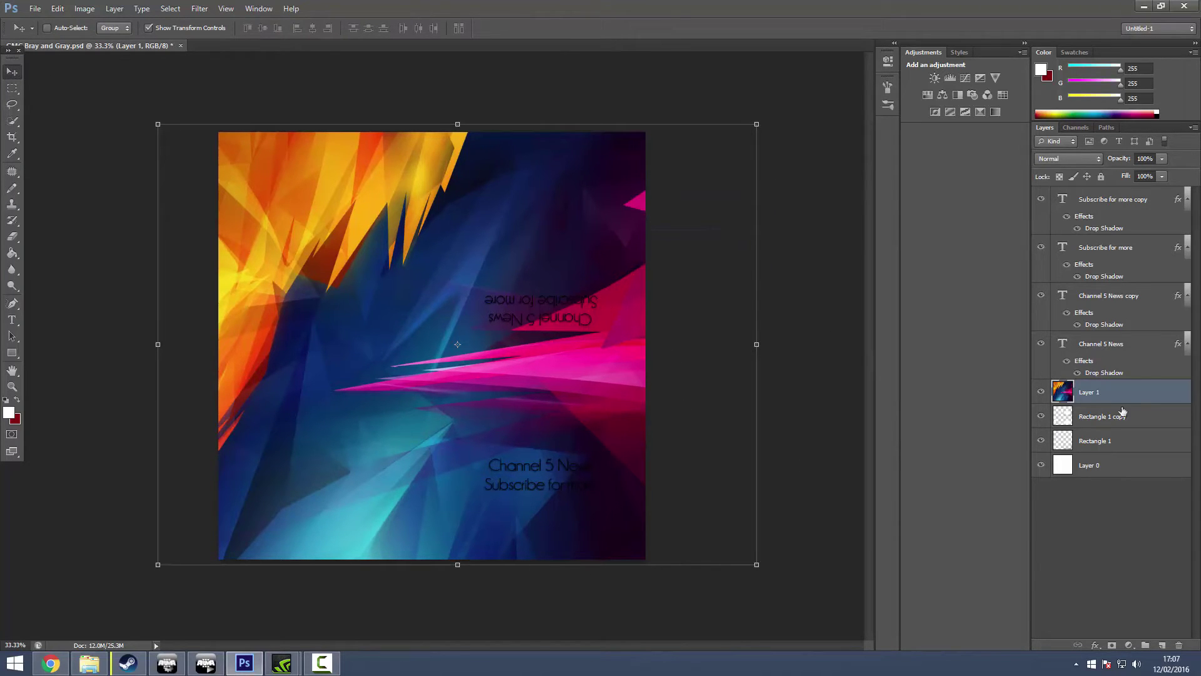
pyautogui.click(1152, 356)
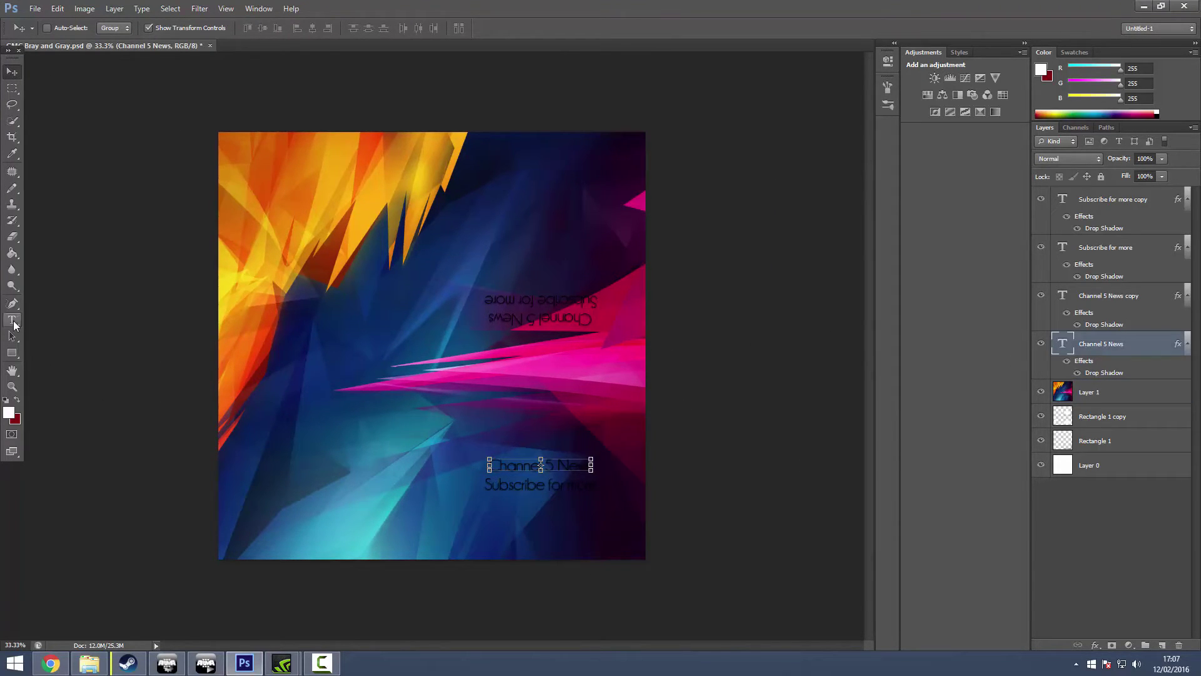
# Make the Channel 5 News text white (ffffff).
pyautogui.click(12, 320)
pyautogui.tripleClick(520, 460)
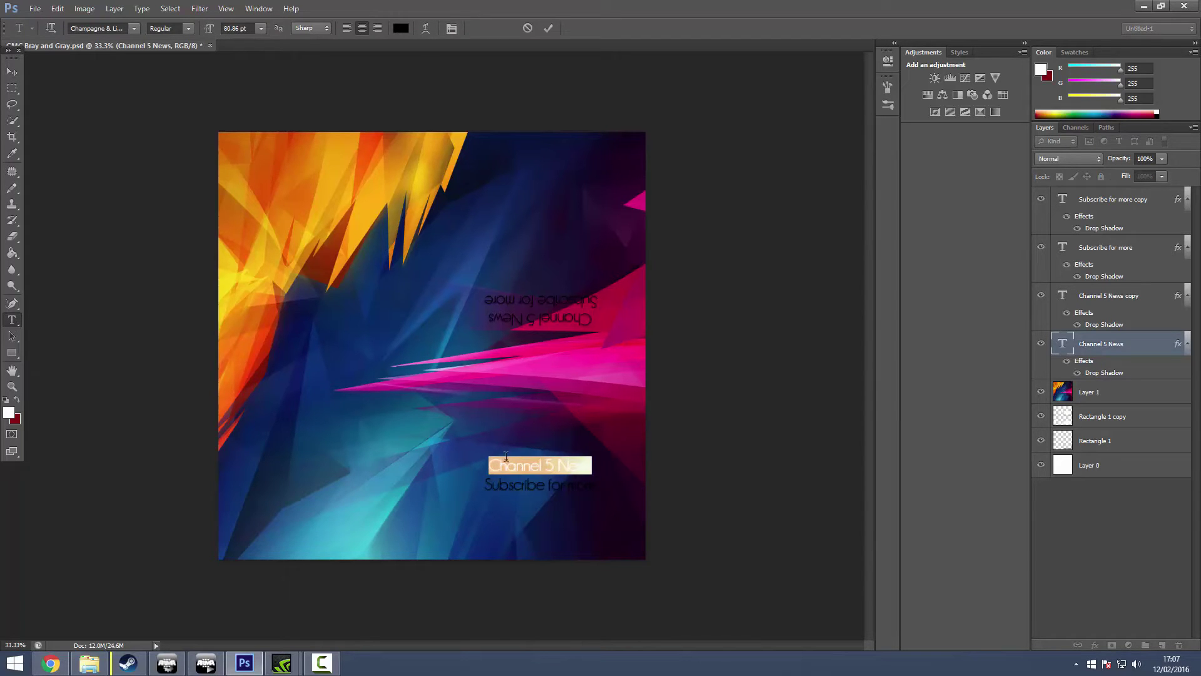
pyautogui.click(400, 29)
pyautogui.click(489, 88)
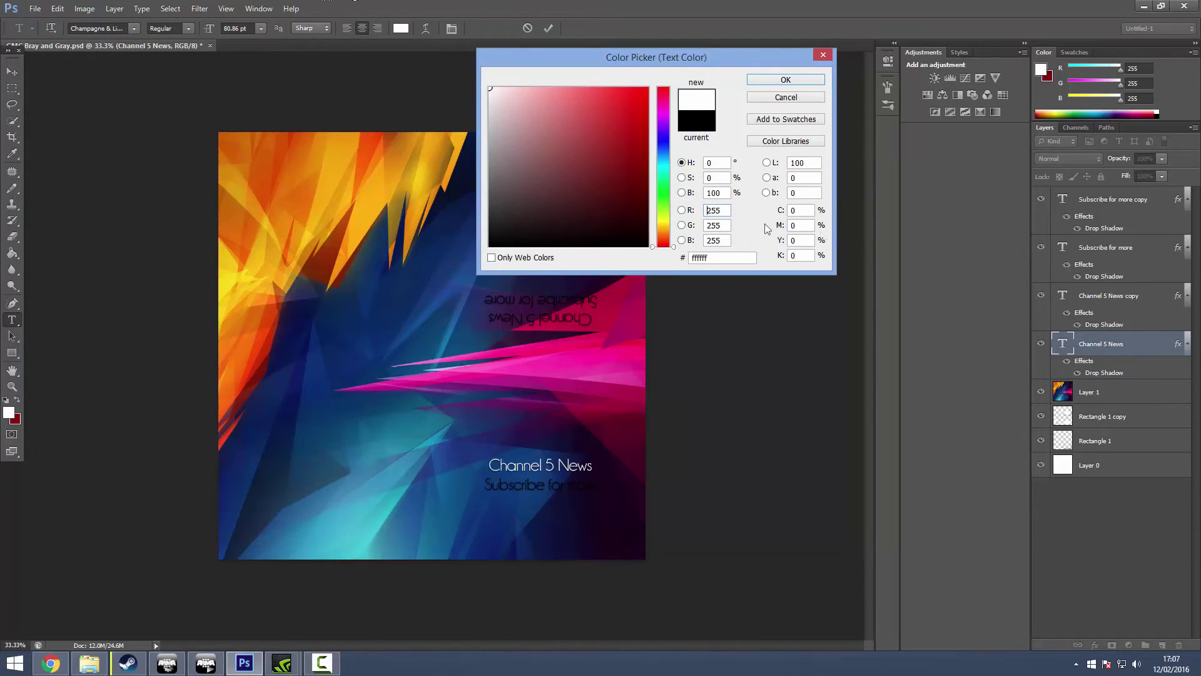
pyautogui.click(786, 81)
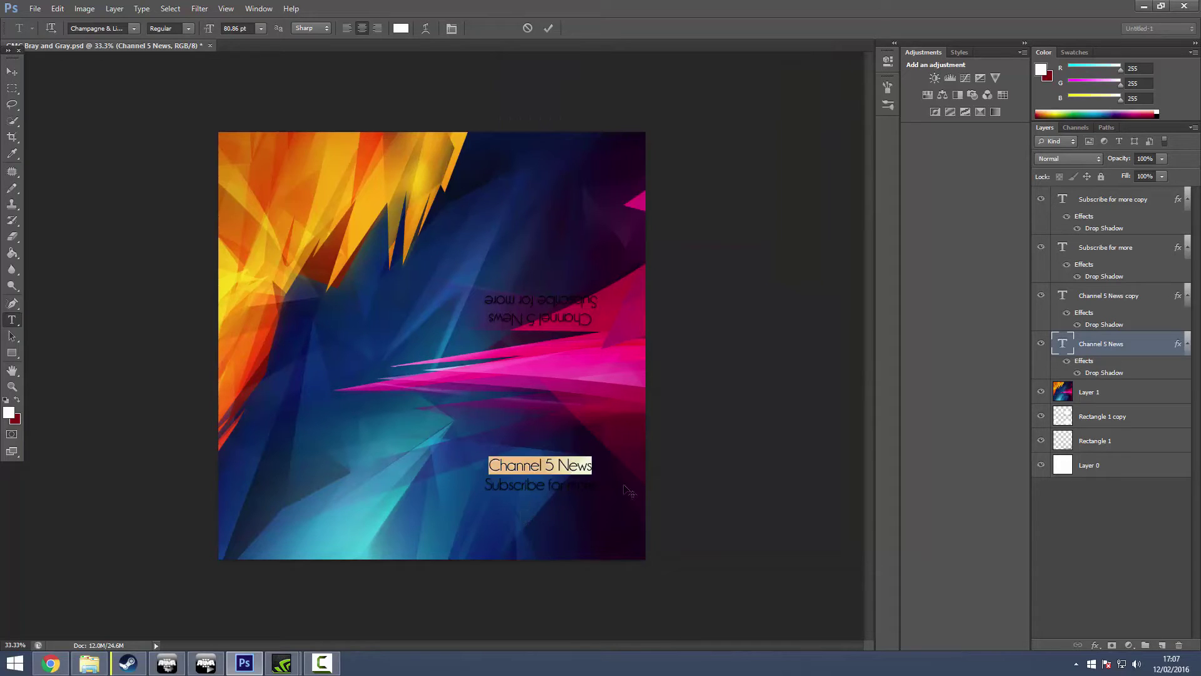
pyautogui.click(12, 319)
# Make the Subscribe for more text white.
pyautogui.doubleClick(533, 485)
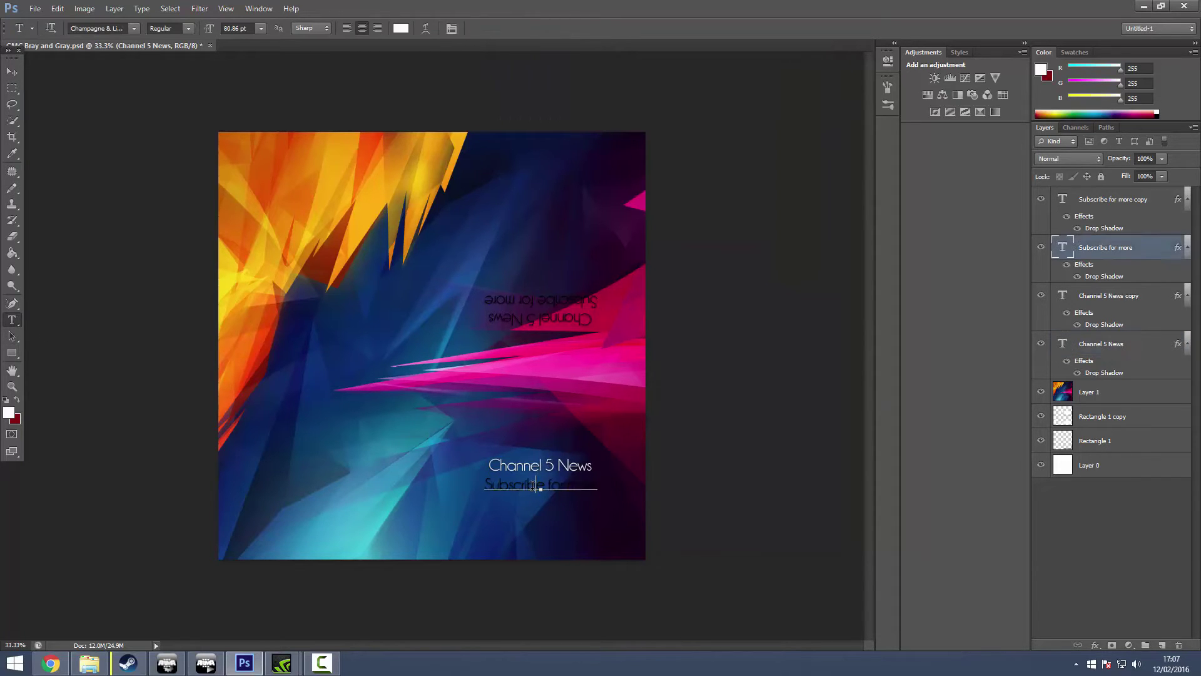
pyautogui.tripleClick(570, 487)
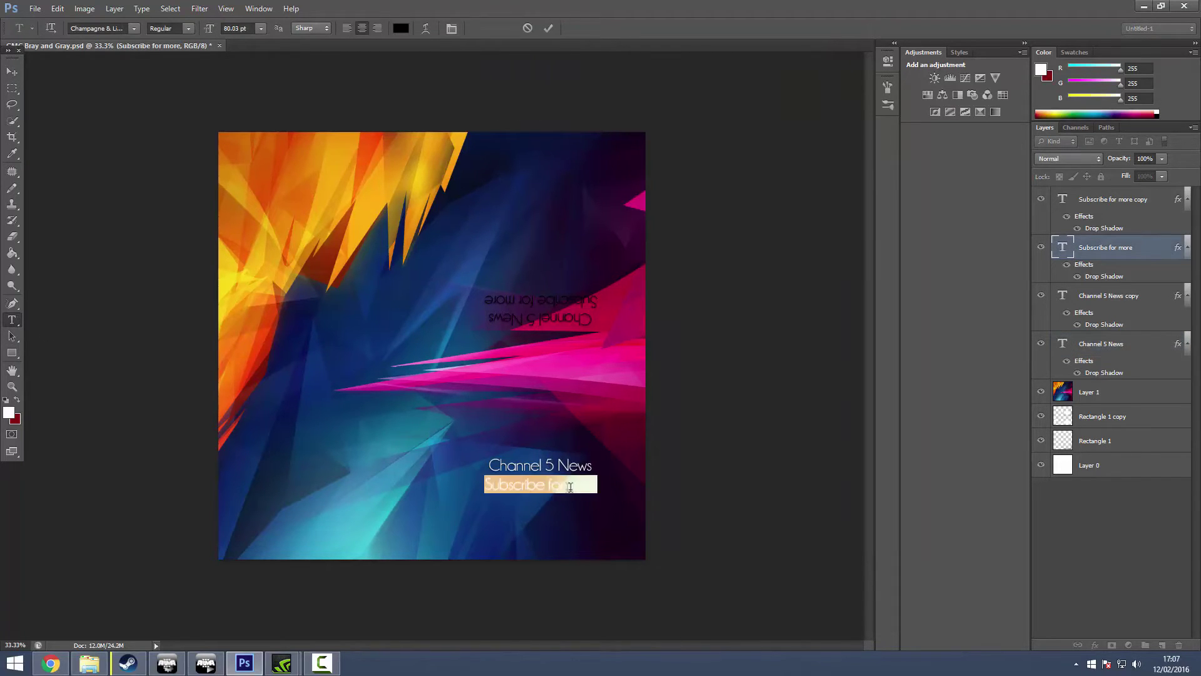
pyautogui.click(401, 28)
pyautogui.click(785, 83)
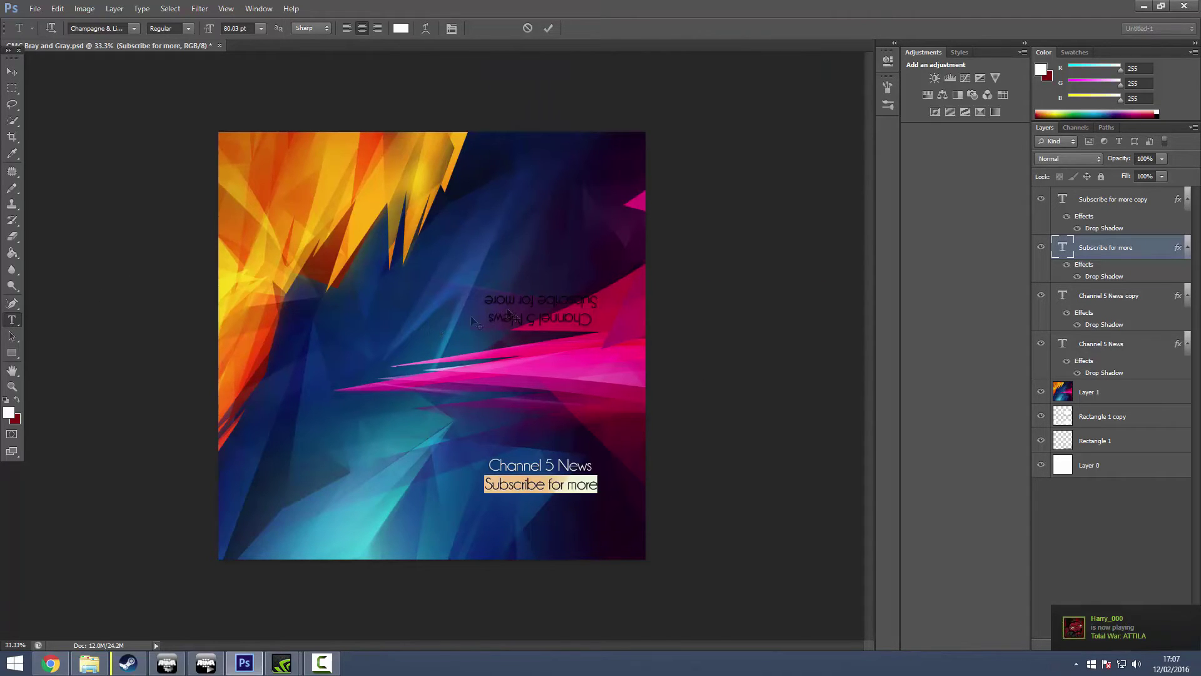
pyautogui.click(12, 320)
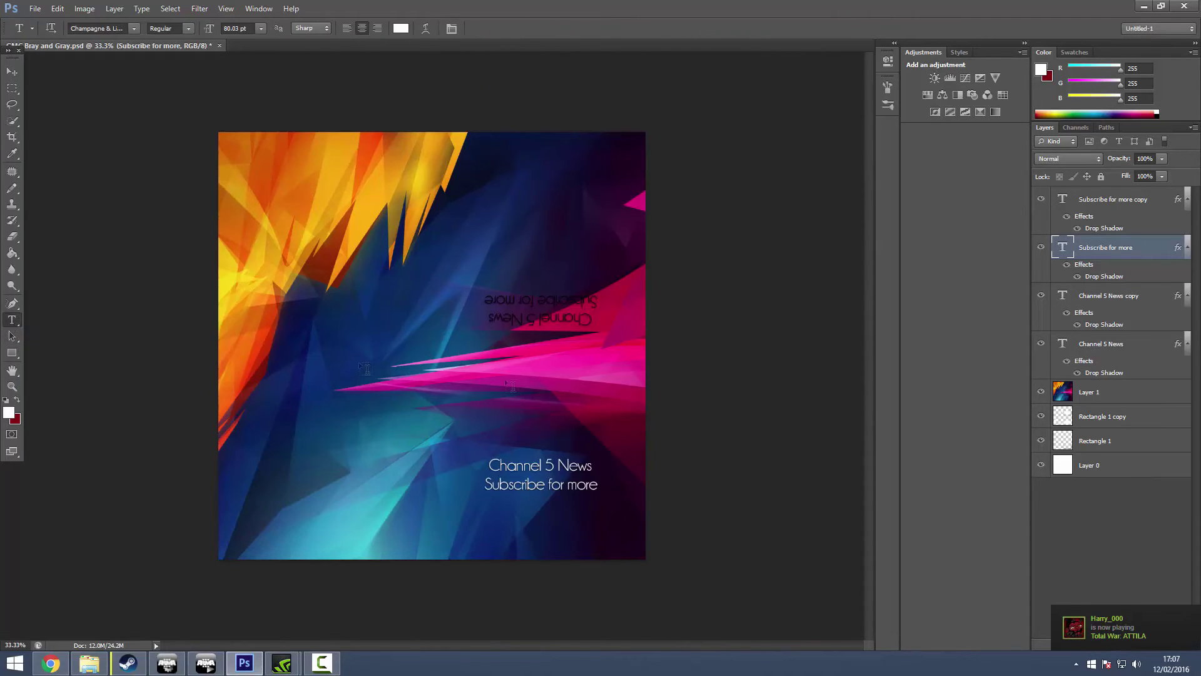
# Make the mirrored Channel 5 News copy white.
pyautogui.tripleClick(560, 311)
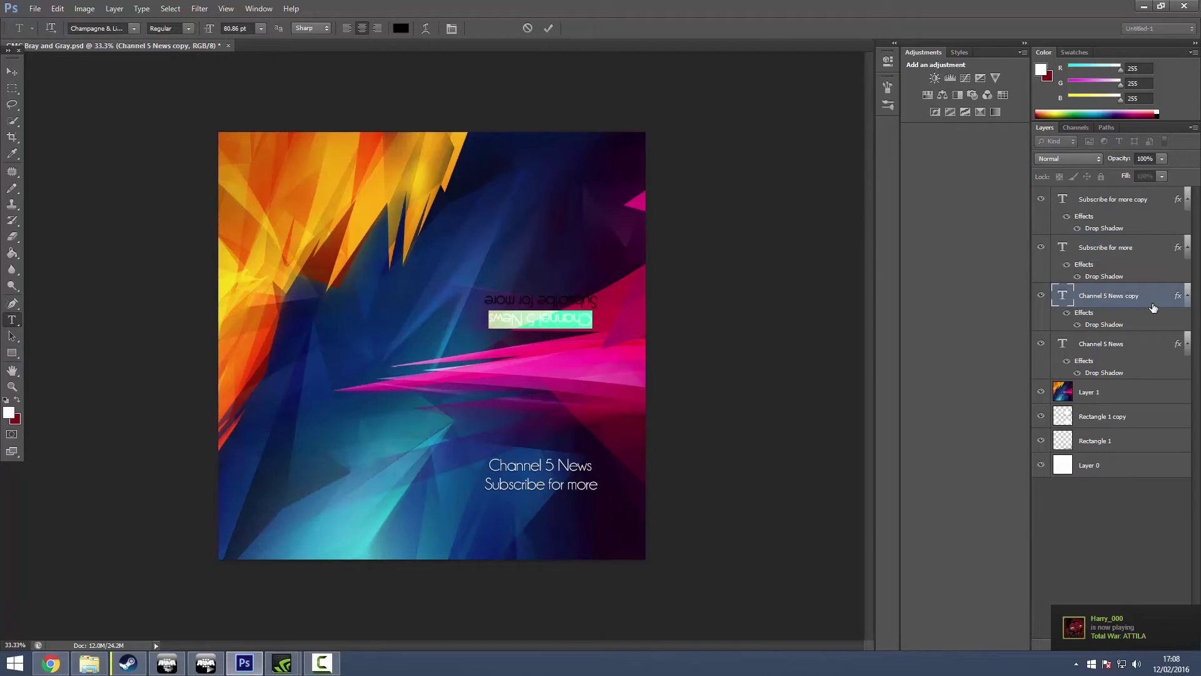
pyautogui.click(401, 28)
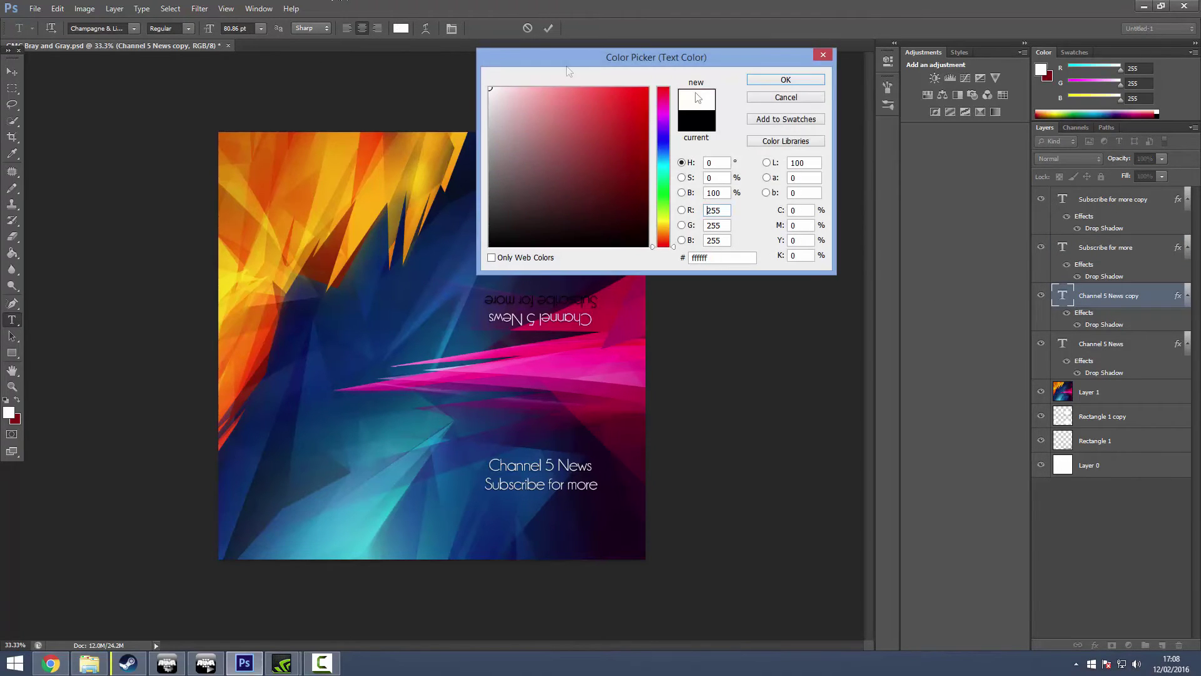
pyautogui.click(807, 81)
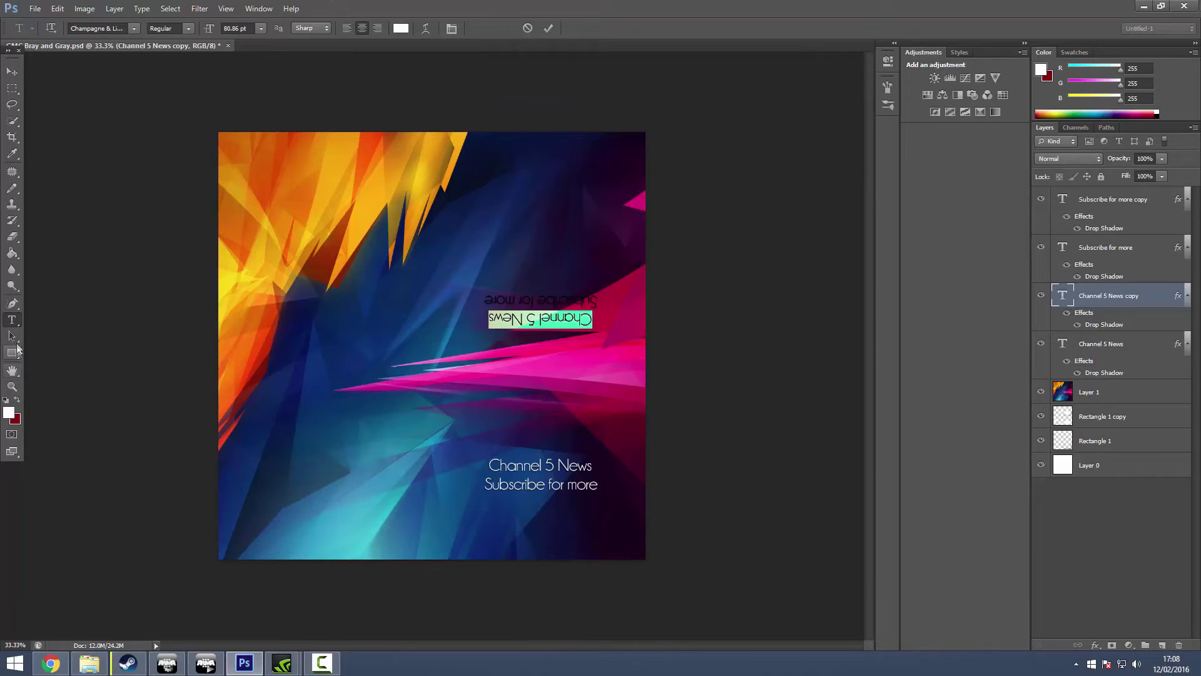
pyautogui.click(12, 320)
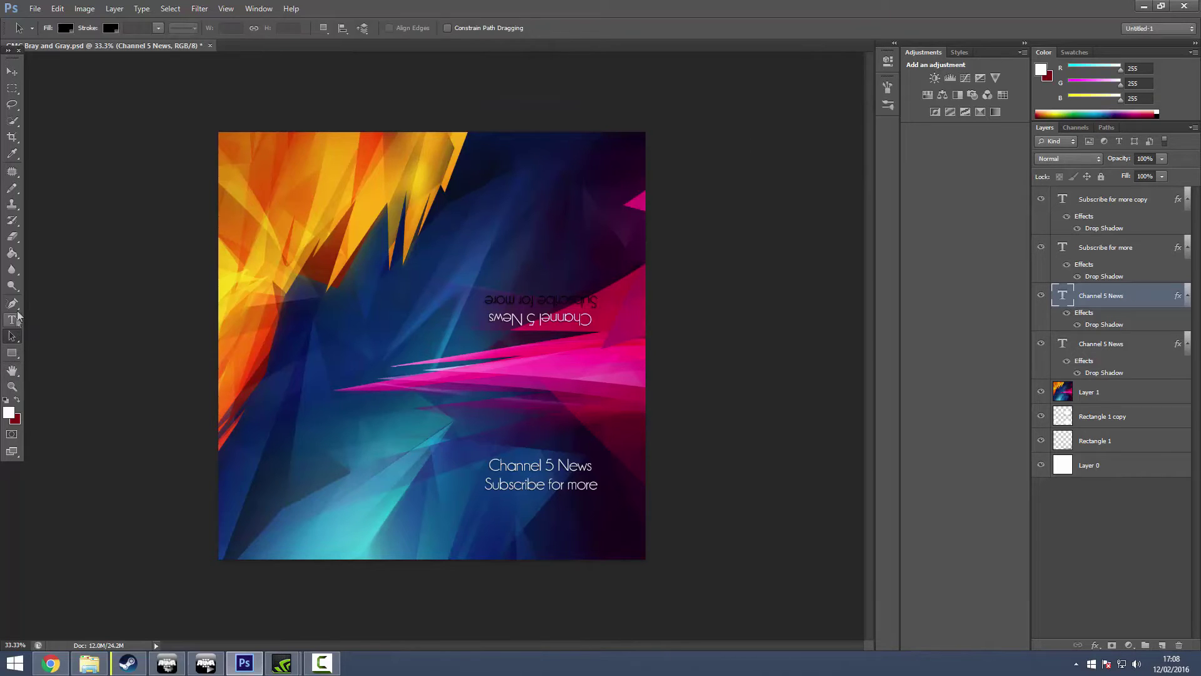
# Make the mirrored Subscribe for more copy white.
pyautogui.click(549, 315)
pyautogui.click(1154, 320)
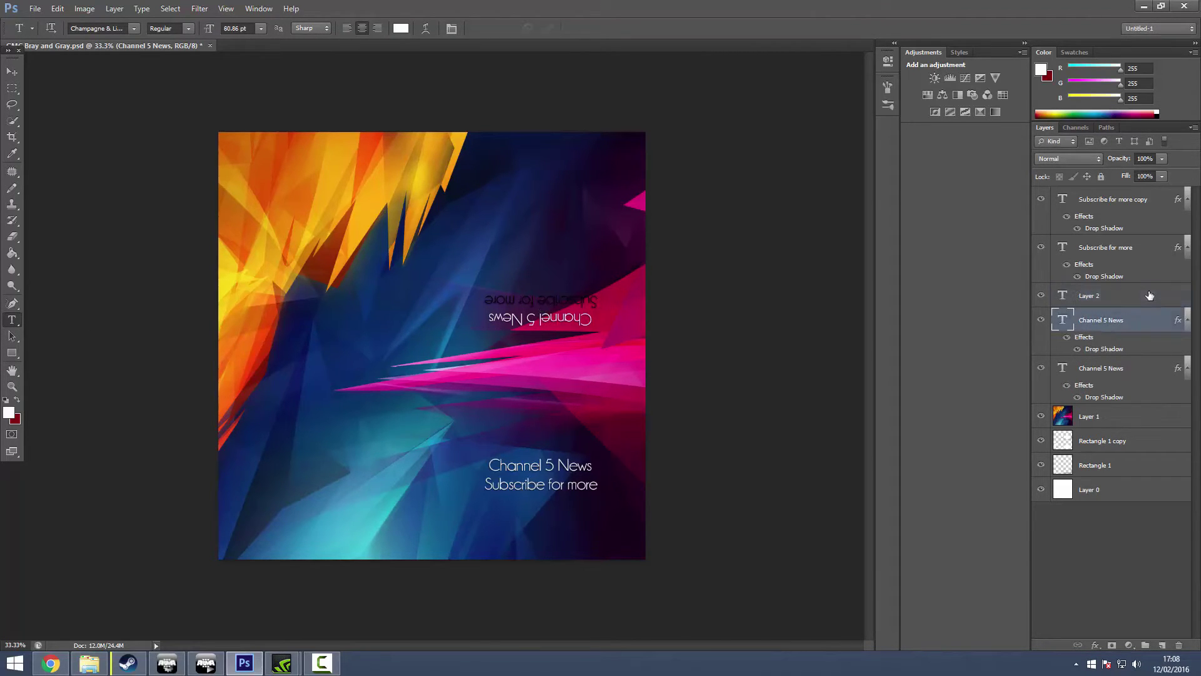
pyautogui.click(537, 294)
pyautogui.hotkey('ctrl', 'a')
pyautogui.click(400, 29)
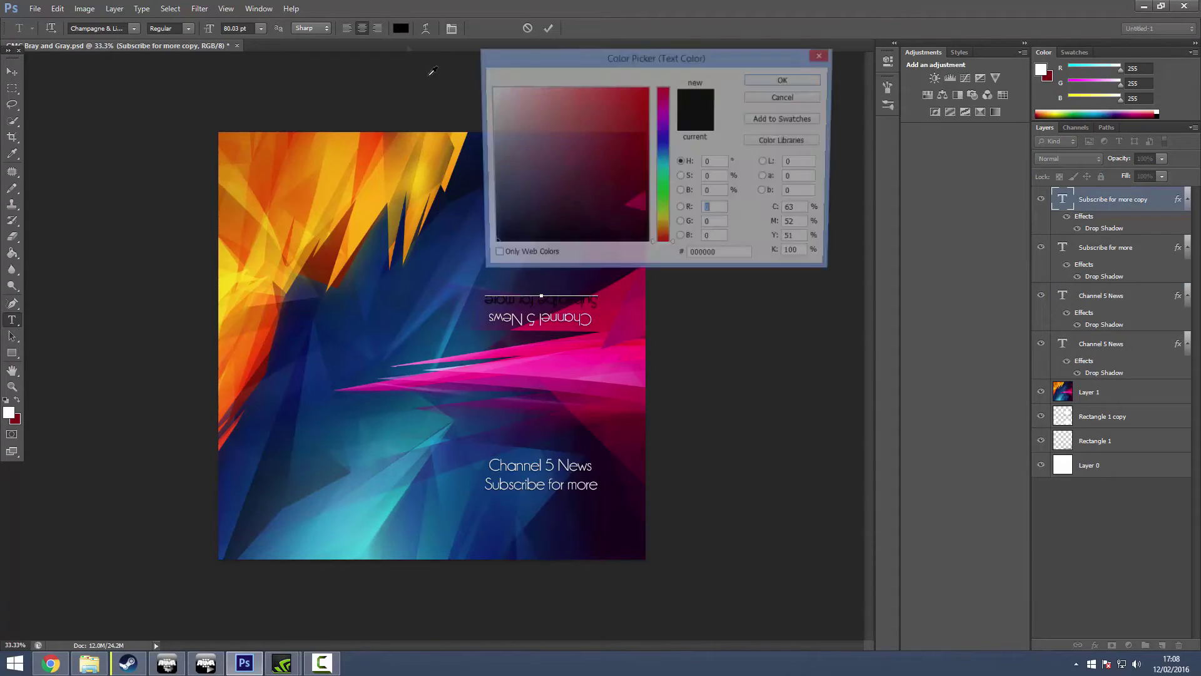
pyautogui.click(491, 88)
pyautogui.click(786, 98)
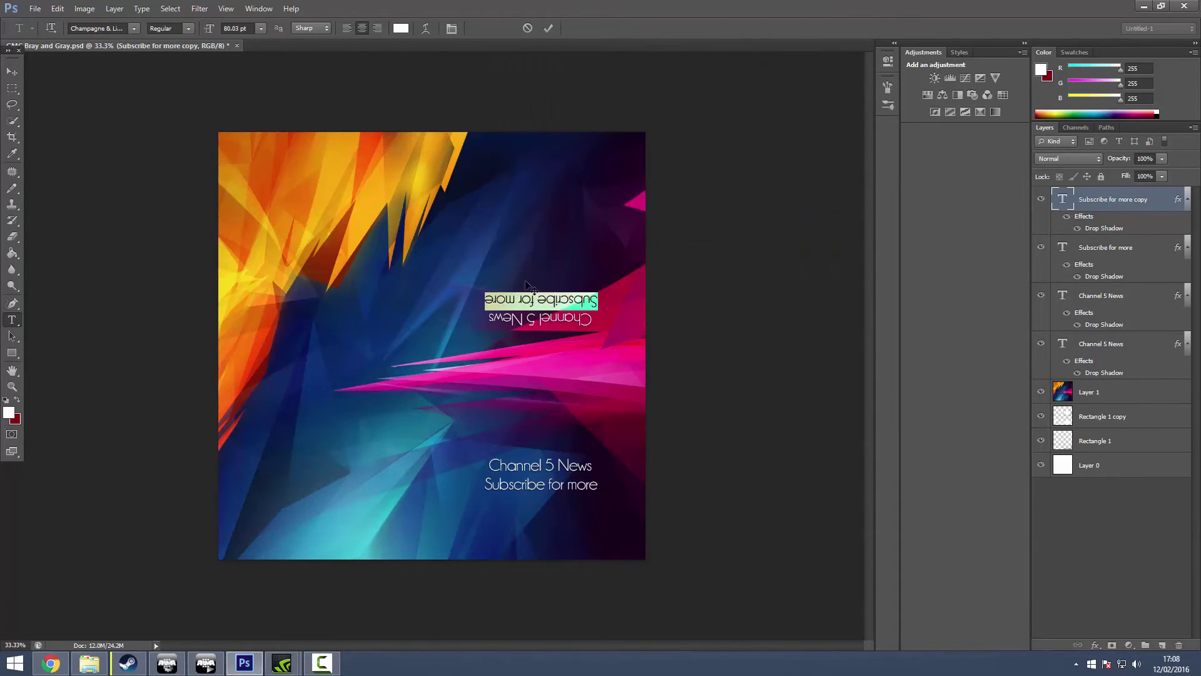
pyautogui.click(34, 9)
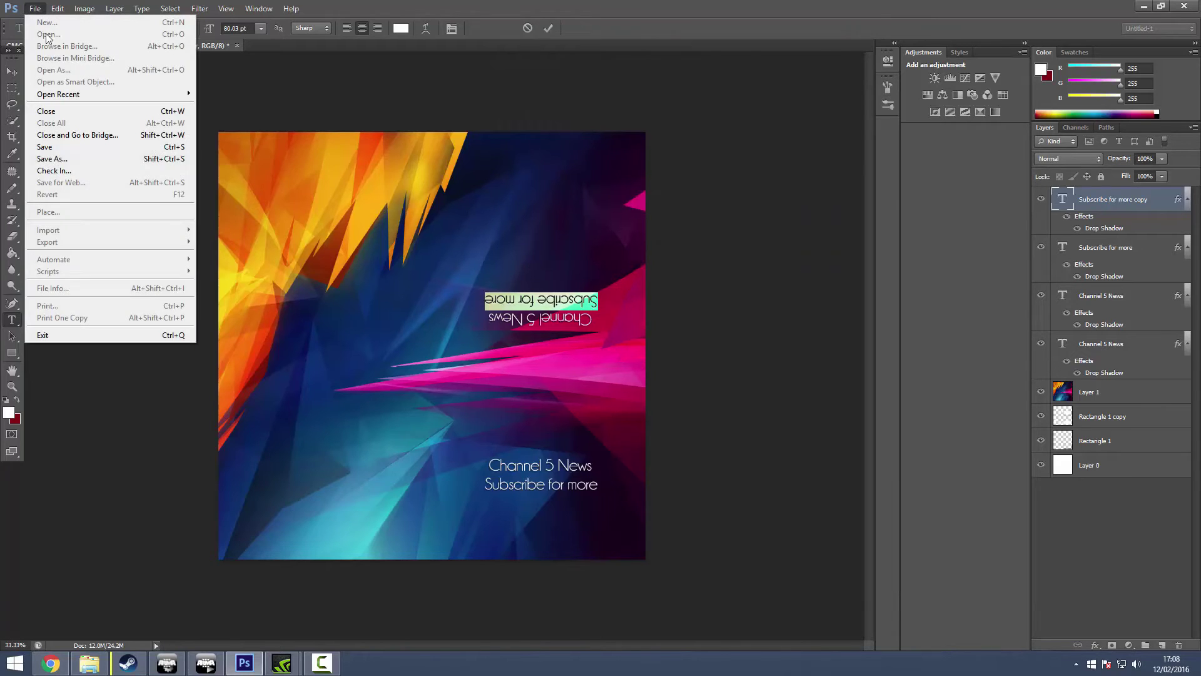
# Save As into Documents > Arma 3 - Other Profiles > profile > missions > Tutorial.VR.
pyautogui.click(96, 160)
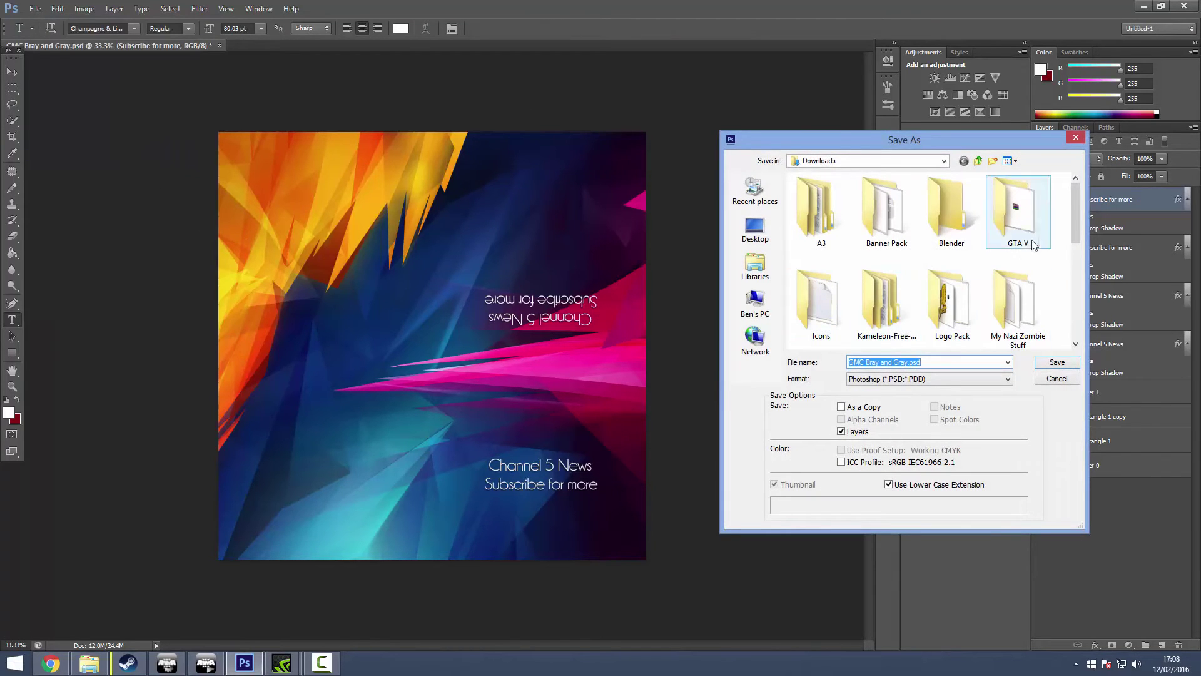
pyautogui.moveTo(1078, 220); pyautogui.dragTo(1078, 262)
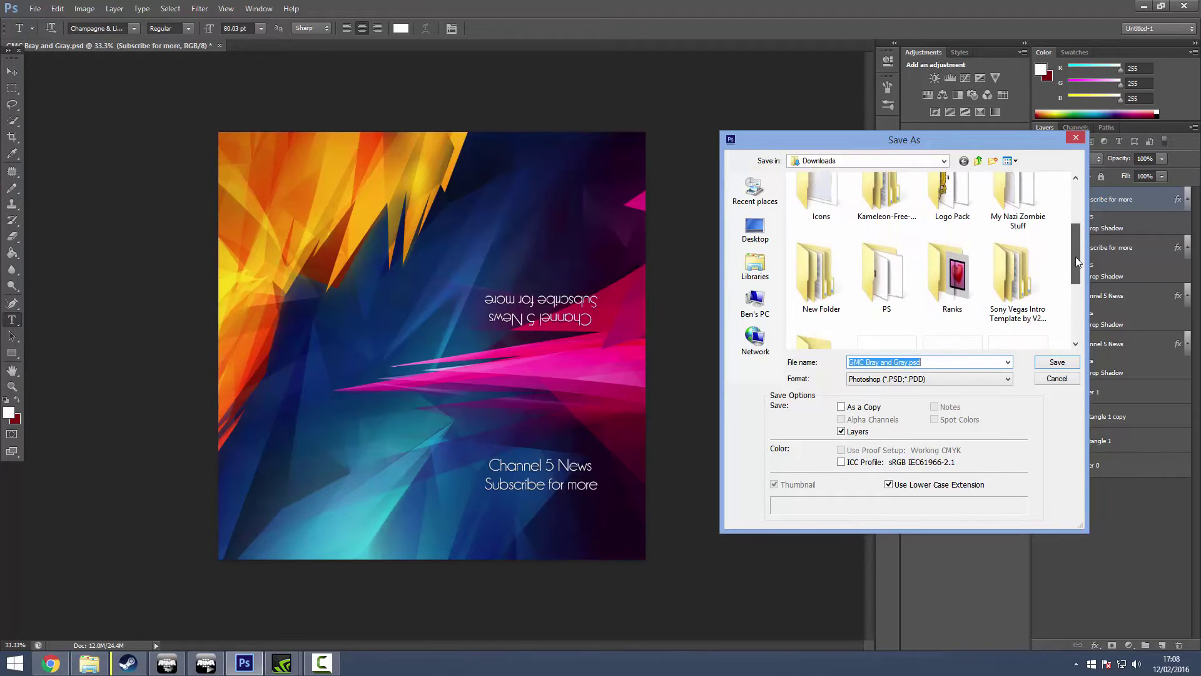
pyautogui.click(755, 266)
pyautogui.doubleClick(955, 185)
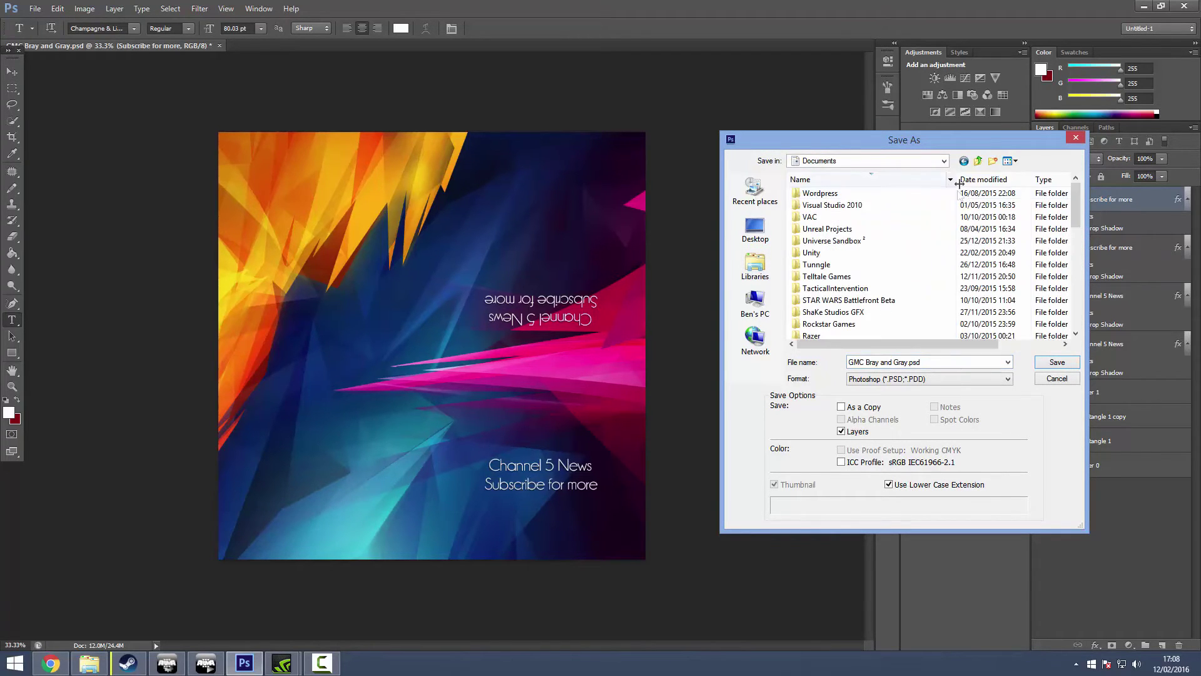
pyautogui.scroll(-10, 853, 250)
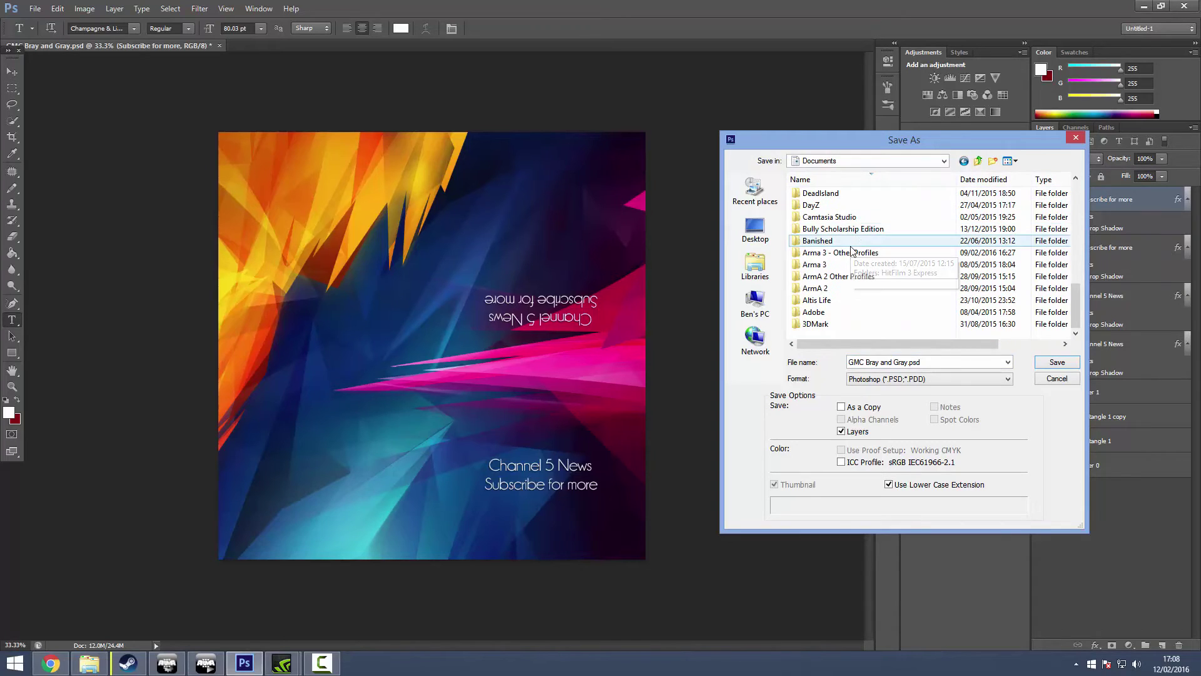
pyautogui.doubleClick(852, 252)
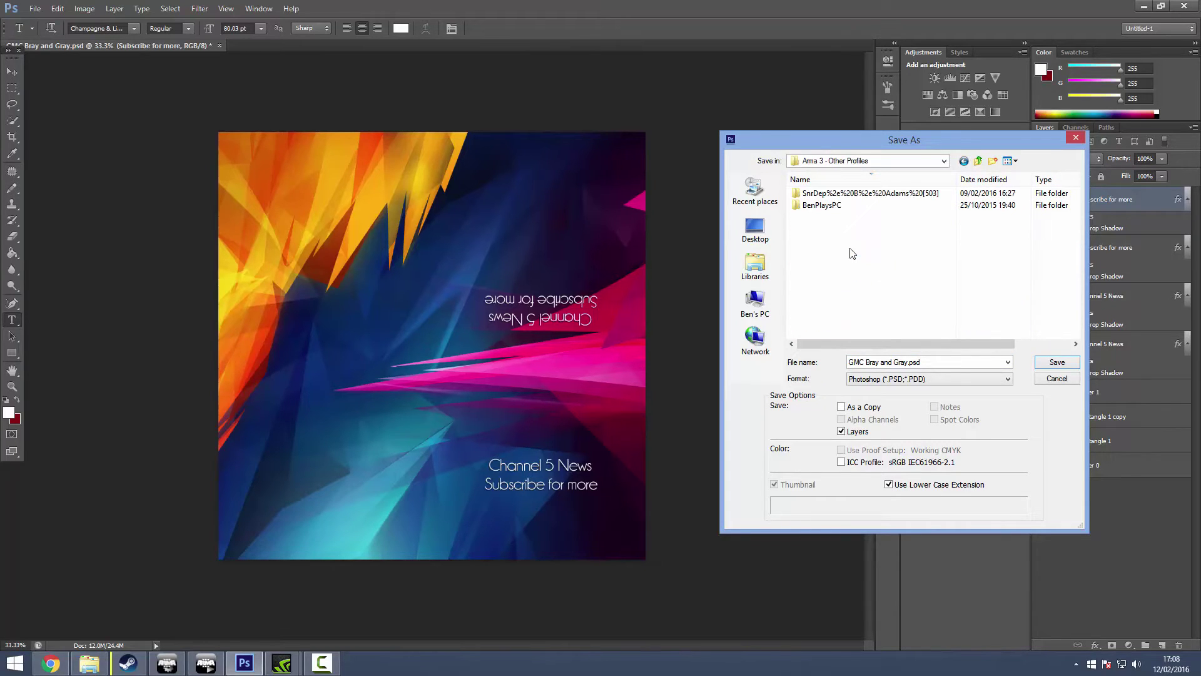
pyautogui.doubleClick(851, 195)
pyautogui.doubleClick(828, 217)
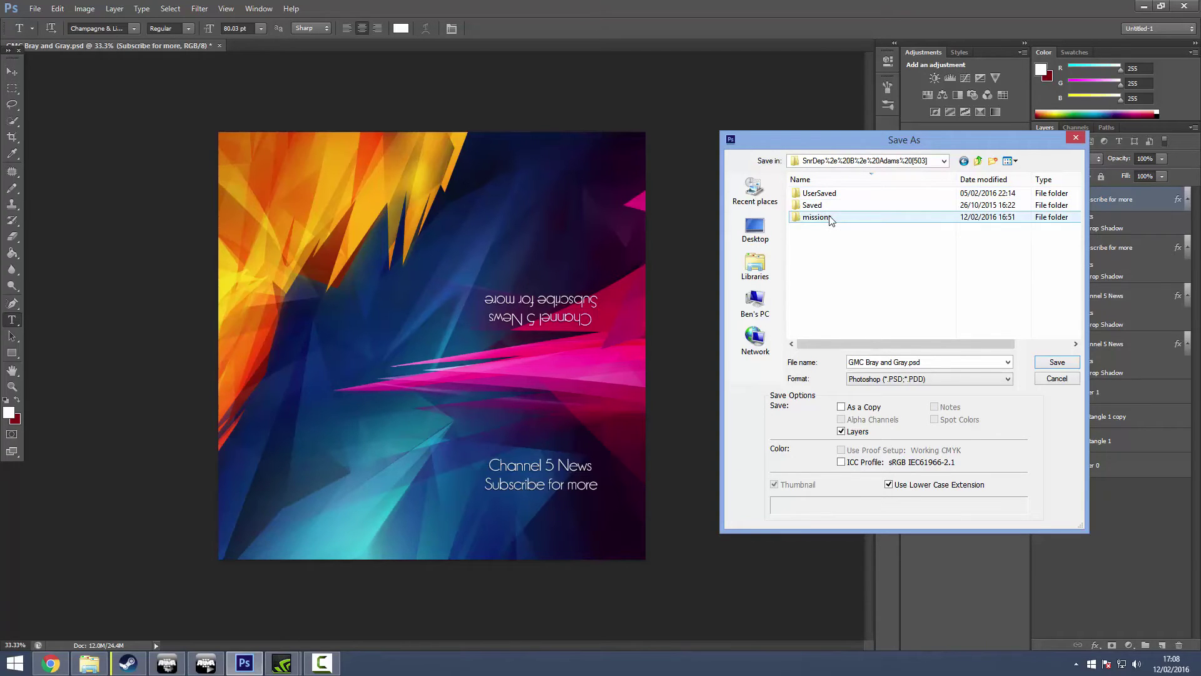
pyautogui.click(838, 195)
pyautogui.doubleClick(838, 195)
# Save the texture as JPEG named test.jpg at Maximum quality.
pyautogui.click(889, 379)
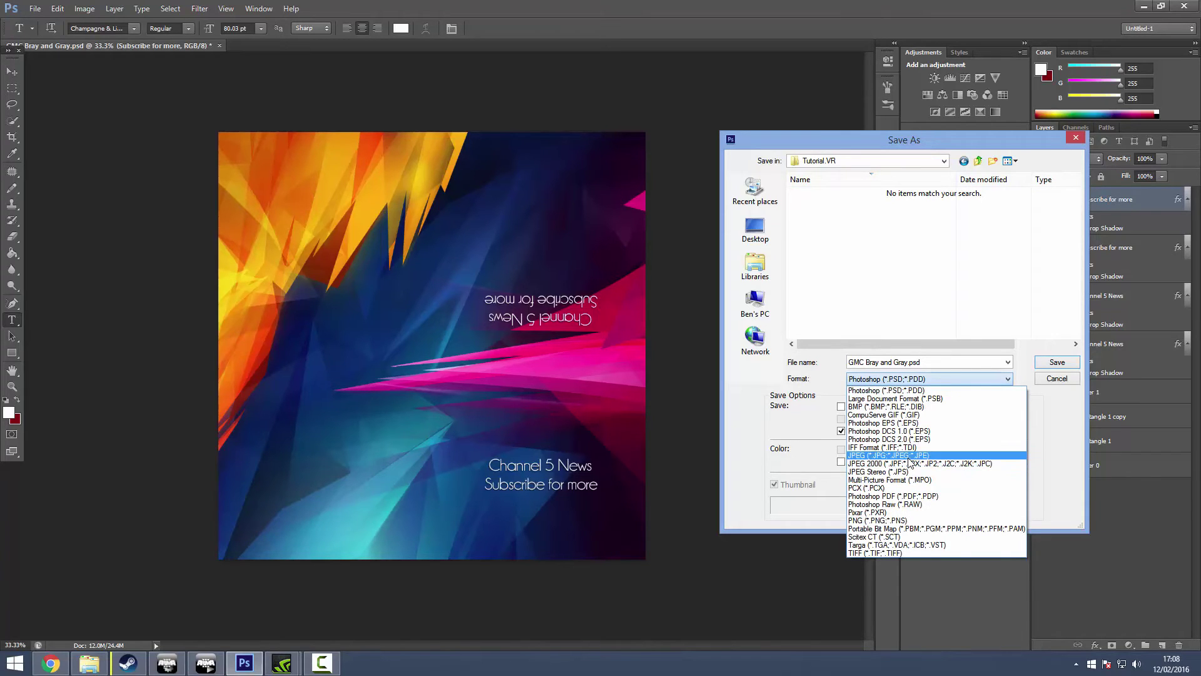
pyautogui.click(909, 456)
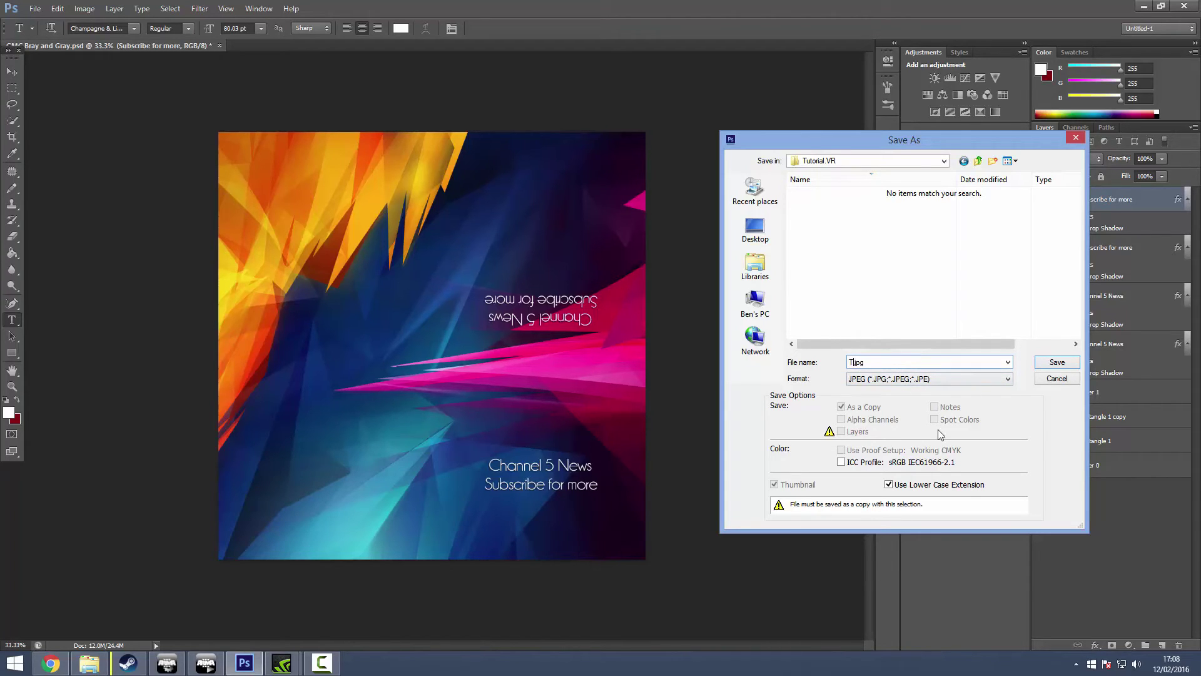
pyautogui.press('BackSpace')
pyautogui.press('BackSpace')
pyautogui.write('test')
pyautogui.press('Return')
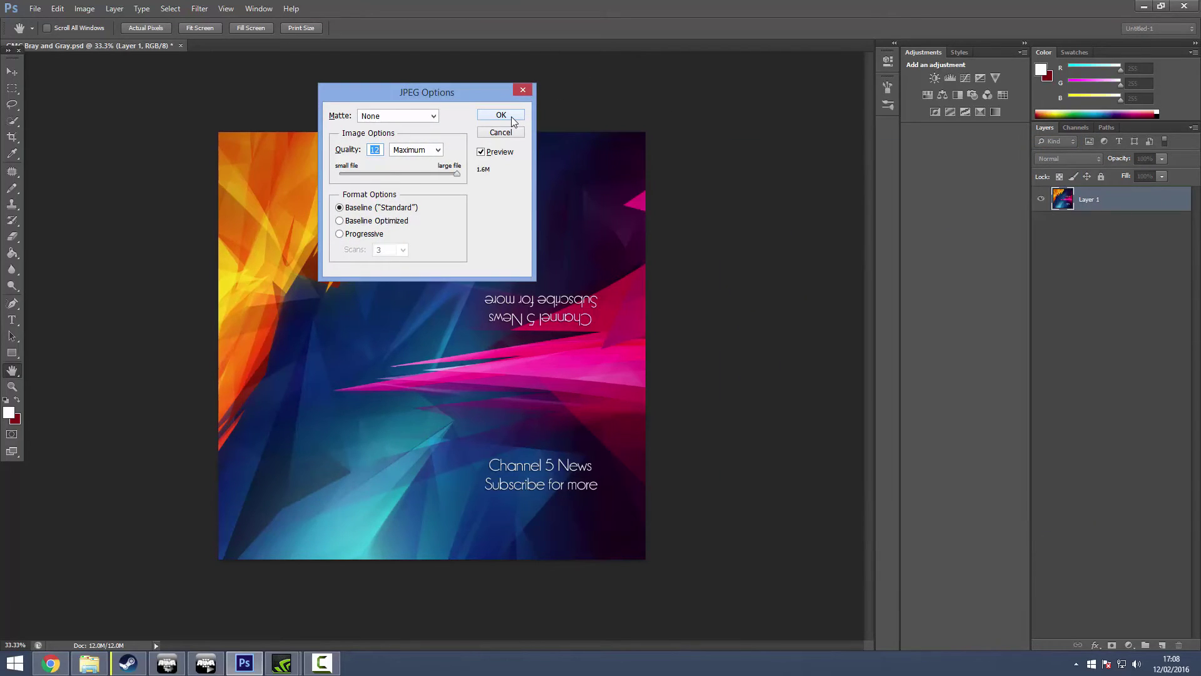
pyautogui.click(512, 118)
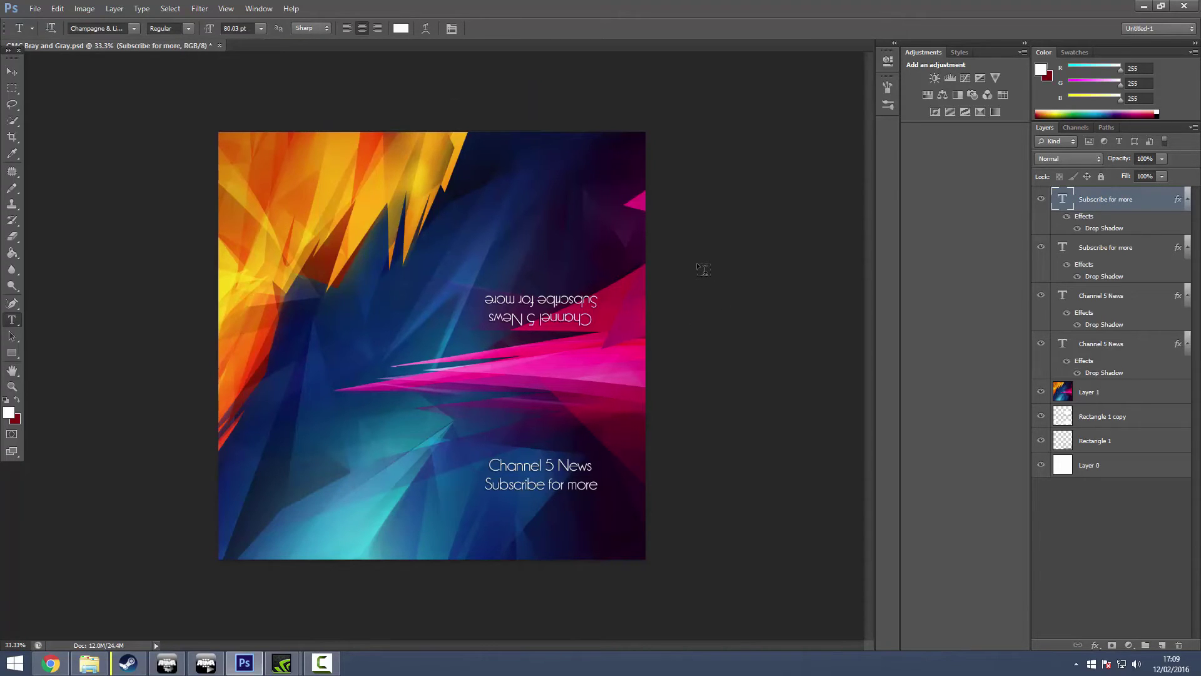
# Enter the Virtual Reality map editor and load the saved Tutorial mission.
pyautogui.click(320, 664)
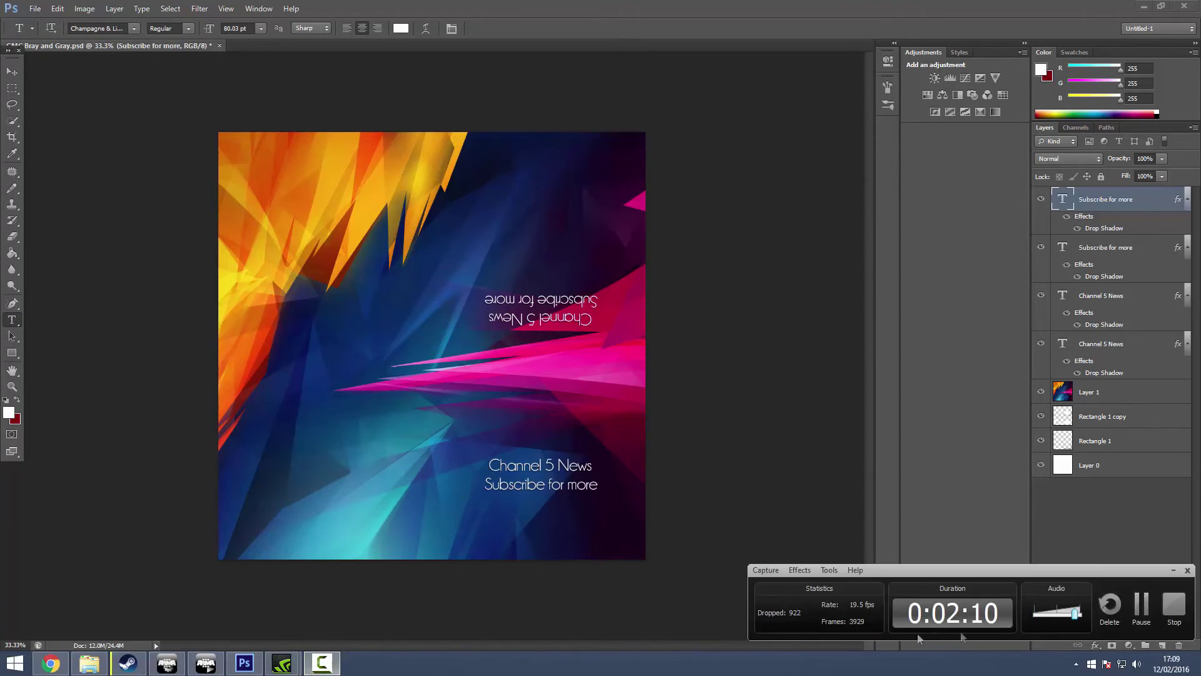
pyautogui.click(1186, 610)
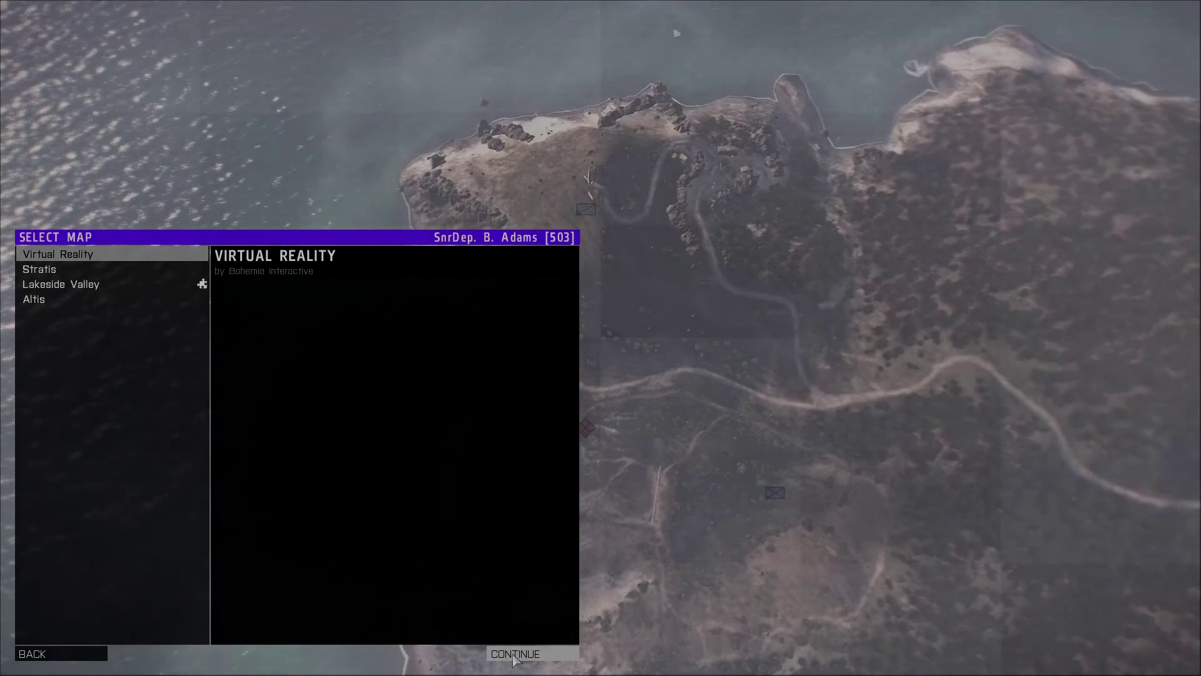
pyautogui.click(515, 654)
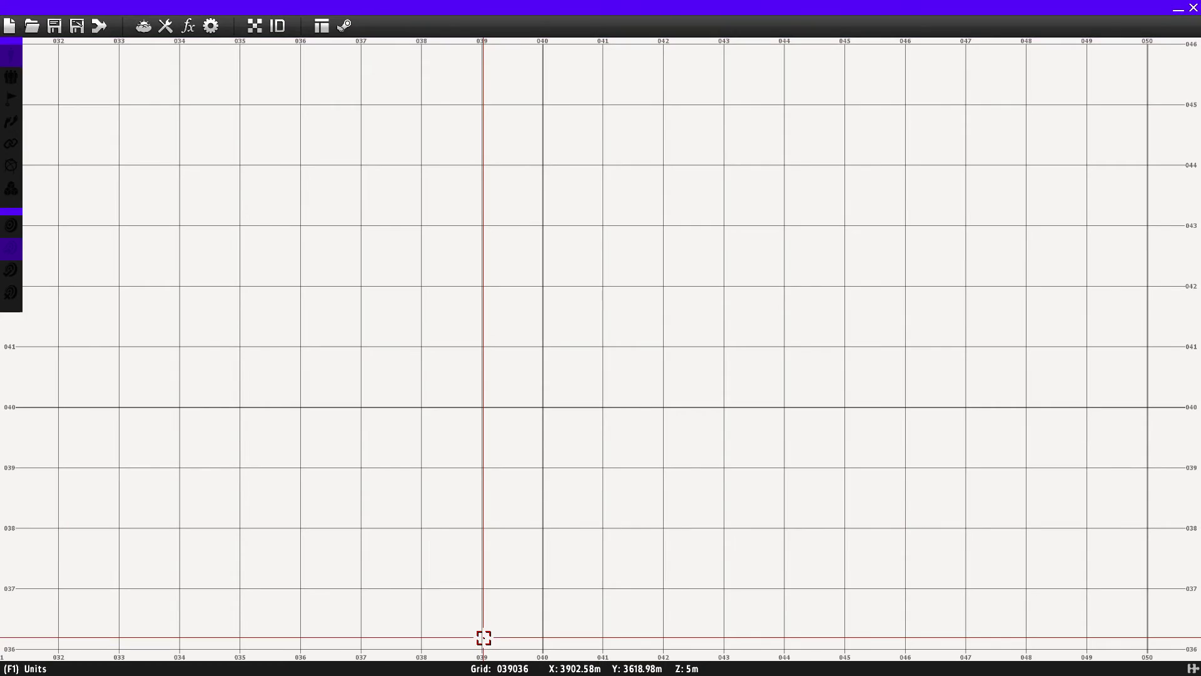
pyautogui.click(32, 25)
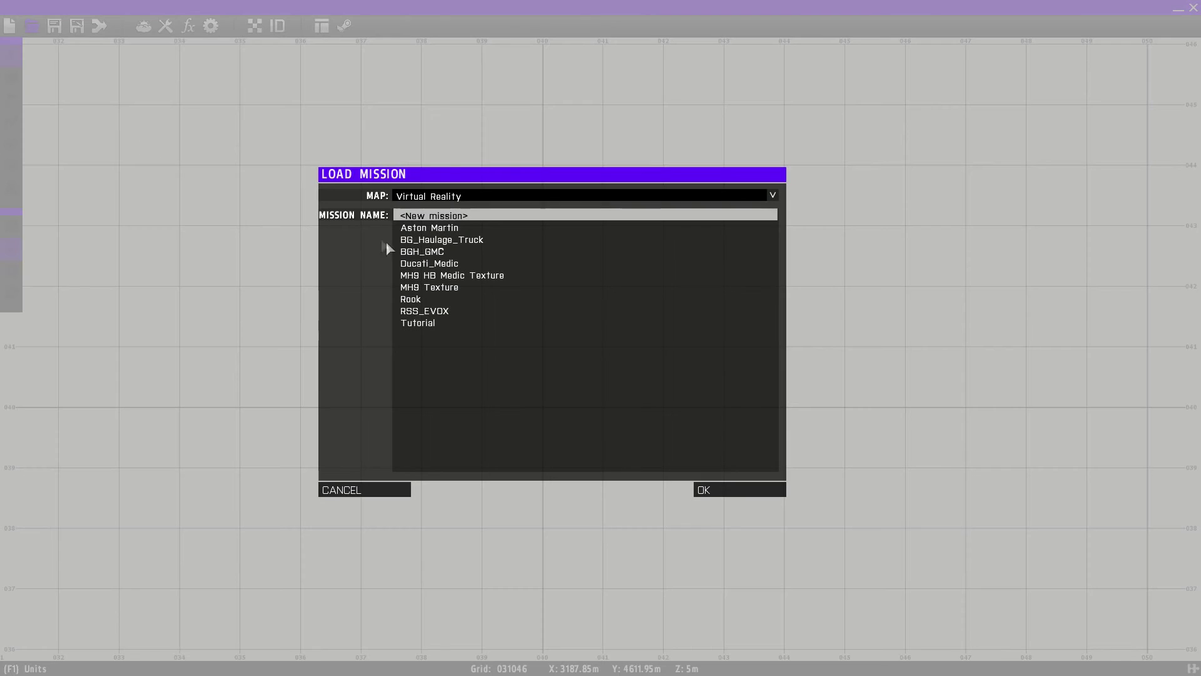
pyautogui.click(452, 325)
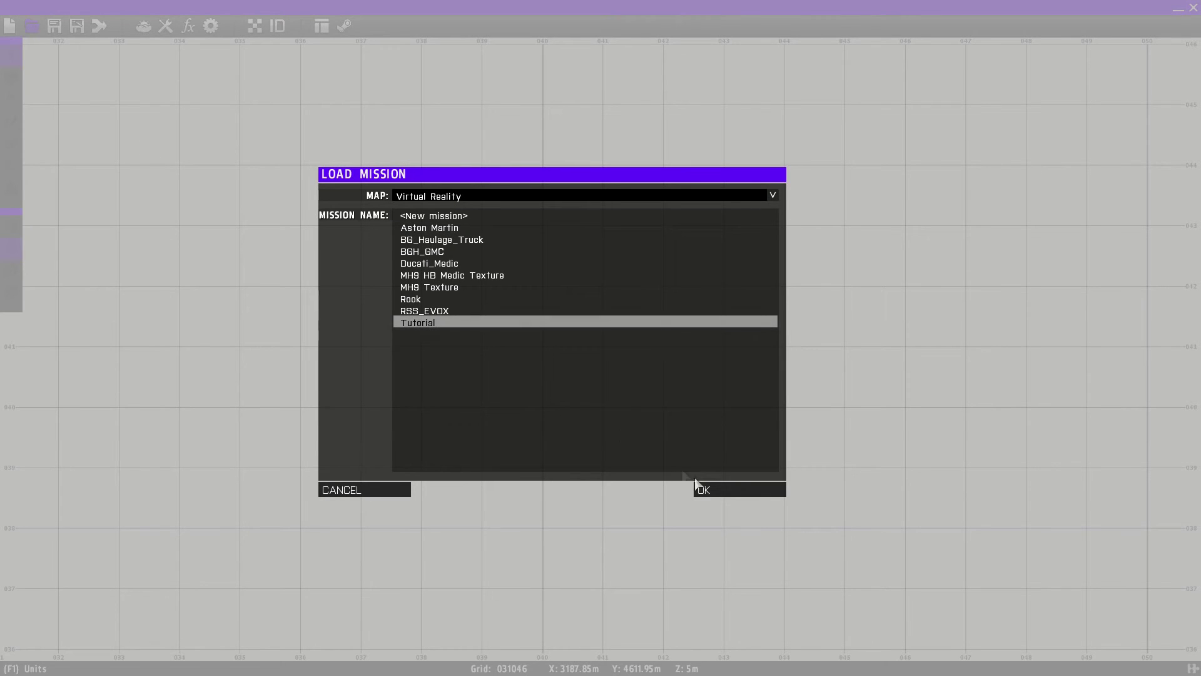
pyautogui.click(700, 489)
pyautogui.scroll(10, 518, 360)
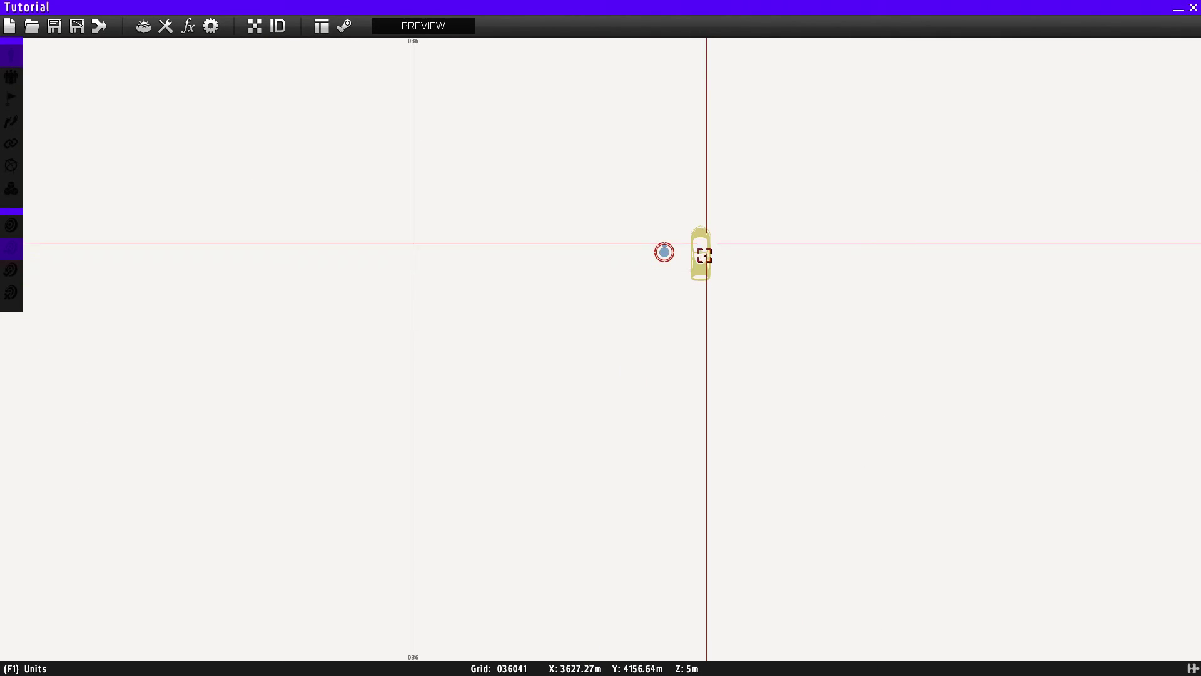
# Give the van the init line this setobjecttexture [0,"test.JPG"] and confirm.
pyautogui.scroll(2, 702, 253)
pyautogui.doubleClick(700, 252)
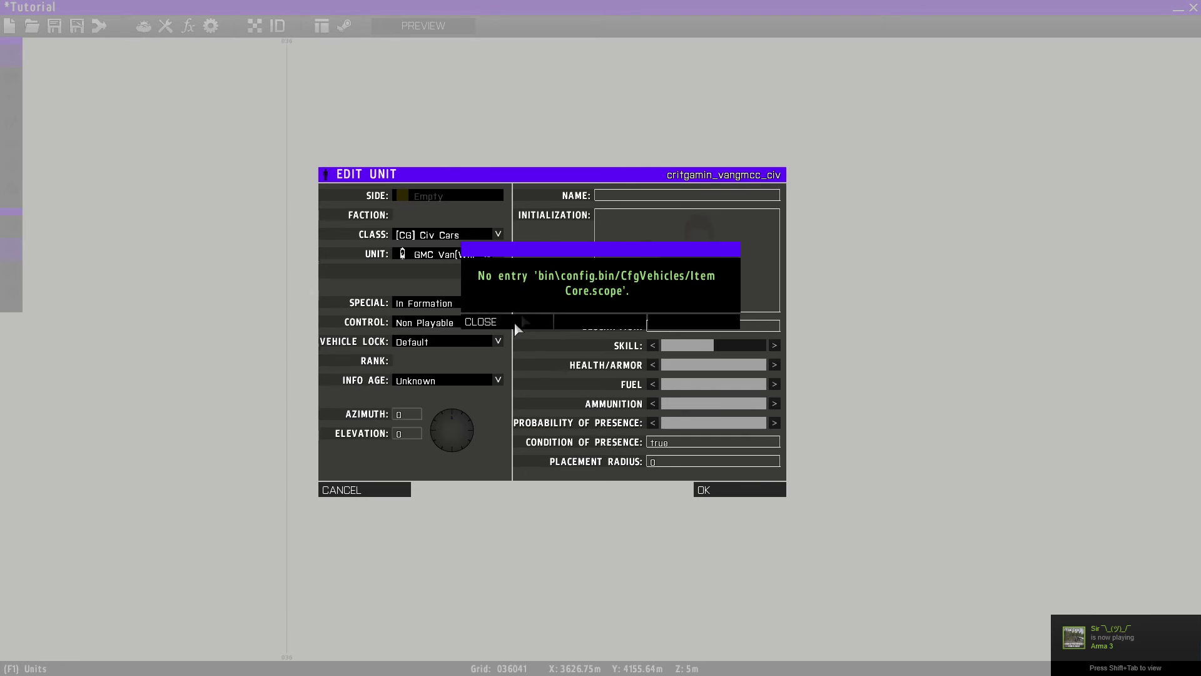
pyautogui.click(515, 321)
pyautogui.click(645, 267)
pyautogui.write('this')
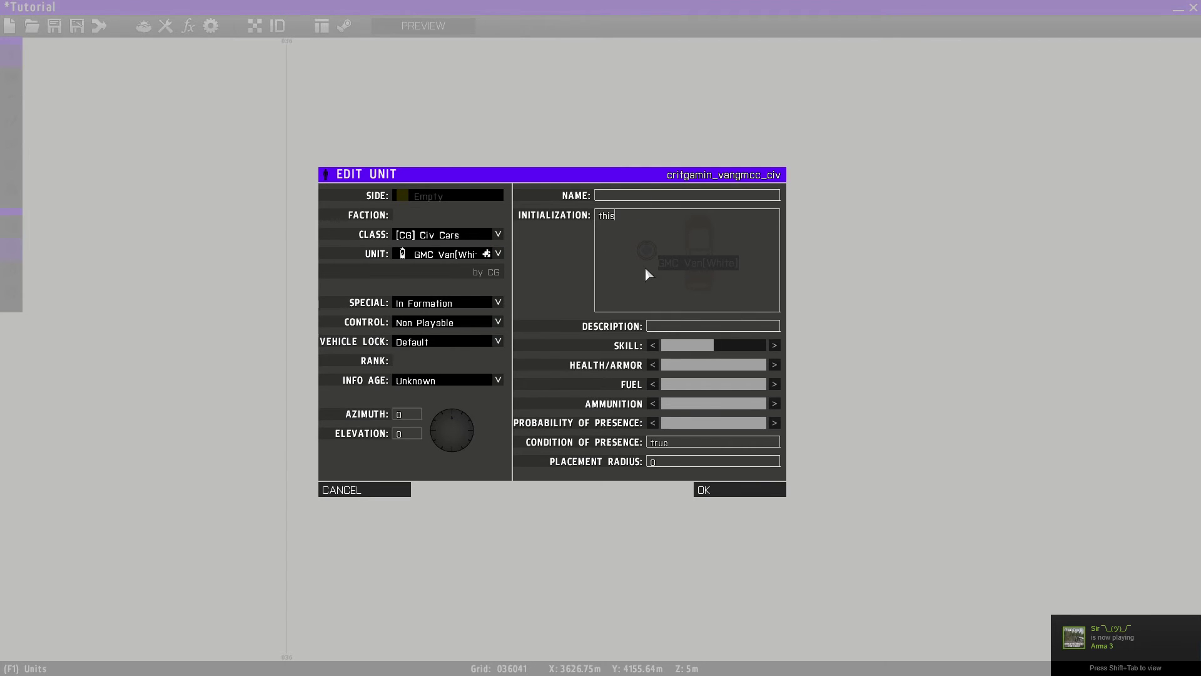
pyautogui.write(' se')
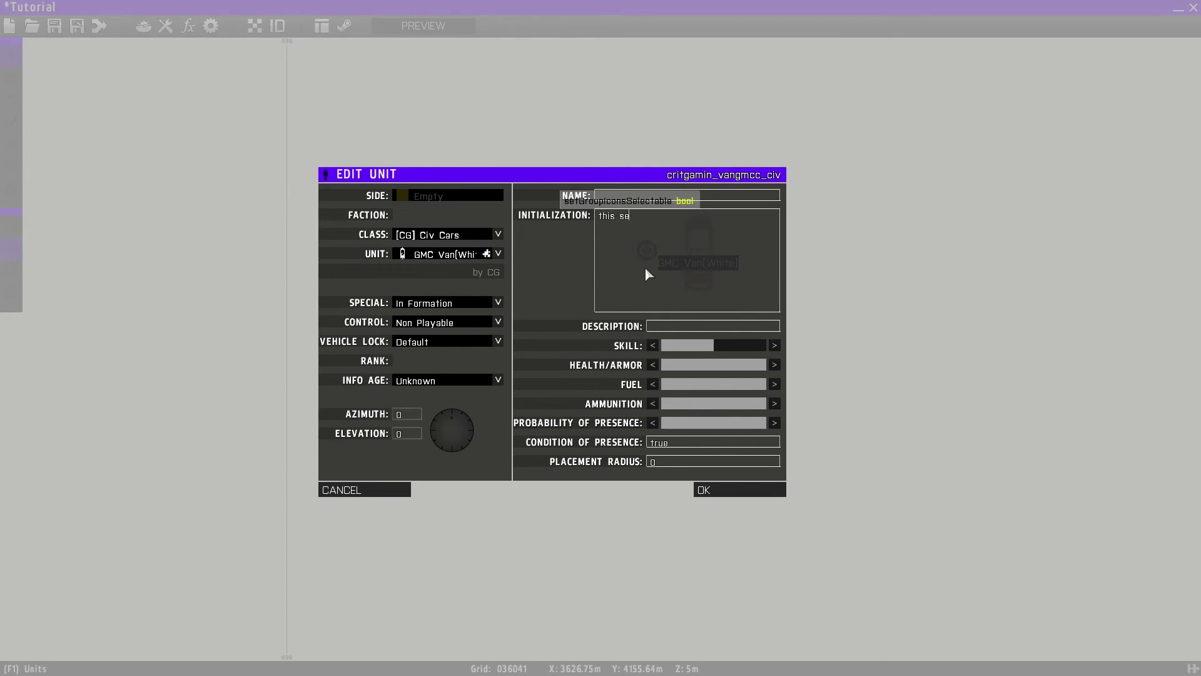
pyautogui.write('tobject')
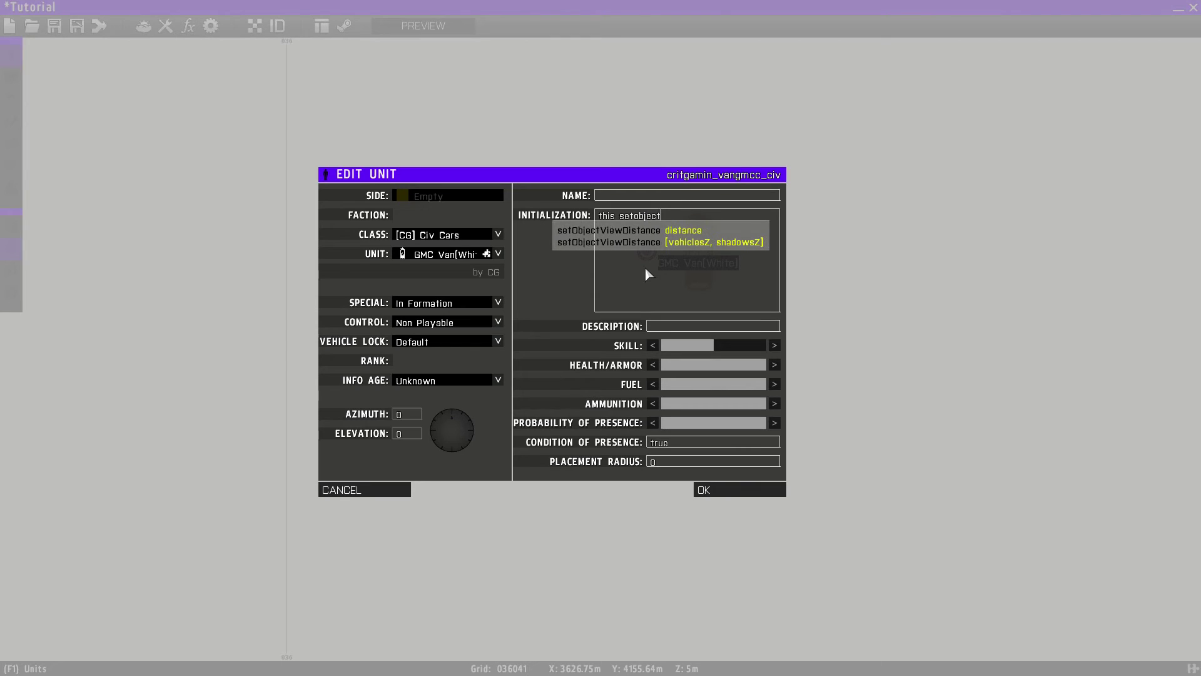
pyautogui.write('texture ')
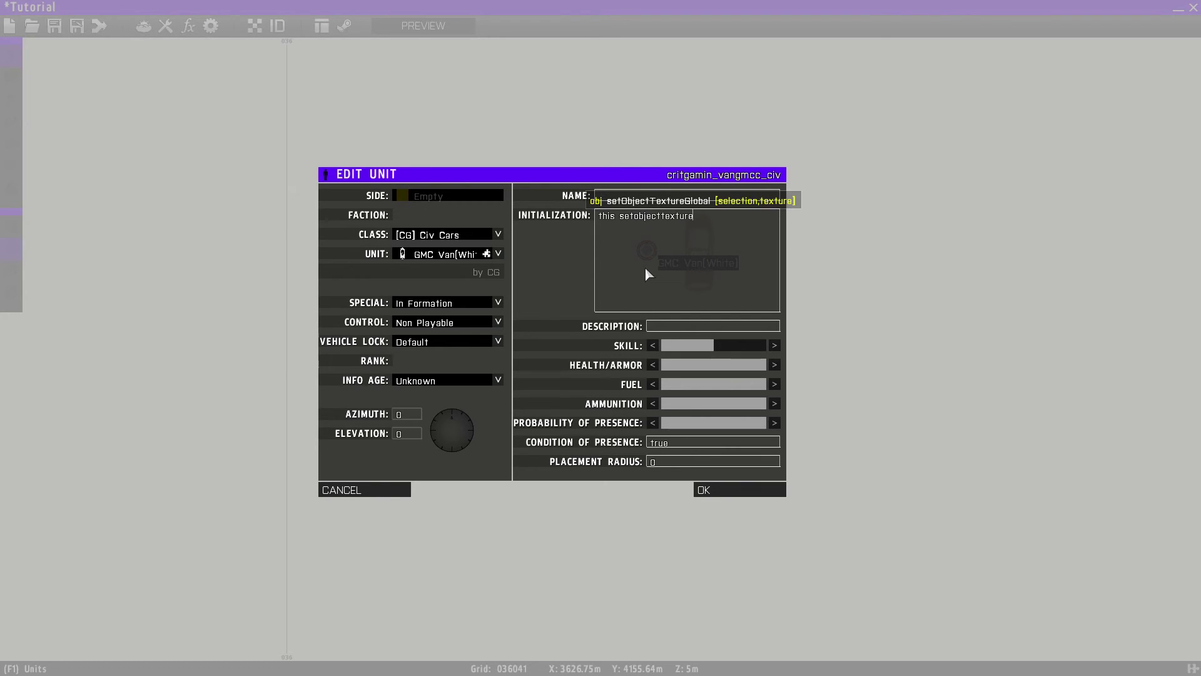
pyautogui.write('[')
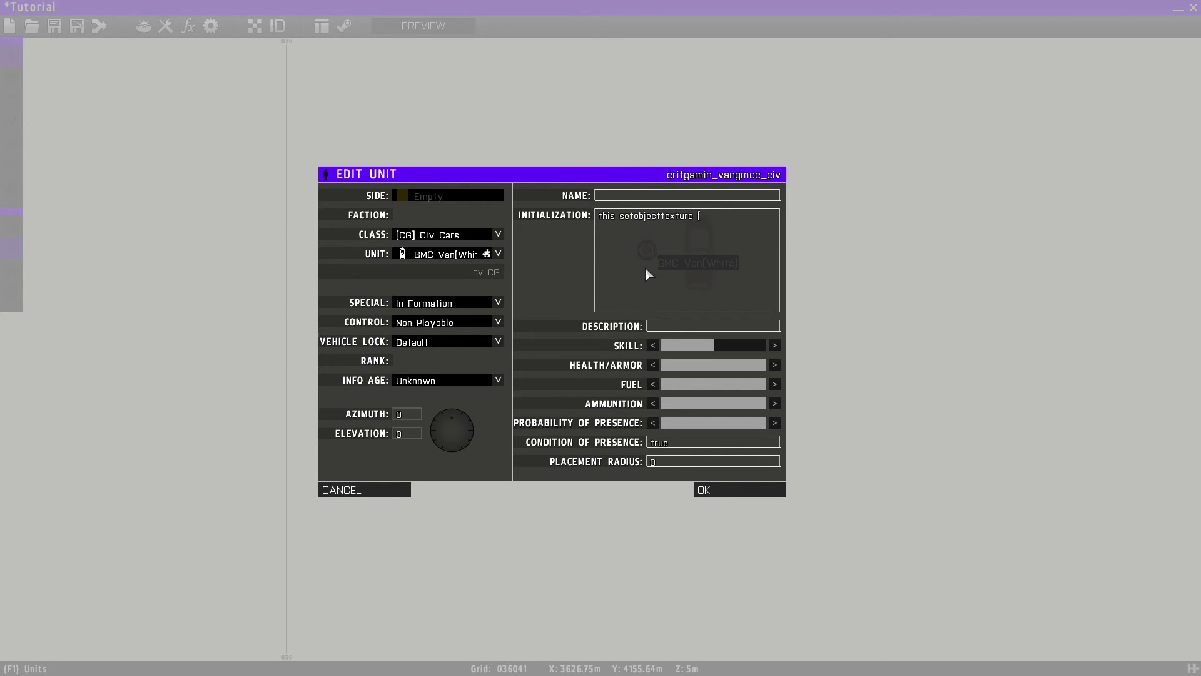
pyautogui.write('0,"')
pyautogui.write('test.JPG"]')
pyautogui.click(761, 495)
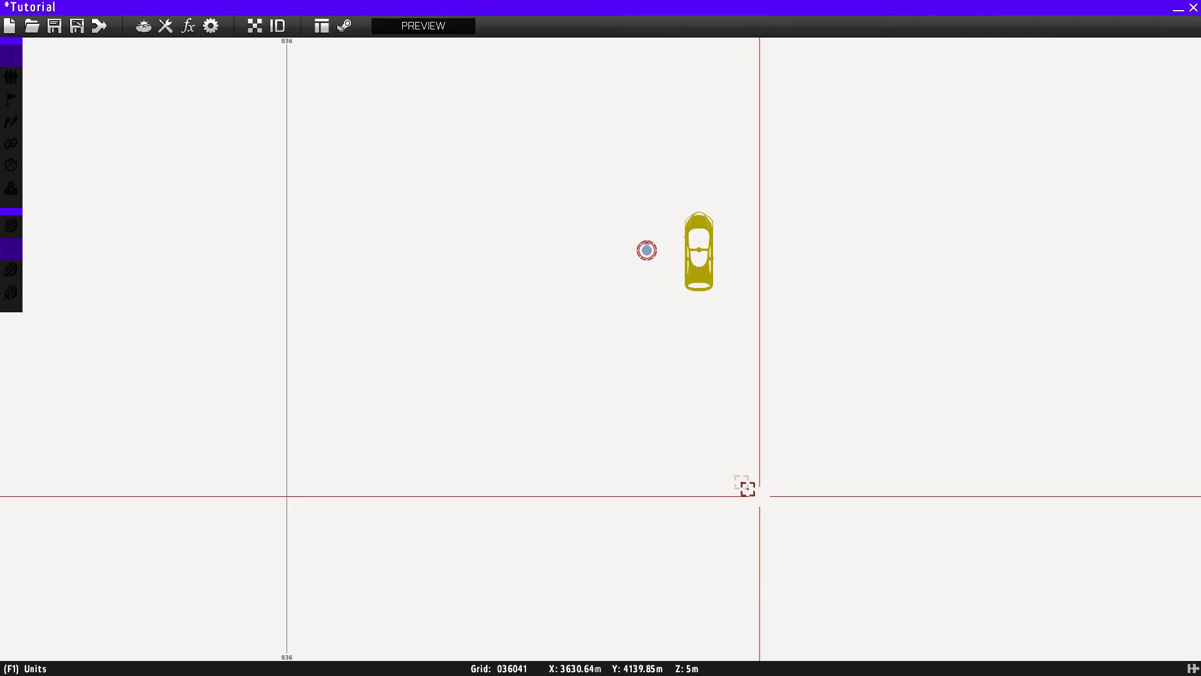
# Launch the mission preview and walk around to the van's side.
pyautogui.click(423, 25)
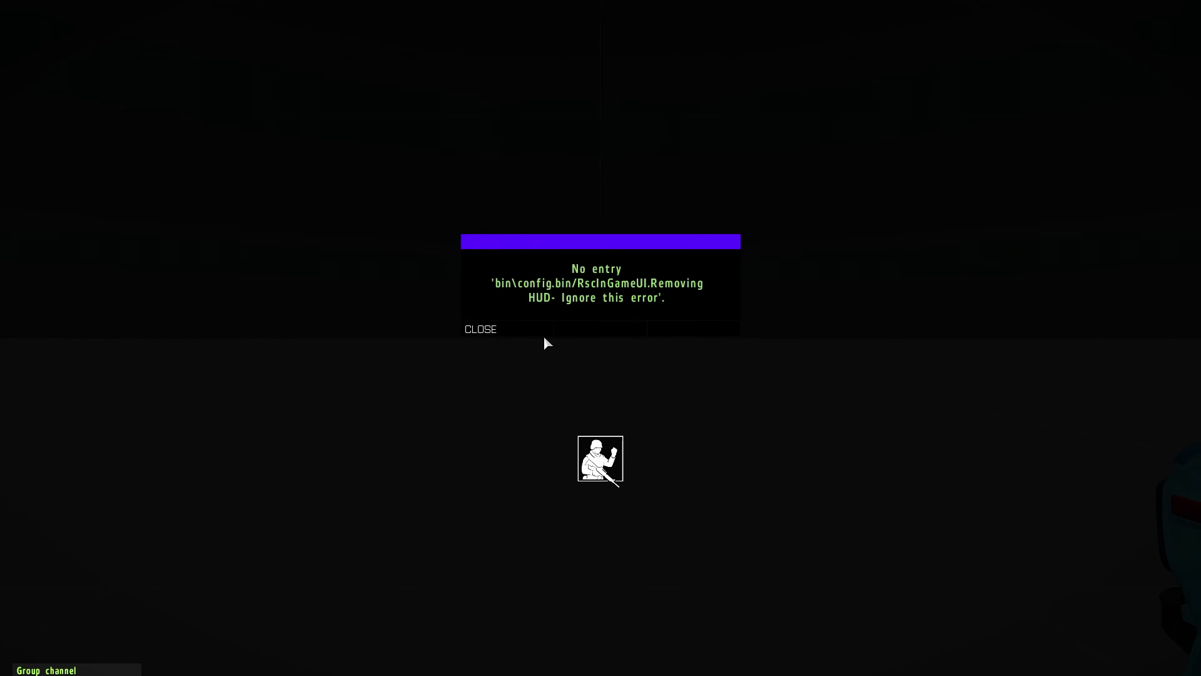
pyautogui.click(503, 333)
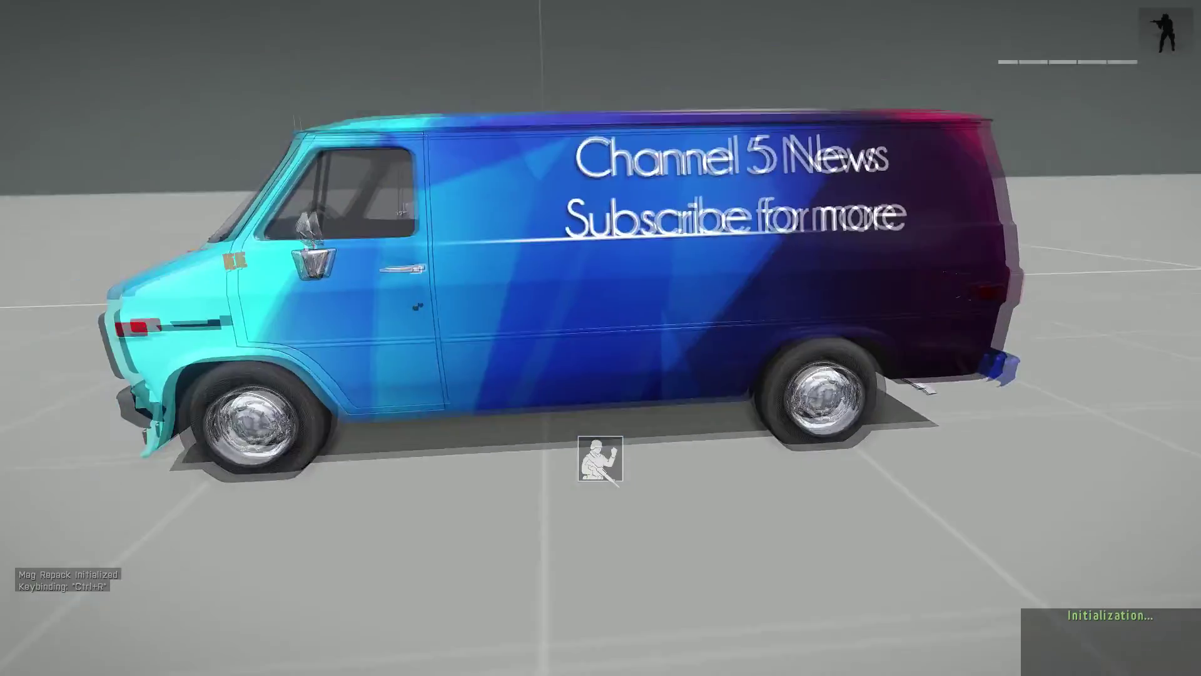
pyautogui.press('w')
pyautogui.press('d')
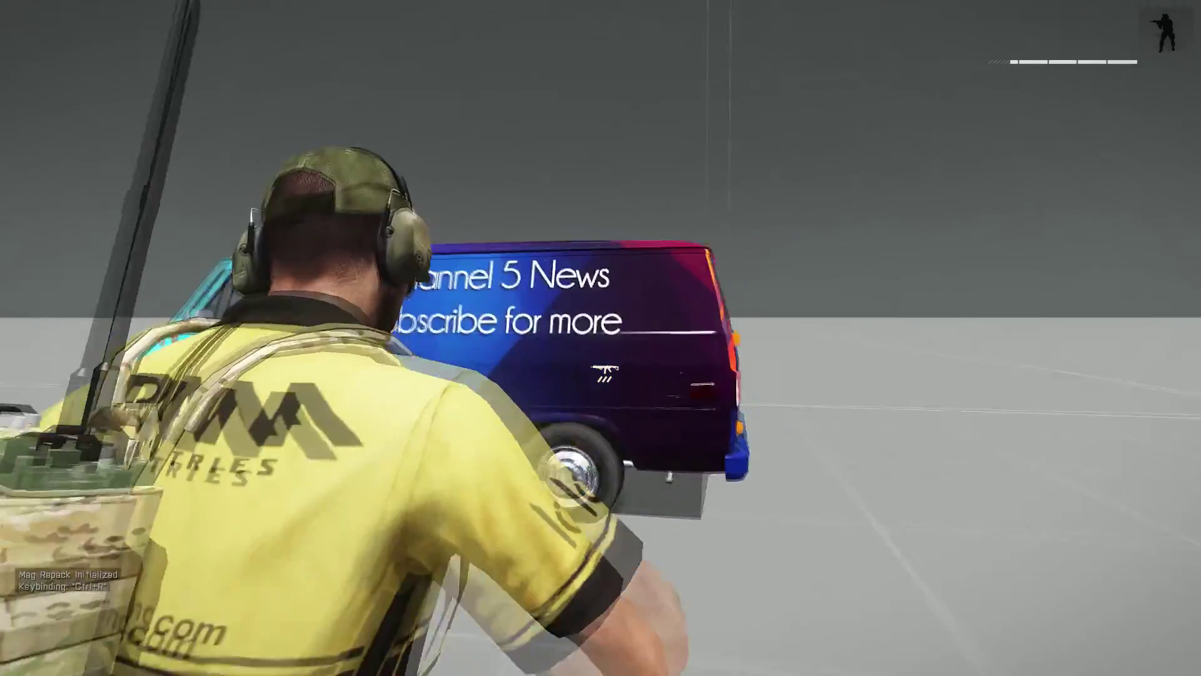
pyautogui.press('d')
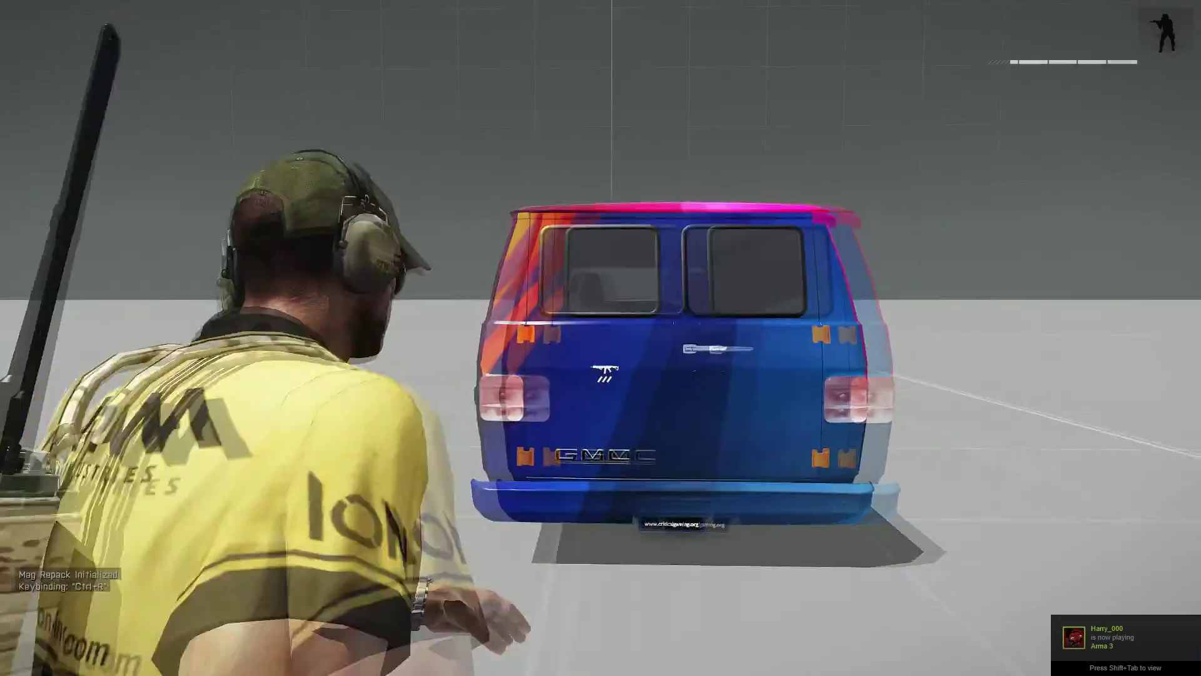
pyautogui.press('w')
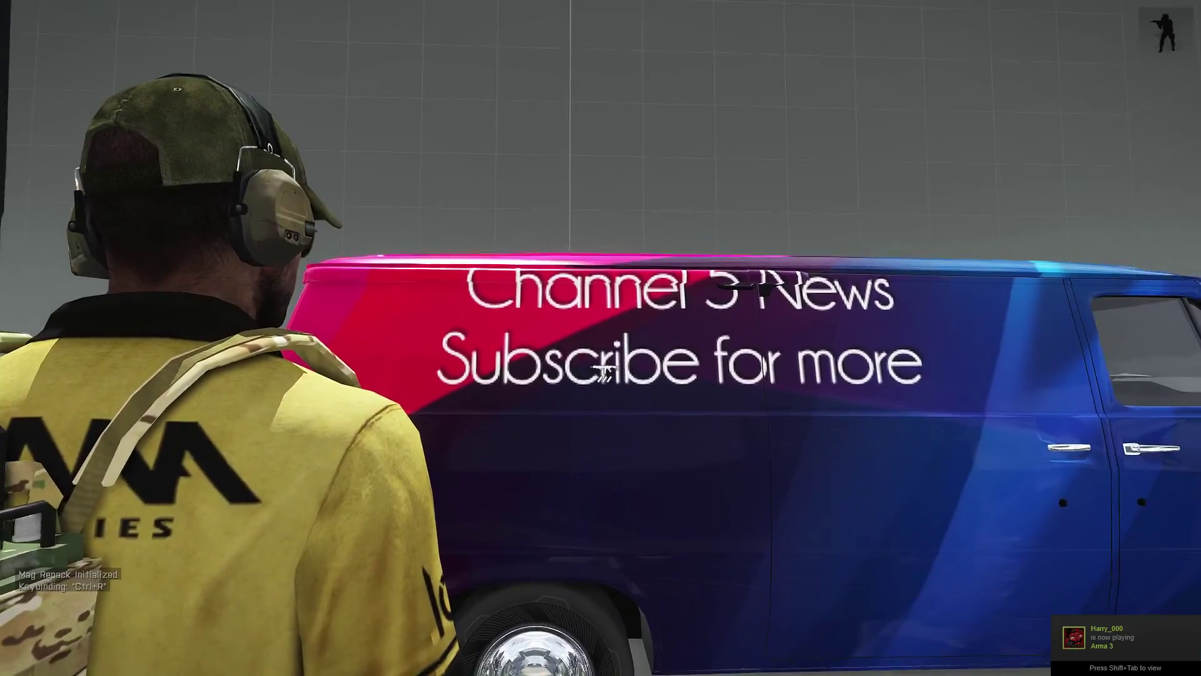
# Circle the van to view its lettering close up, then get in as driver.
pyautogui.press('s')
pyautogui.press('a')
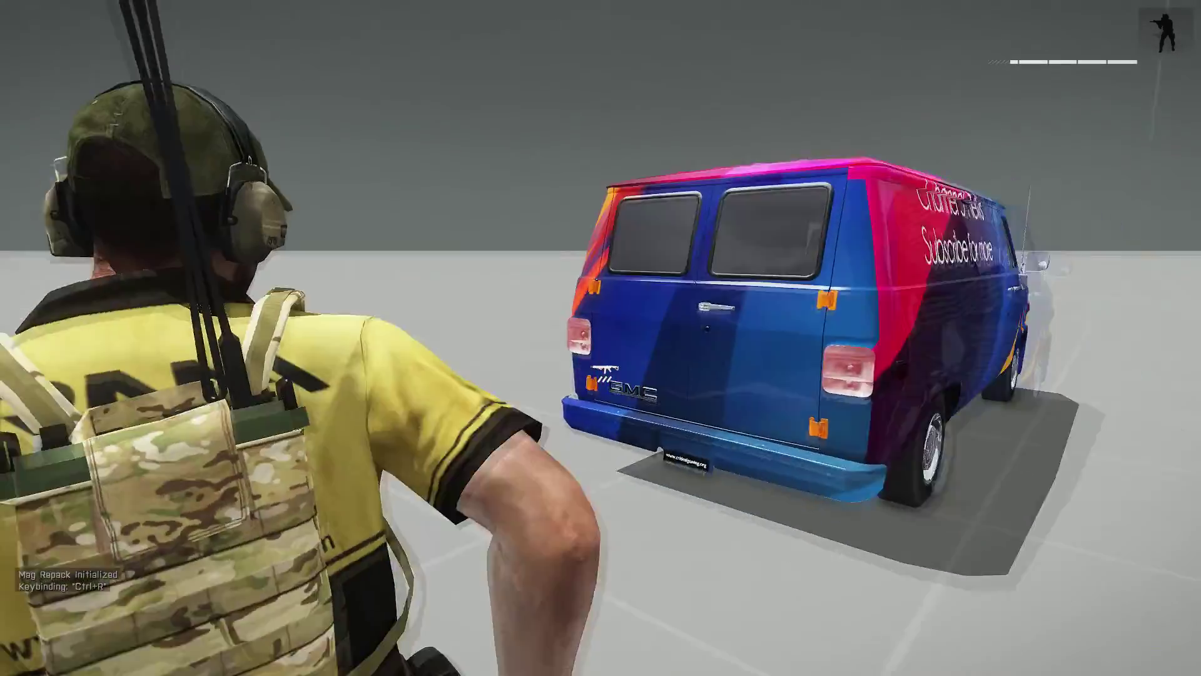
pyautogui.press('d')
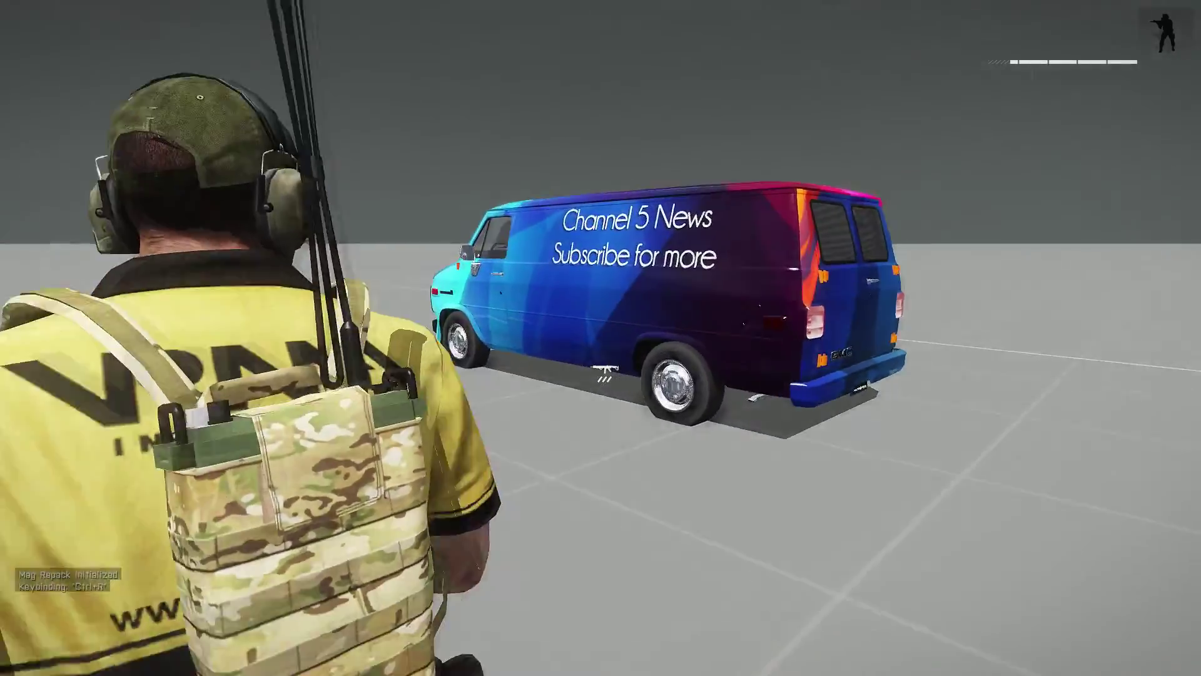
pyautogui.press('d')
pyautogui.press('s')
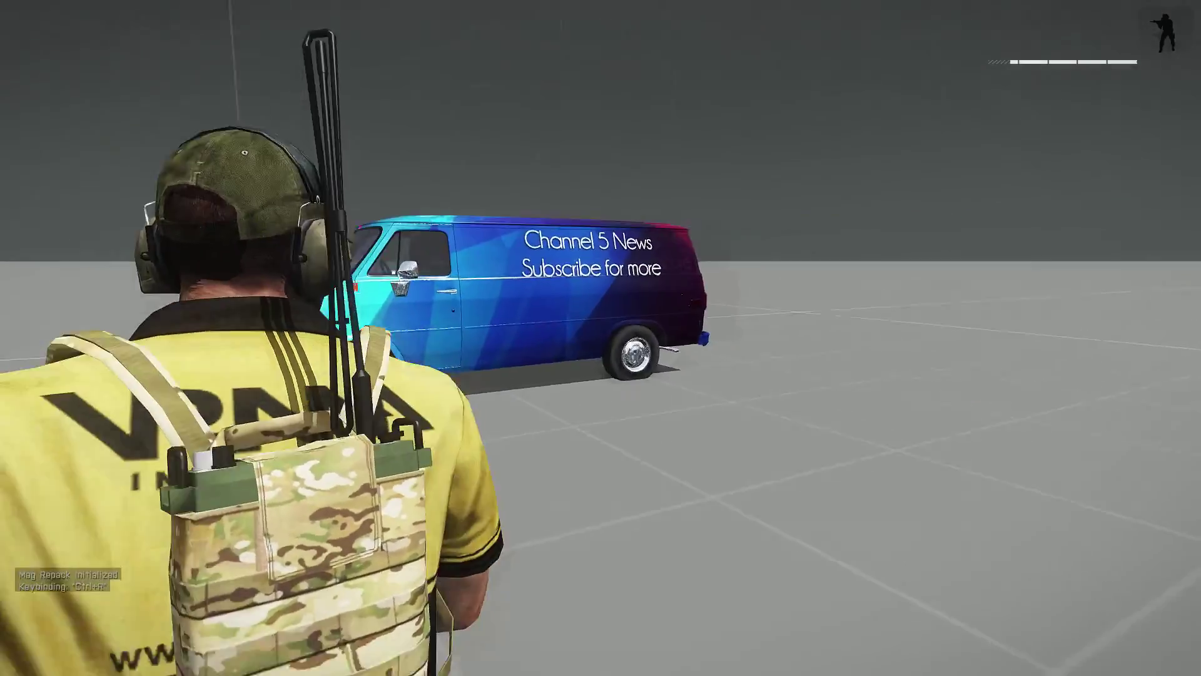
pyautogui.press('KP_Add')
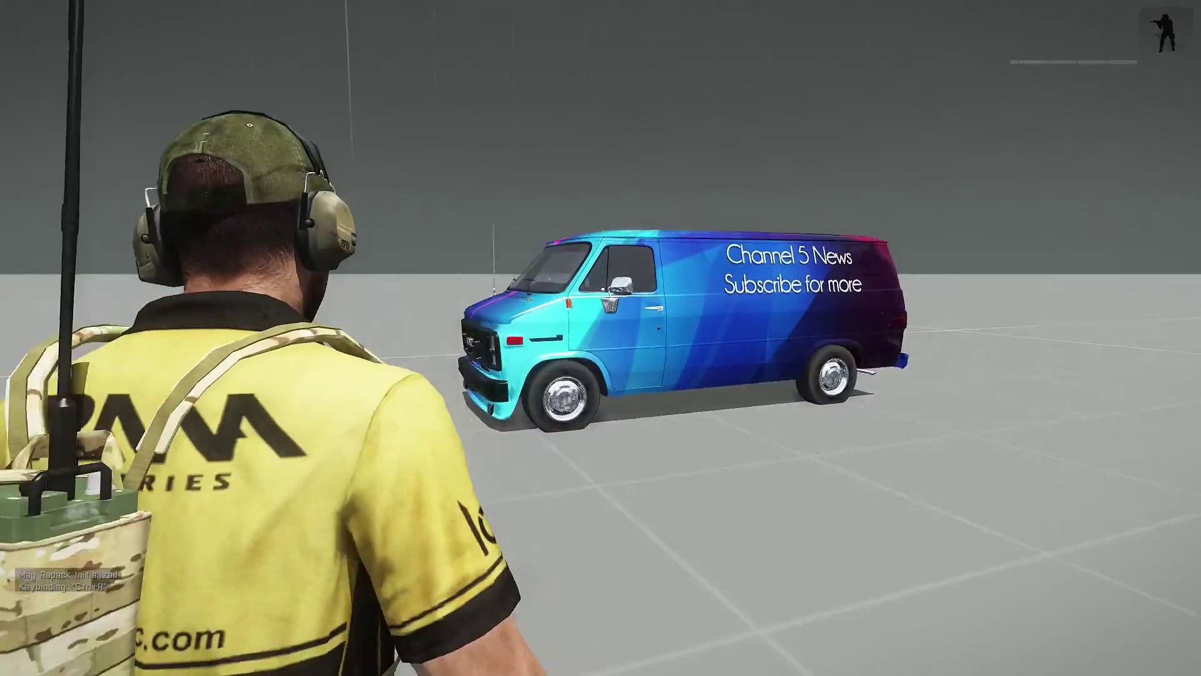
pyautogui.press('w')
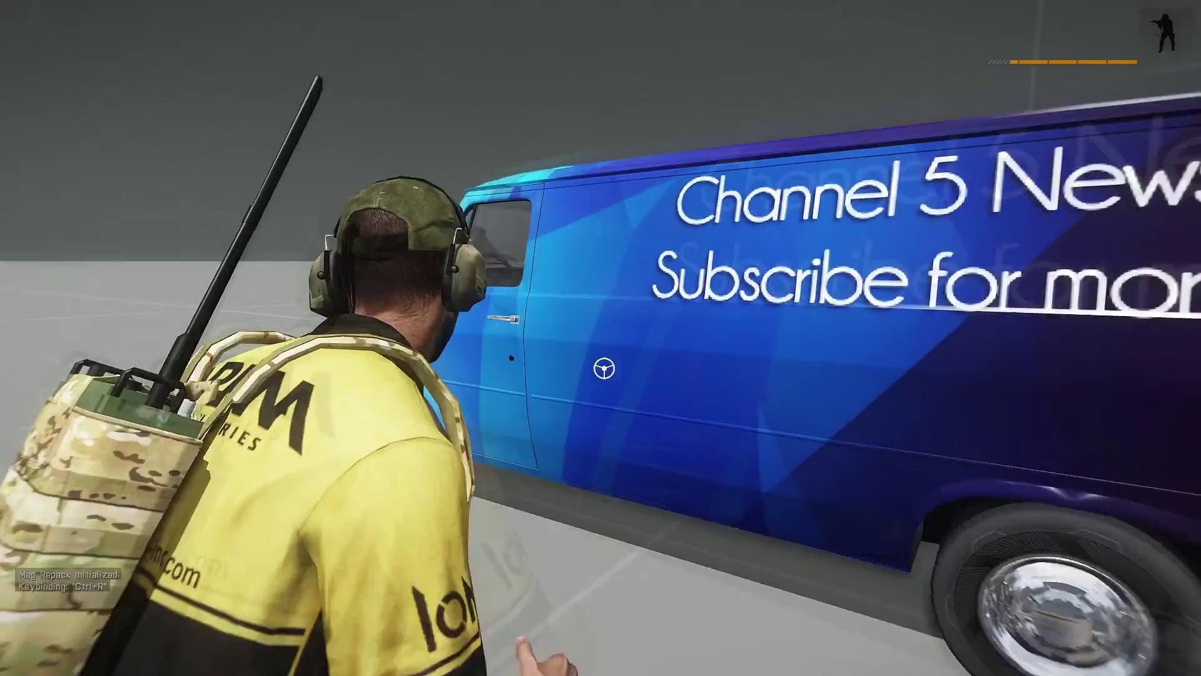
pyautogui.press('space')
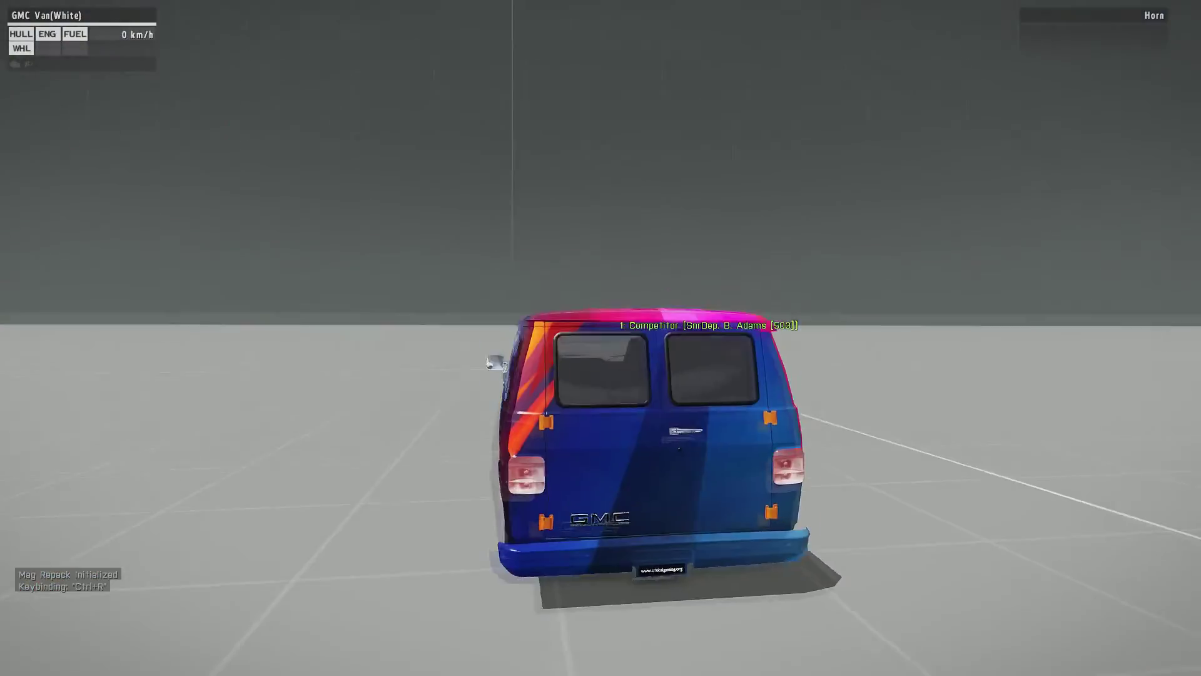
# Drive the van forward, switching cockpit and chase views, then brake to 0 km/h.
pyautogui.scroll(-1, 601, 338)
pyautogui.press('KP_Enter')
pyautogui.press('w')
pyautogui.press('KP_Enter')
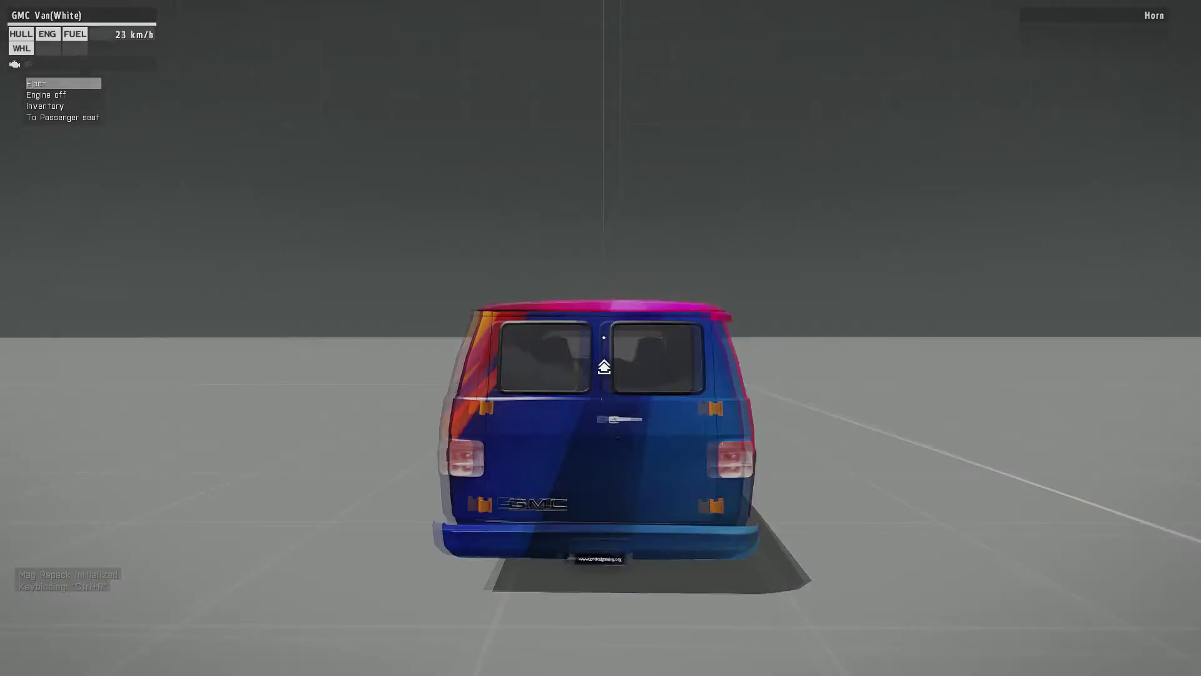
pyautogui.press('w')
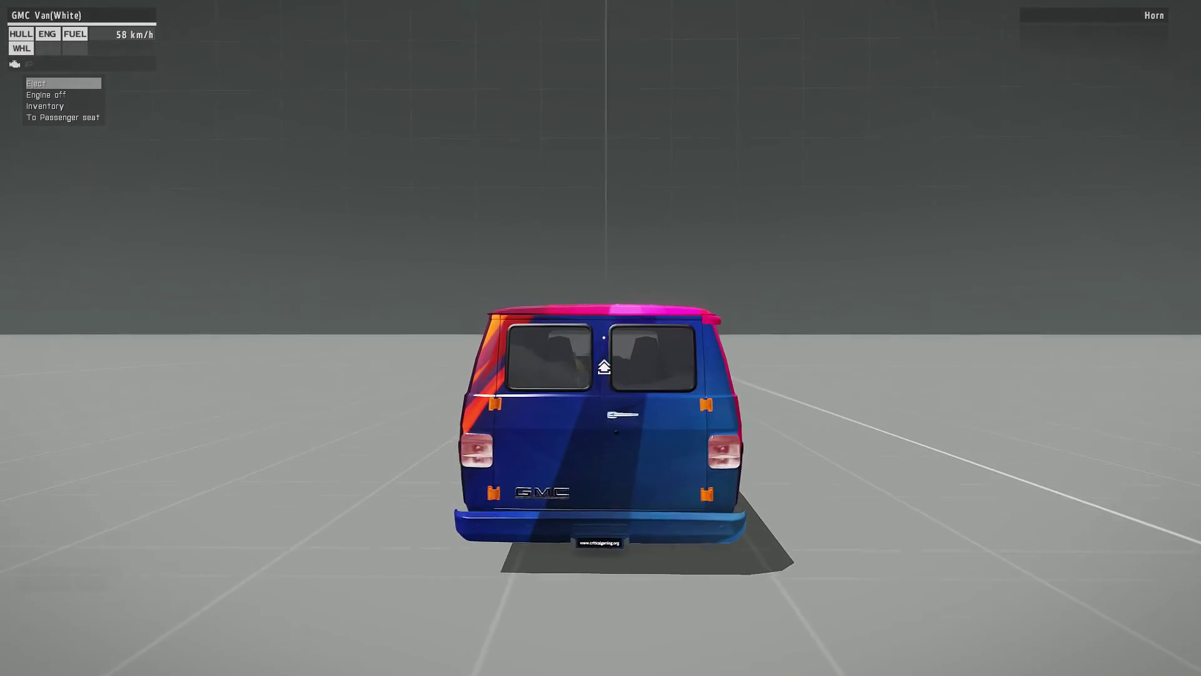
pyautogui.scroll(-2, 600, 338)
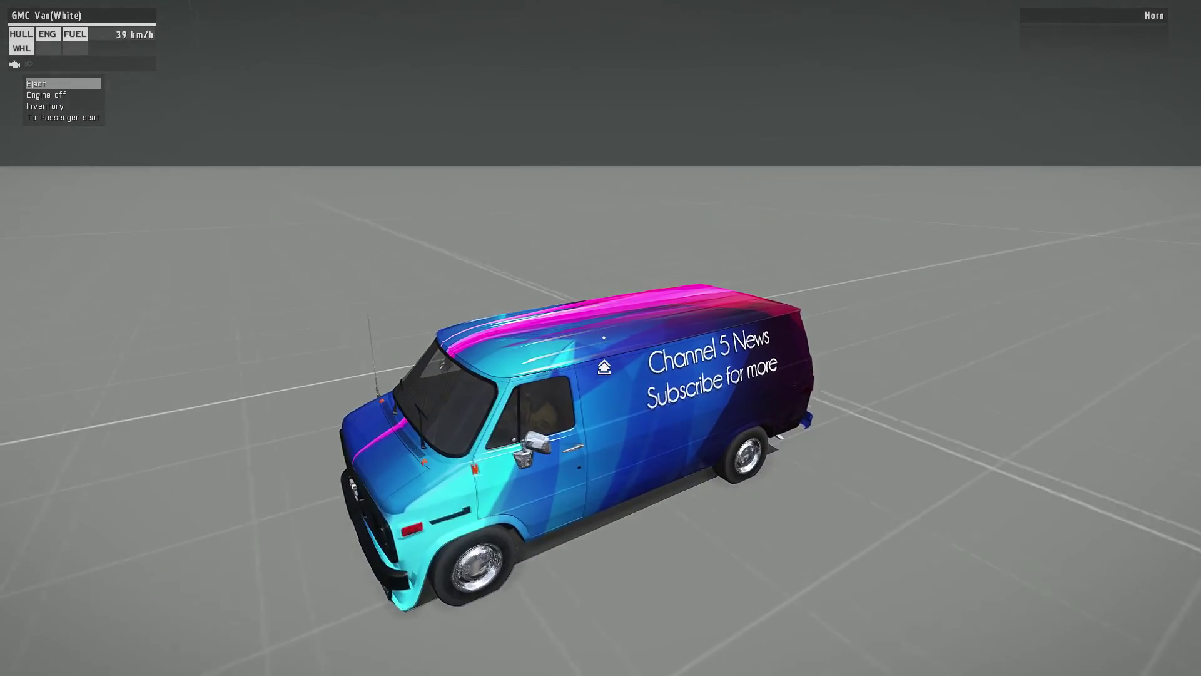
pyautogui.press('s')
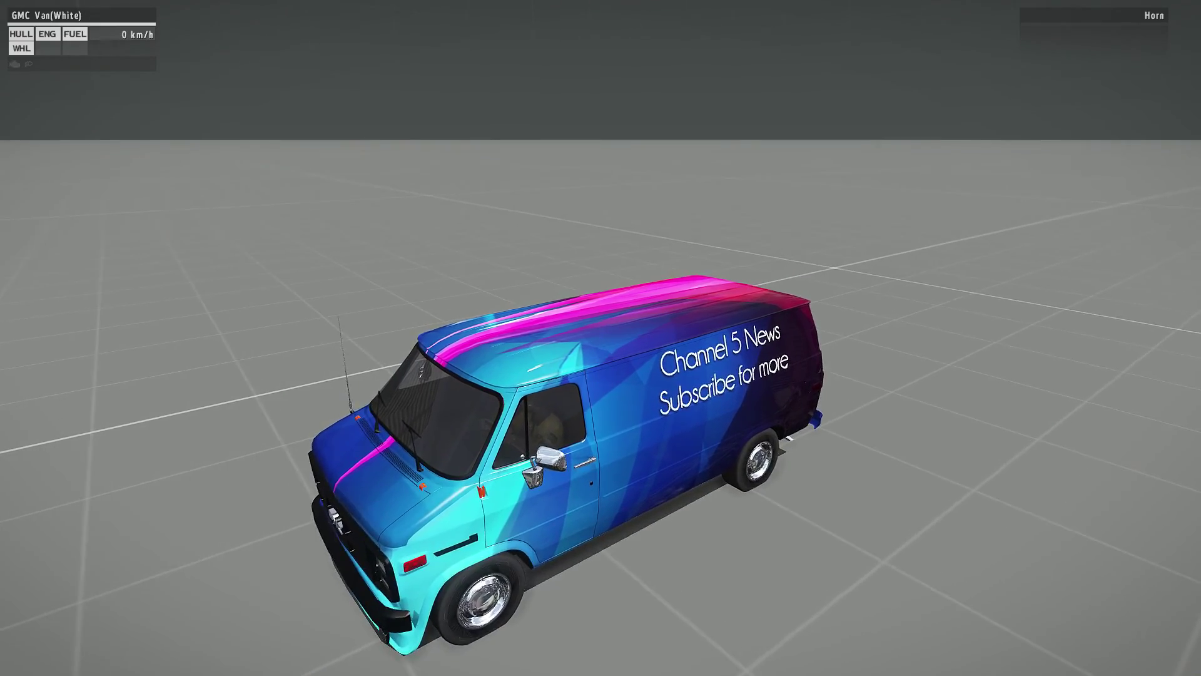
pyautogui.scroll(-2, 604, 368)
pyautogui.scroll(2, 604, 368)
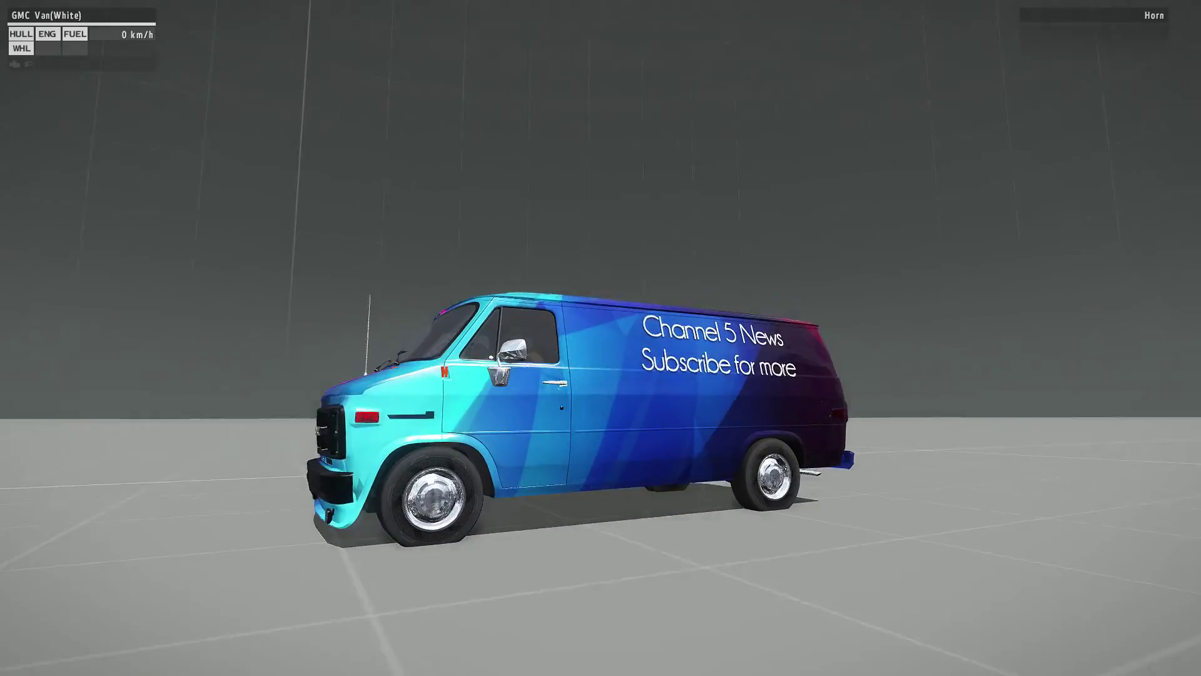
# Get out of the van and walk around to view its Channel 5 News side.
pyautogui.scroll(-1, 601, 338)
pyautogui.press('space')
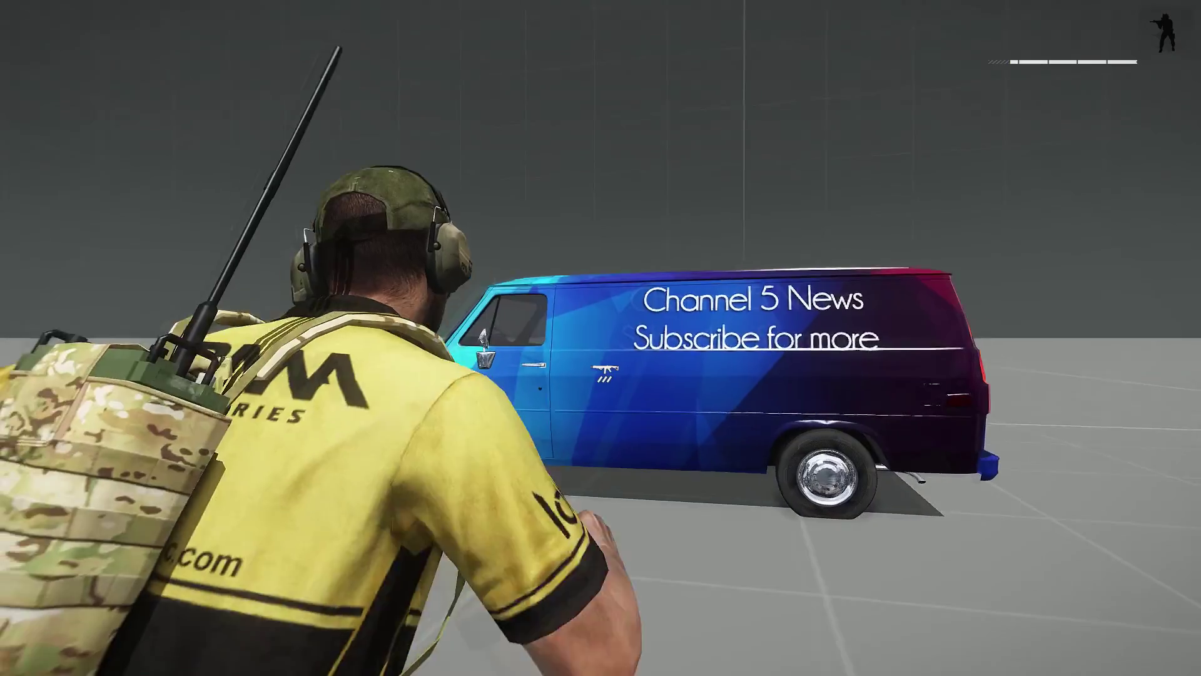
pyautogui.press('a')
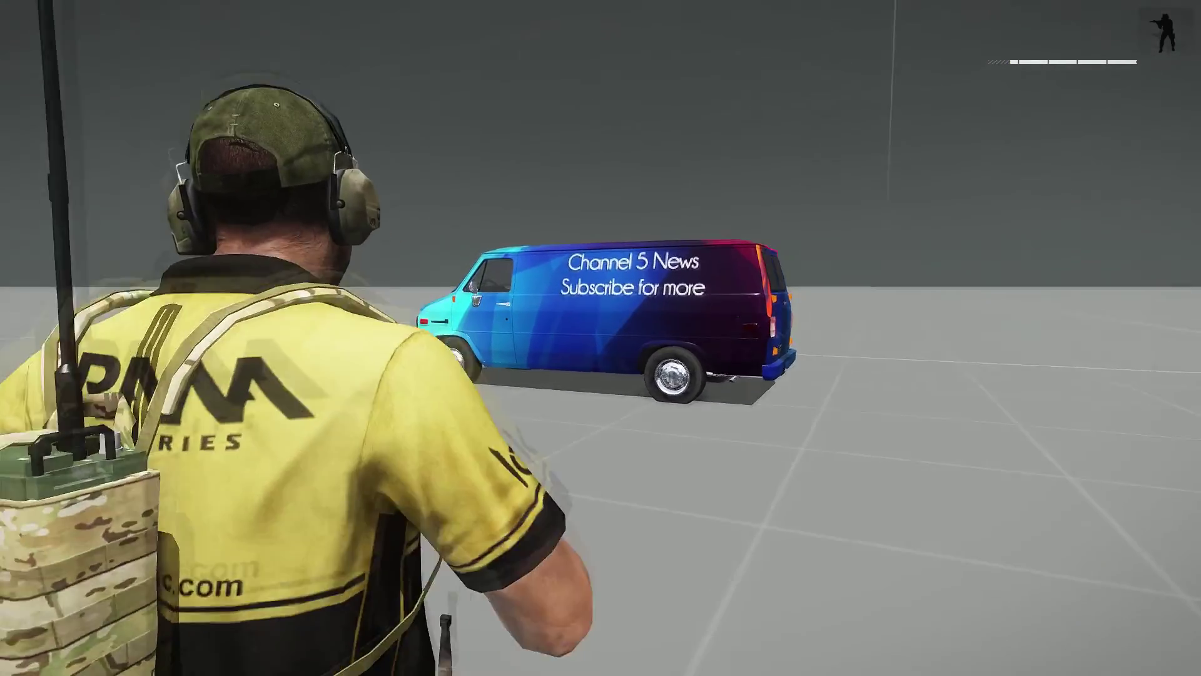
pyautogui.press('a')
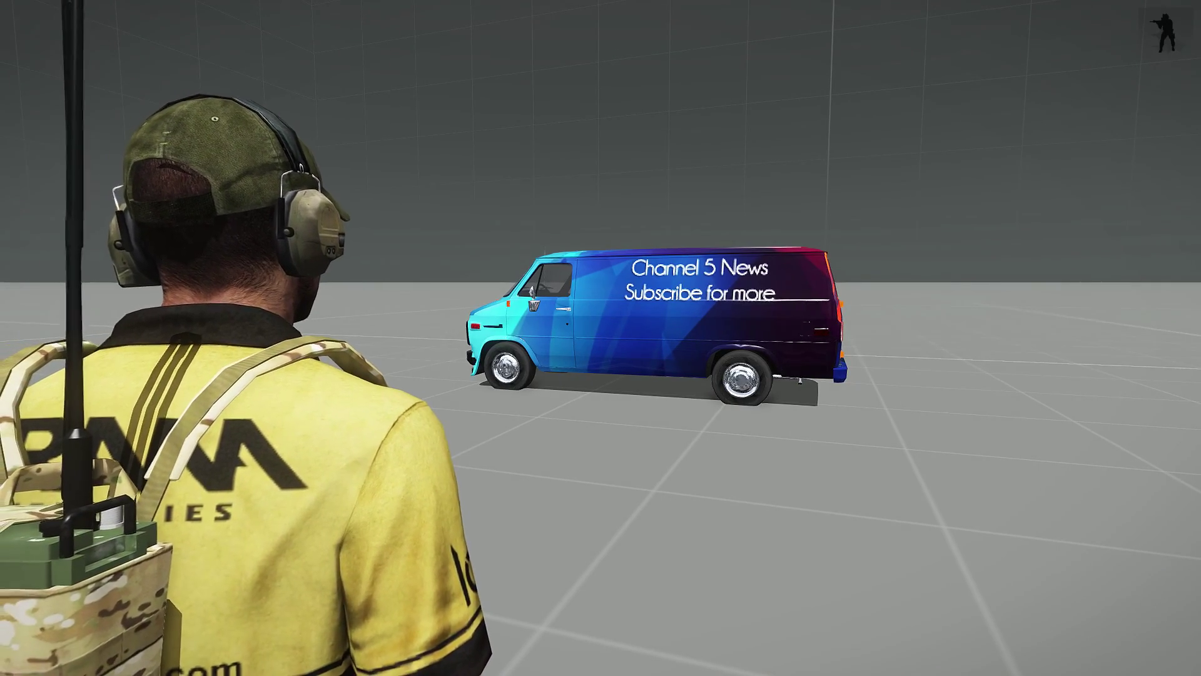
pyautogui.press('w')
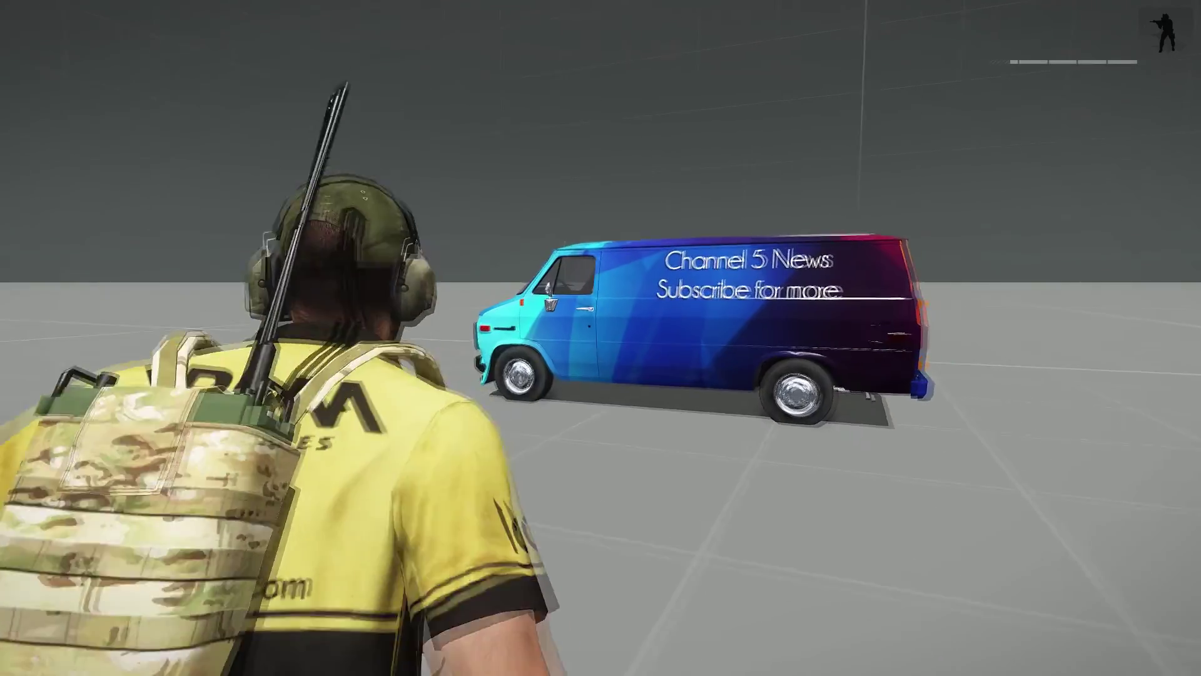